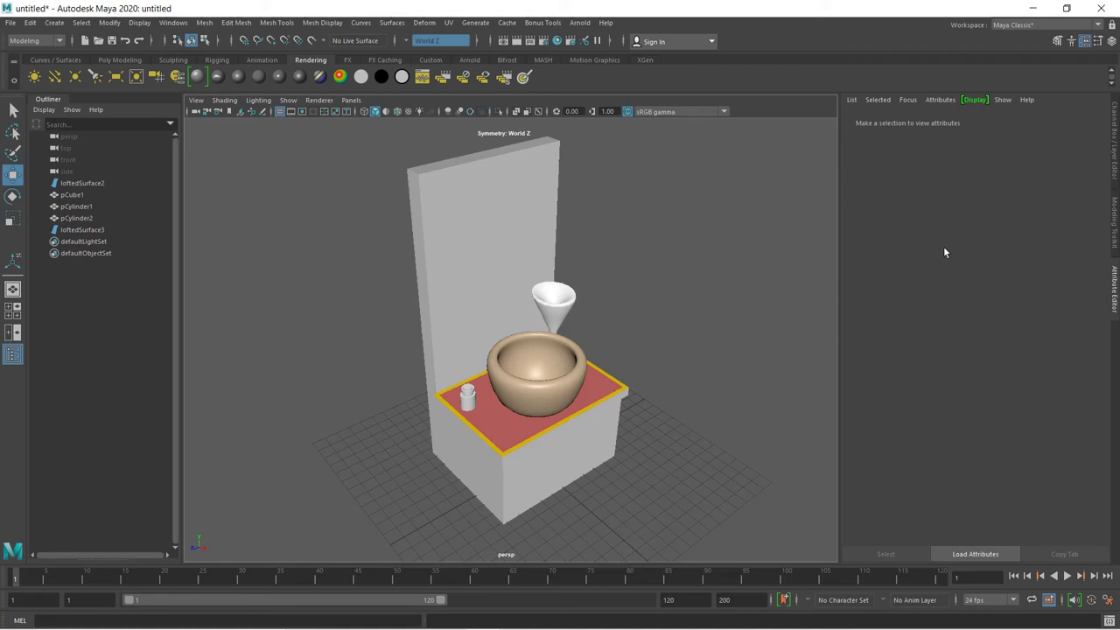
Create a polygon cylinder from the Poly Modeling shelf and move it beside the vanity cabinet.
{"action": "left_click", "coordinate": [1111, 42]}
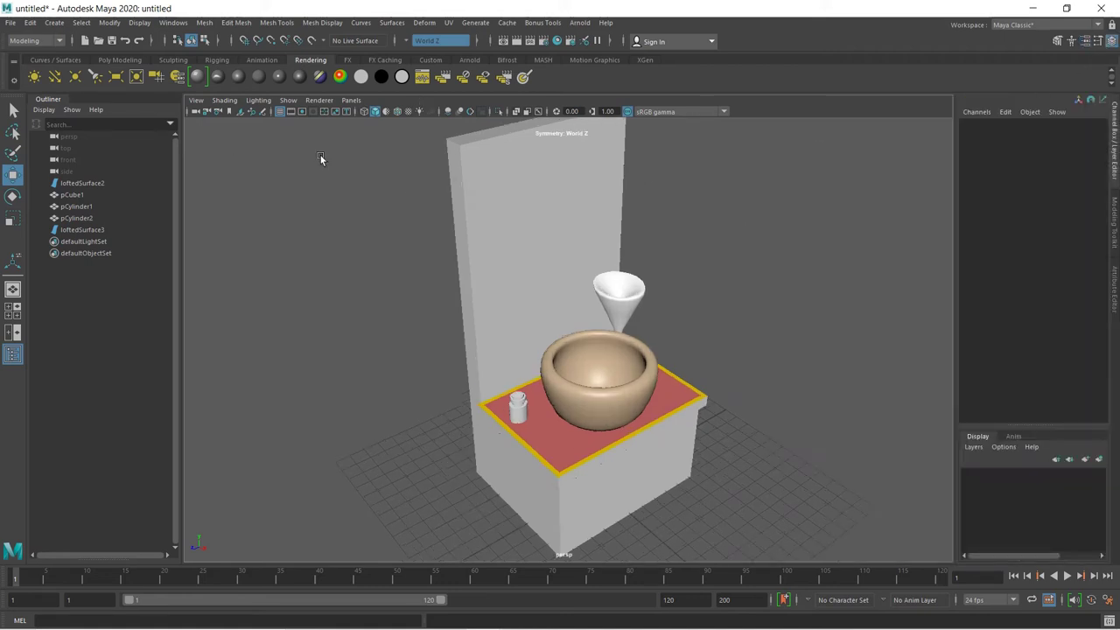
{"action": "left_click", "coordinate": [40, 61]}
{"action": "left_click", "coordinate": [120, 59]}
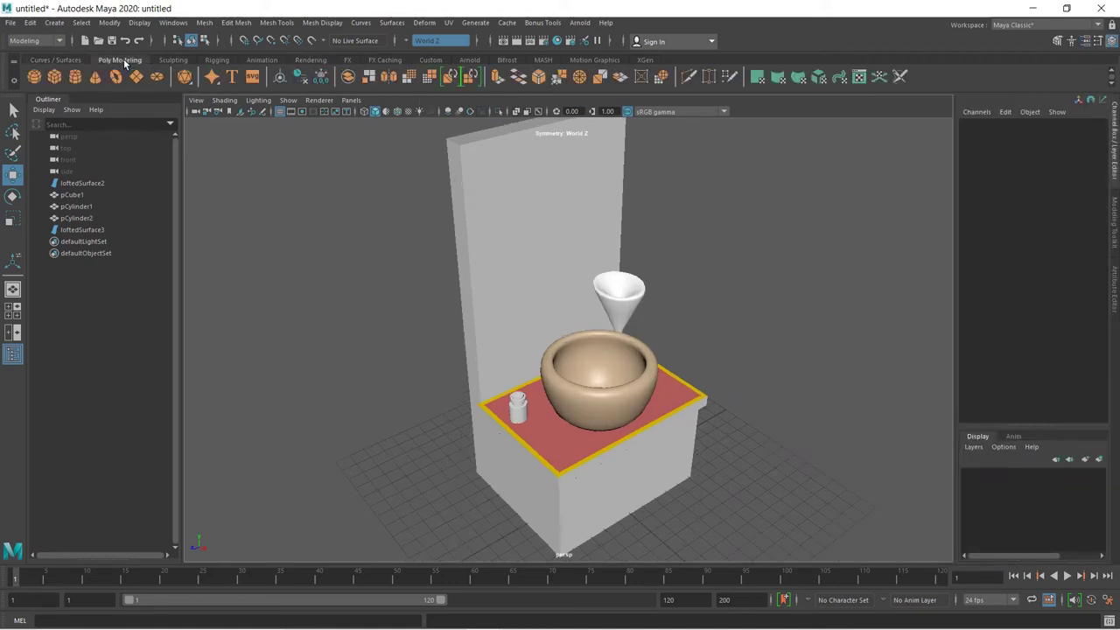
{"action": "left_click", "coordinate": [70, 77]}
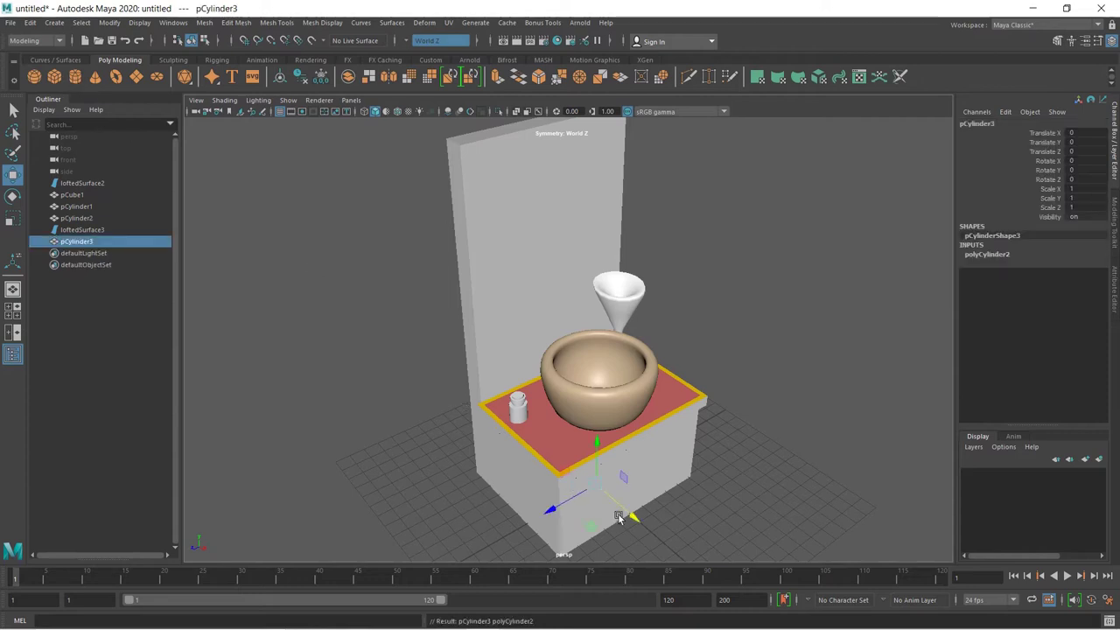
{"action": "left_click_drag", "start_coordinate": [636, 519], "coordinate": [698, 555]}
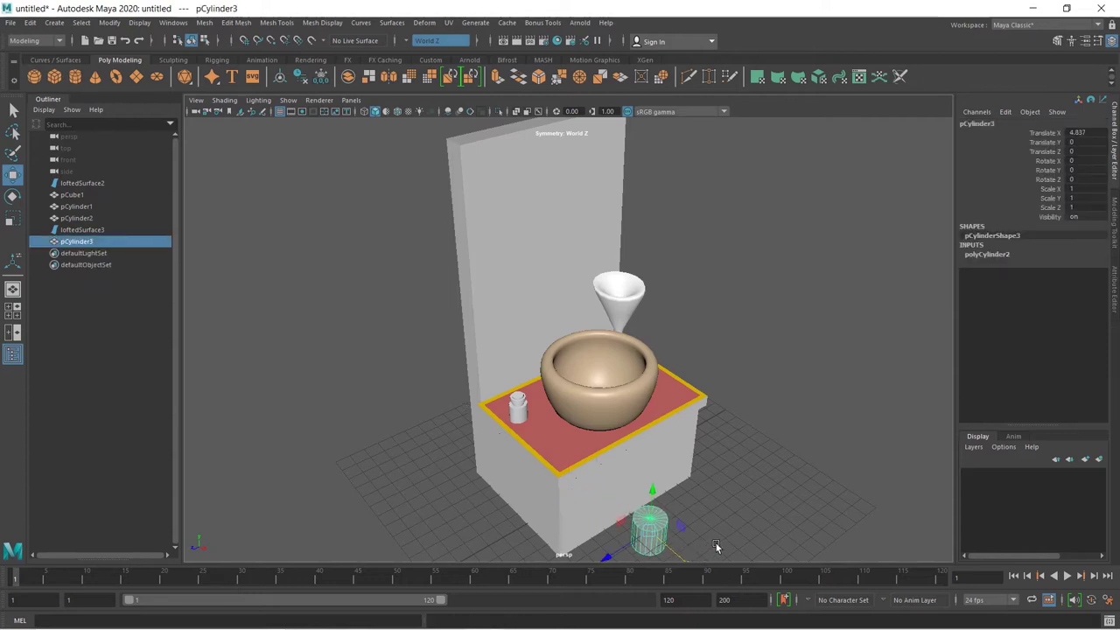
{"action": "middle_click_drag", "start_coordinate": [716, 544], "coordinate": [660, 450], "text": "alt"}
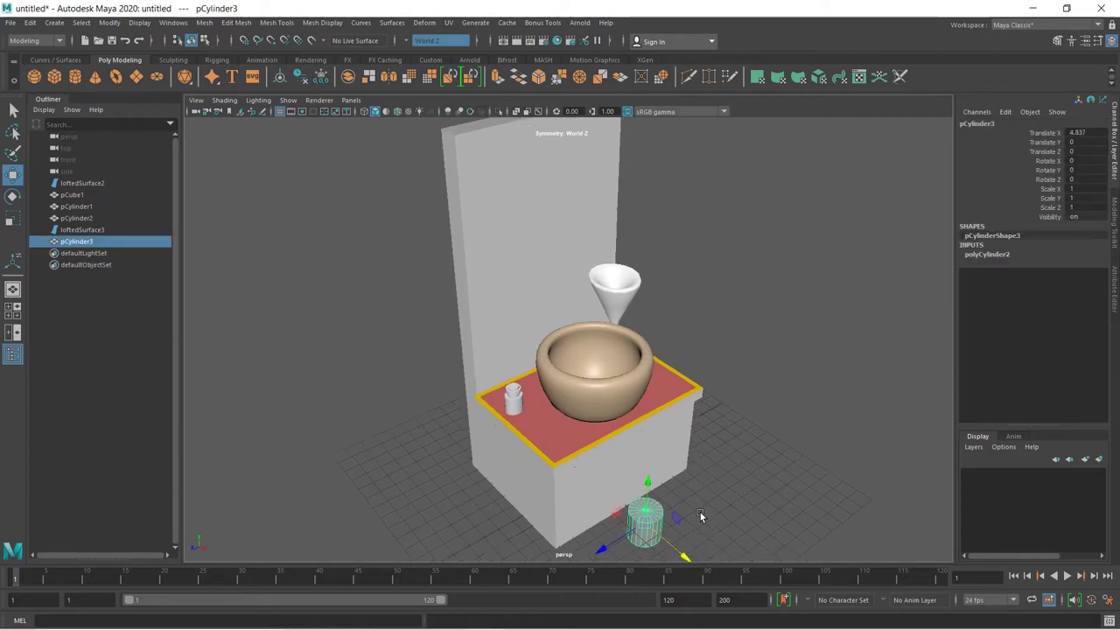
Scale the cylinder into a flat disc (2.22/0.169/2.22) and set Subdivisions Caps to 0.
{"action": "left_click", "coordinate": [12, 220]}
{"action": "left_click_drag", "start_coordinate": [604, 420], "coordinate": [601, 467]}
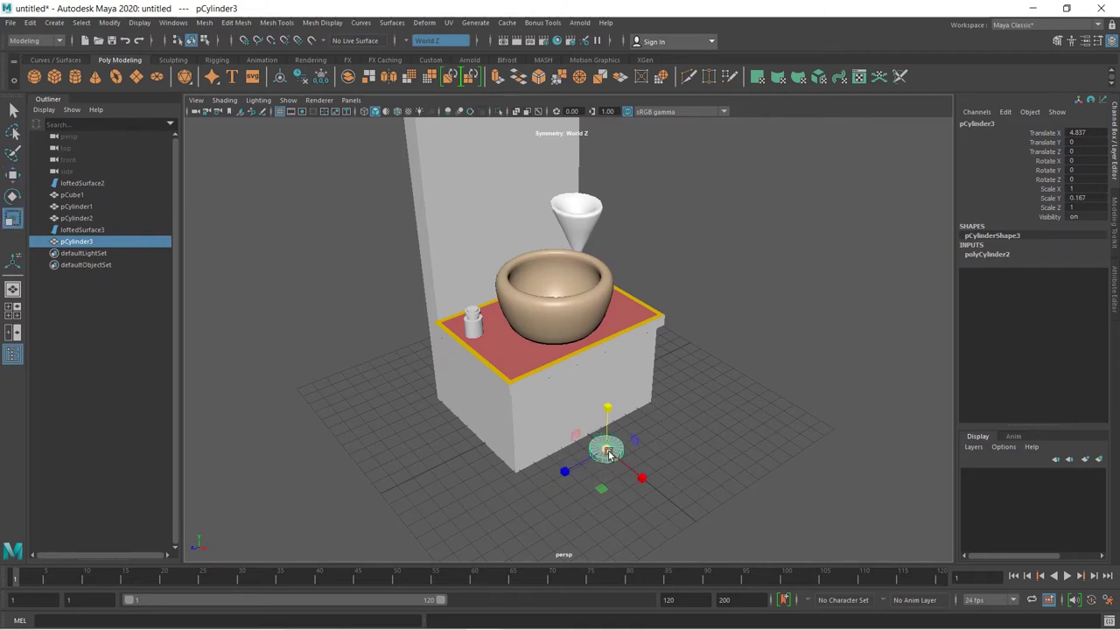
{"action": "left_click_drag", "start_coordinate": [606, 450], "coordinate": [638, 499]}
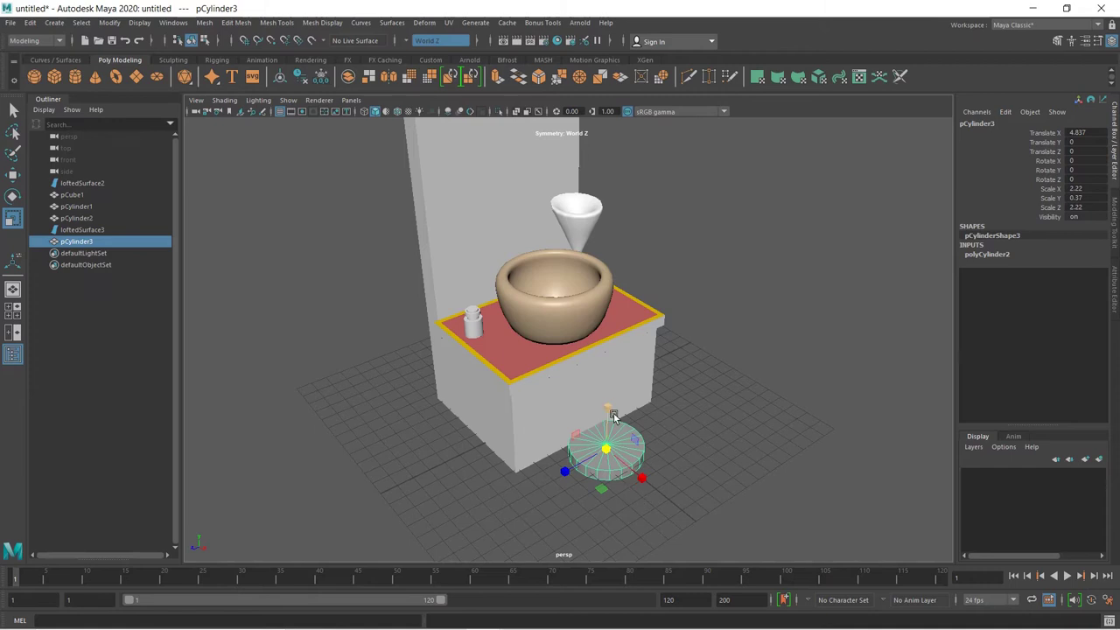
{"action": "left_click_drag", "start_coordinate": [607, 408], "coordinate": [602, 448]}
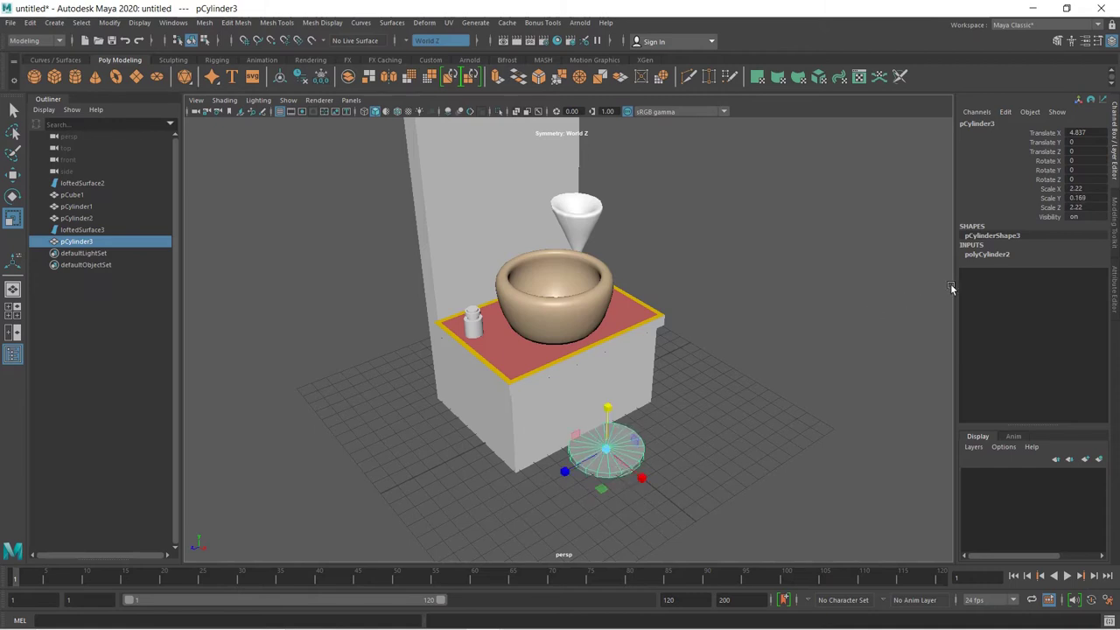
{"action": "left_click", "coordinate": [985, 254]}
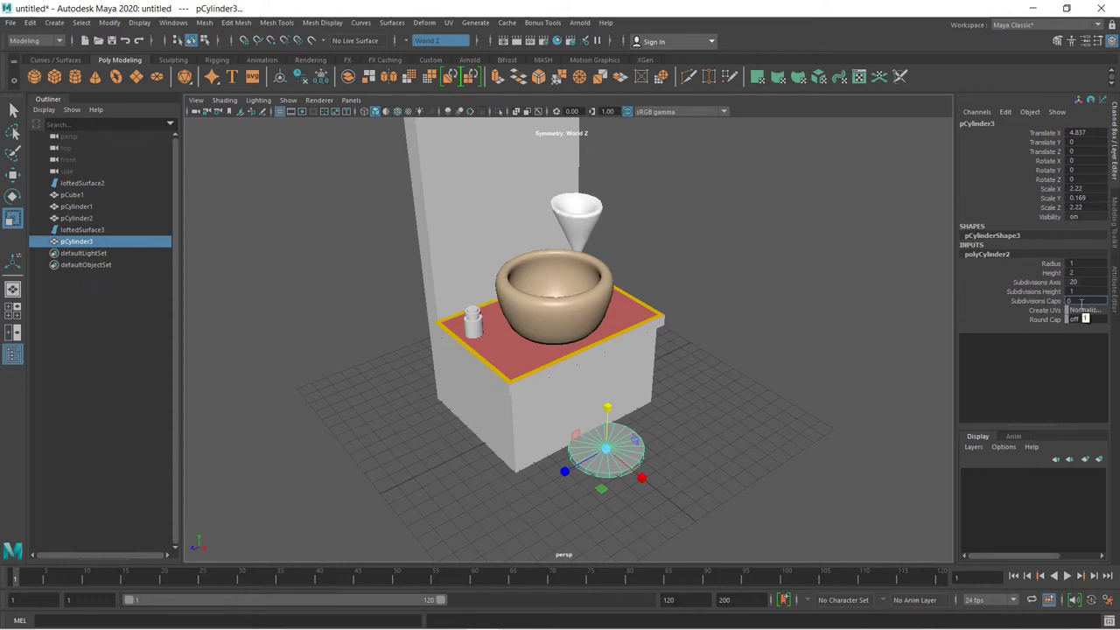
{"action": "key", "text": "Return"}
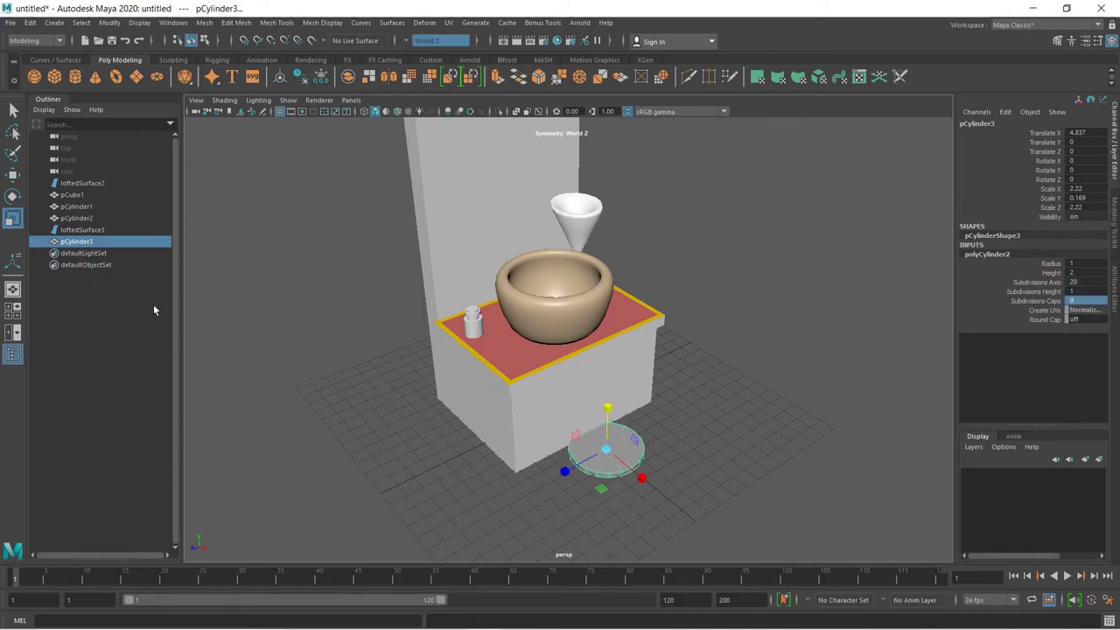
Nudge the disc along X, then inset its top face with an offset extrusion.
{"action": "key", "text": "w"}
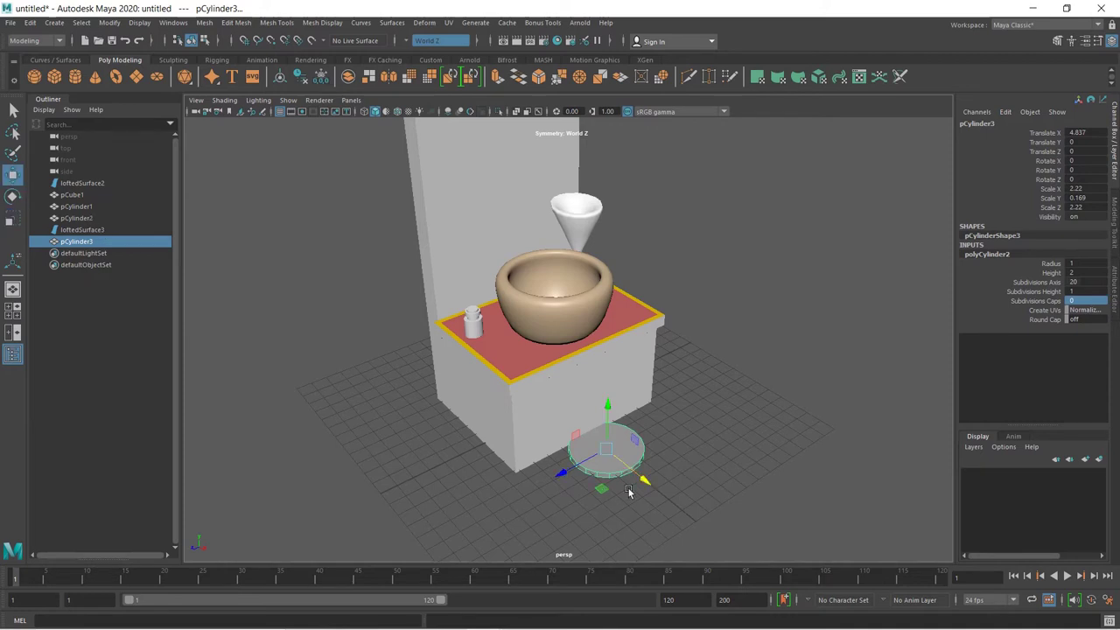
{"action": "left_click_drag", "start_coordinate": [643, 480], "coordinate": [653, 475]}
{"action": "right_click", "coordinate": [653, 475]}
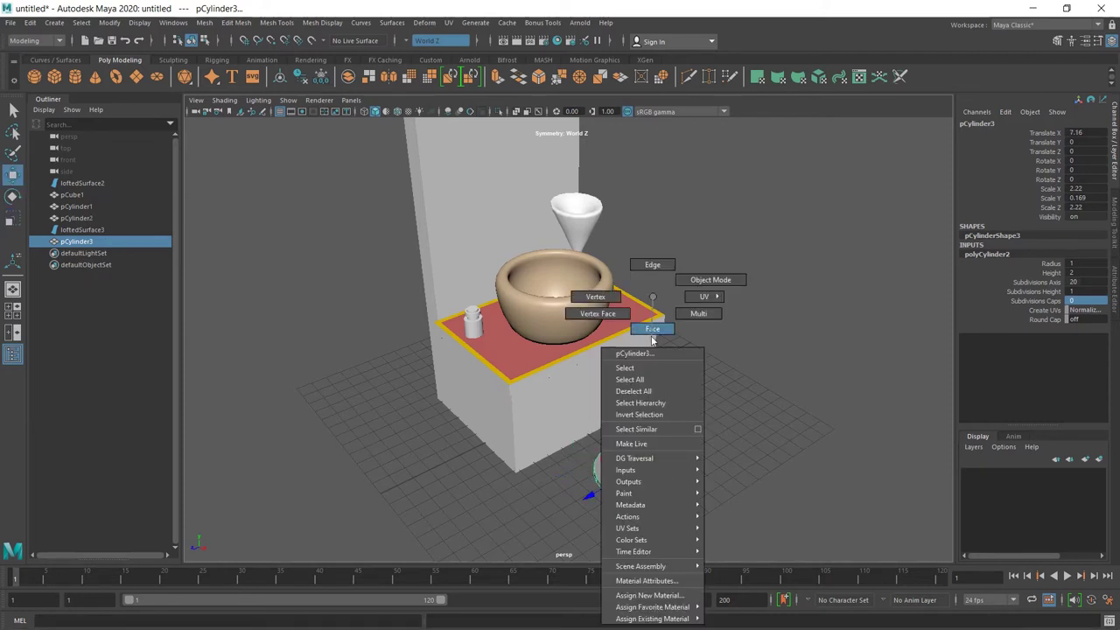
{"action": "left_click", "coordinate": [651, 335]}
{"action": "left_click", "coordinate": [636, 477]}
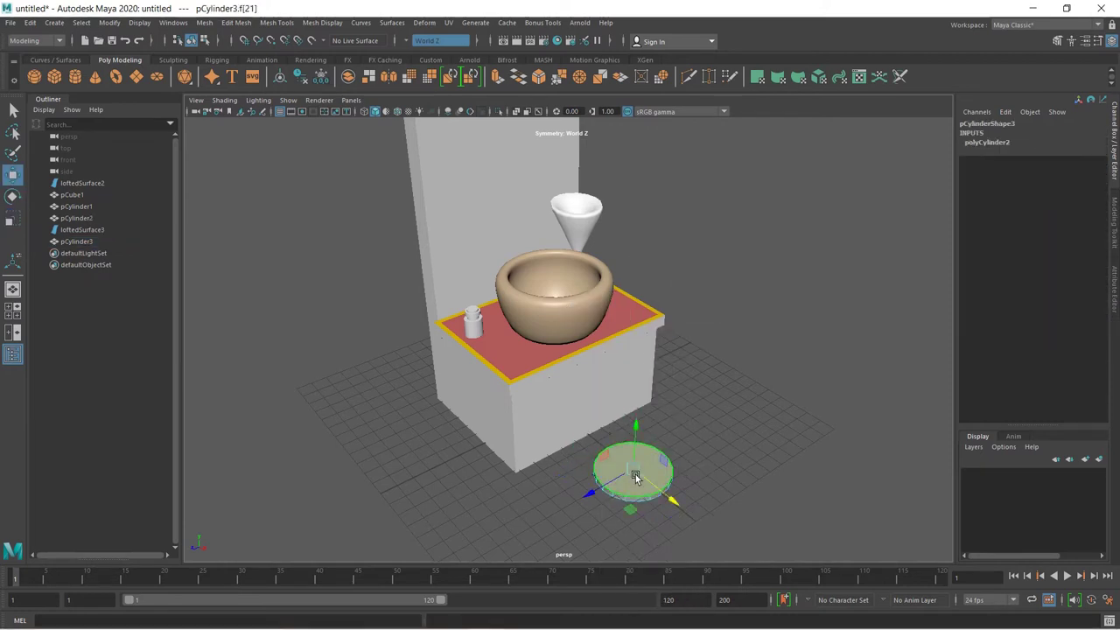
{"action": "left_click", "coordinate": [496, 76]}
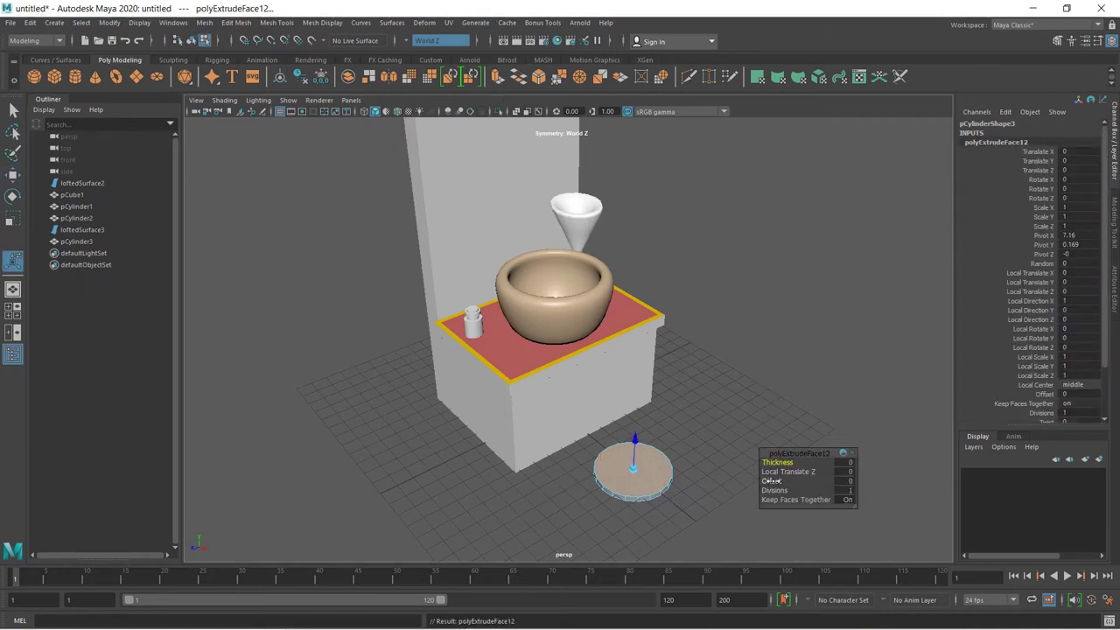
{"action": "left_click_drag", "start_coordinate": [770, 481], "coordinate": [781, 481]}
{"action": "left_click", "coordinate": [746, 420]}
Extrude the inner top face again and sink it down to form a recessed centre.
{"action": "left_click", "coordinate": [656, 468]}
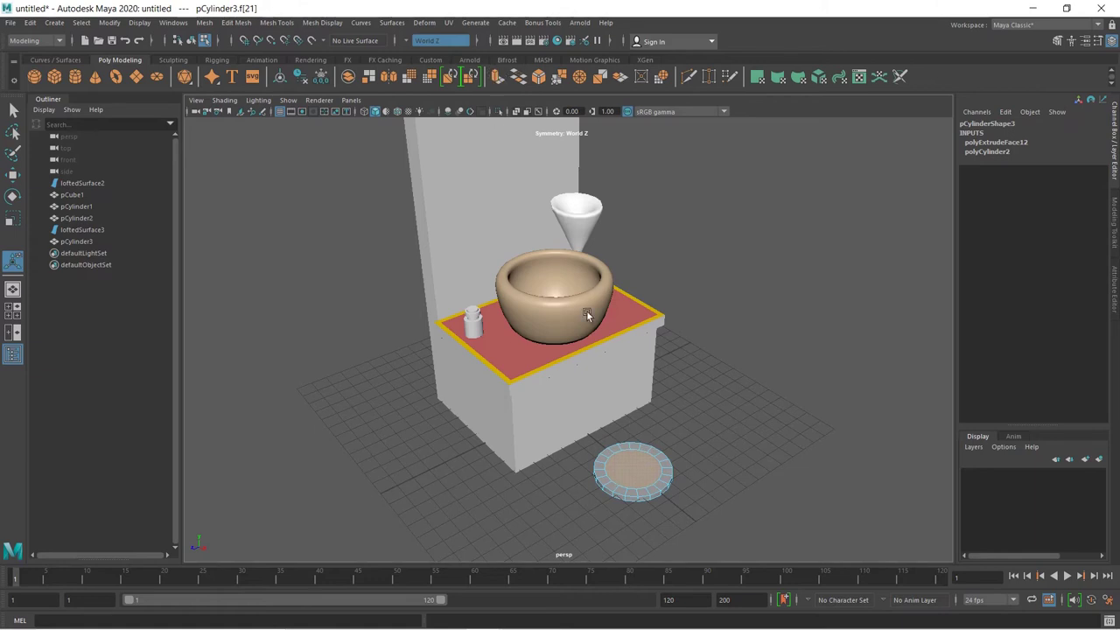
{"action": "key", "text": "ctrl+e"}
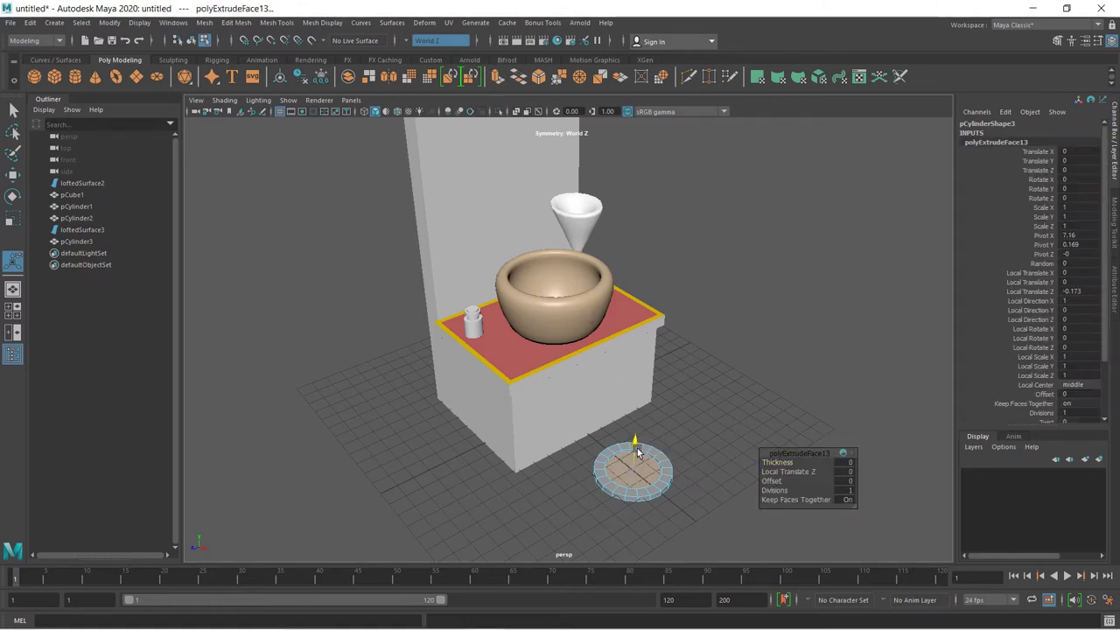
{"action": "left_click_drag", "start_coordinate": [637, 449], "coordinate": [643, 455]}
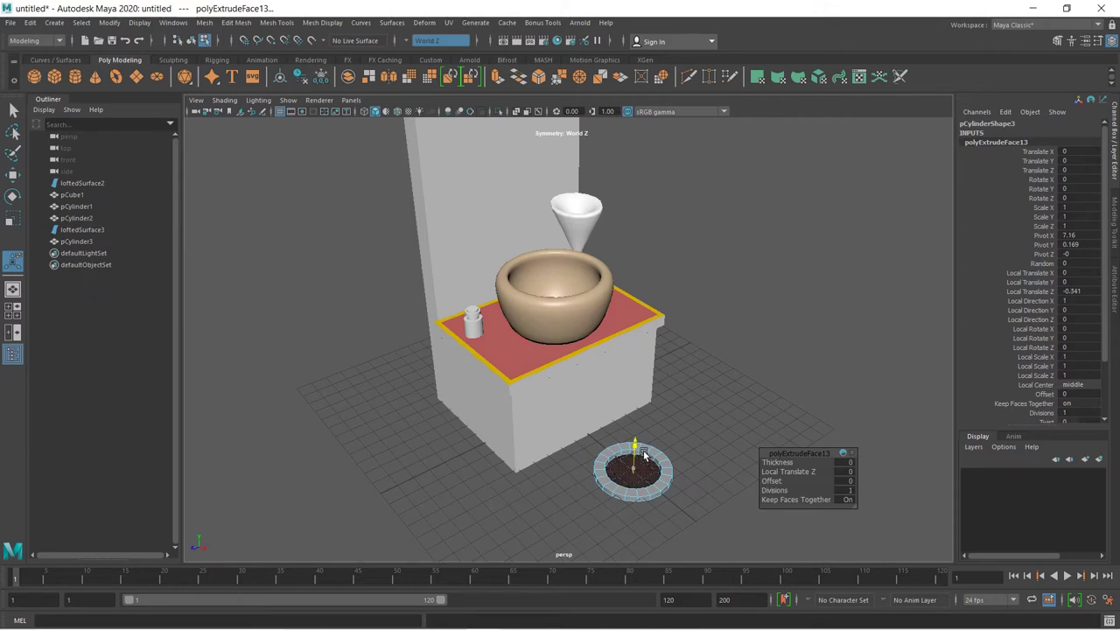
{"action": "left_click", "coordinate": [691, 451]}
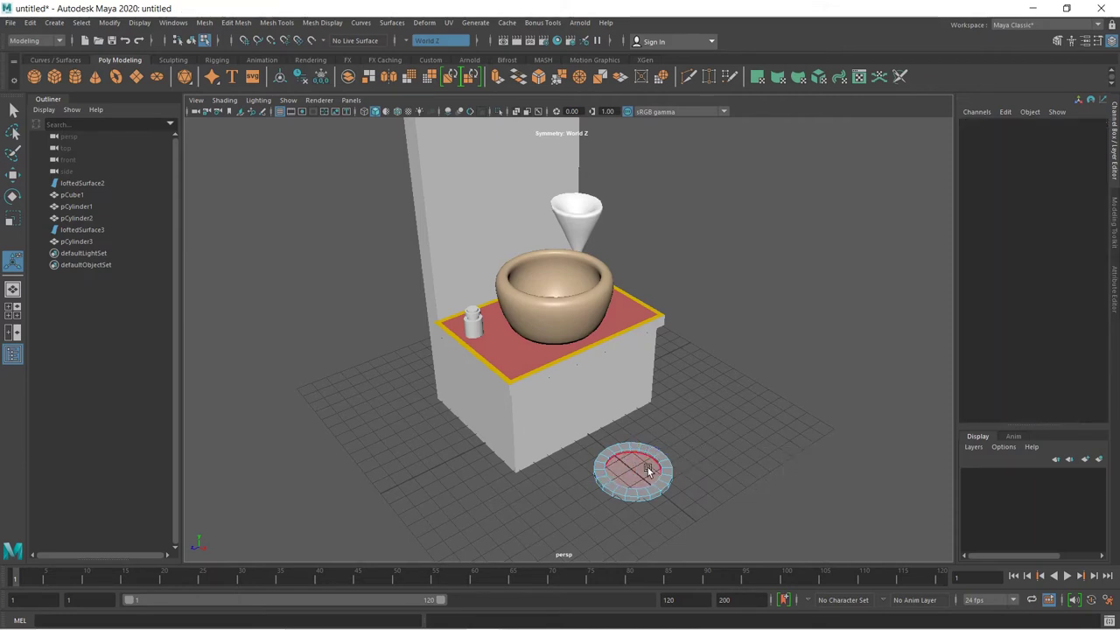
{"action": "right_click_drag", "start_coordinate": [647, 471], "coordinate": [682, 352]}
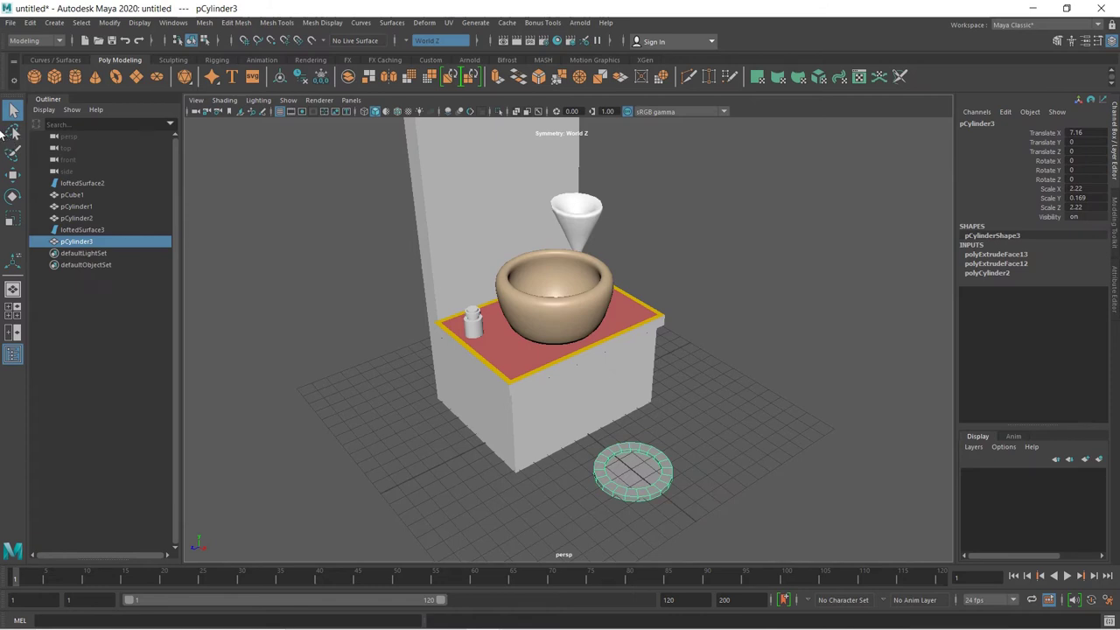
Rotate the ring disc to -90 on Z so it stands upright.
{"action": "left_click", "coordinate": [13, 196]}
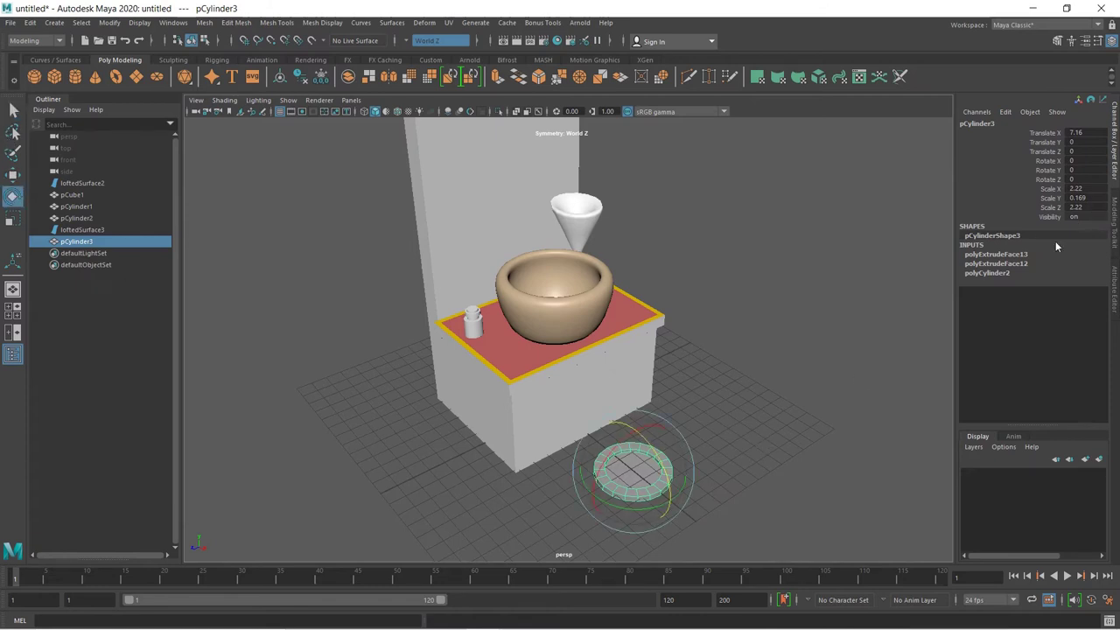
{"action": "left_click_drag", "start_coordinate": [680, 436], "coordinate": [660, 483]}
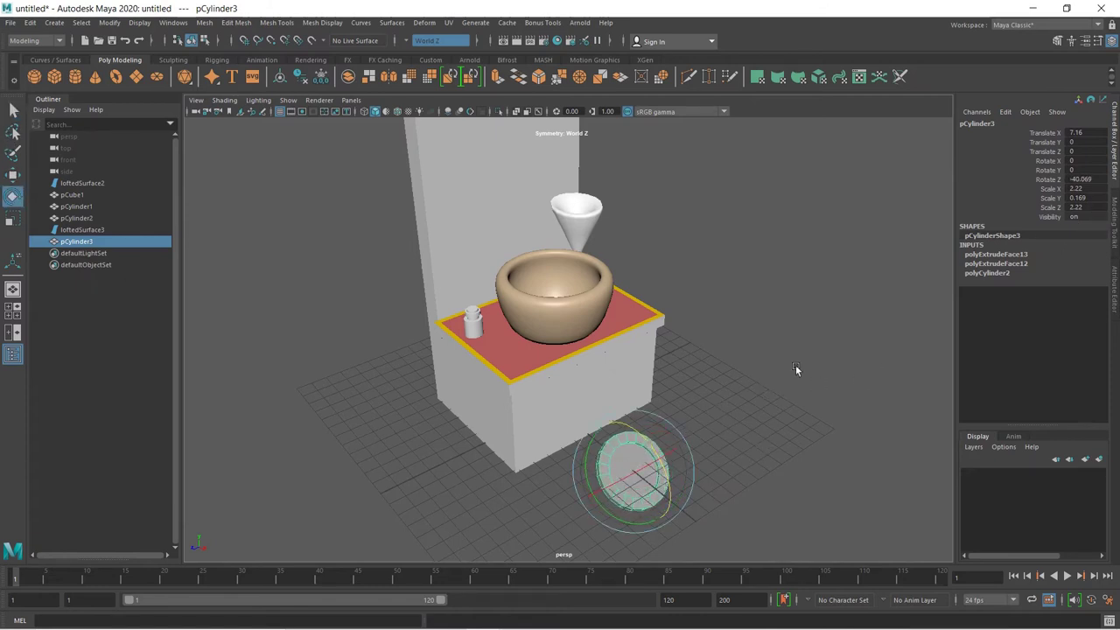
{"action": "left_click", "coordinate": [1103, 179]}
{"action": "type", "text": "-90"}
{"action": "key", "text": "Return"}
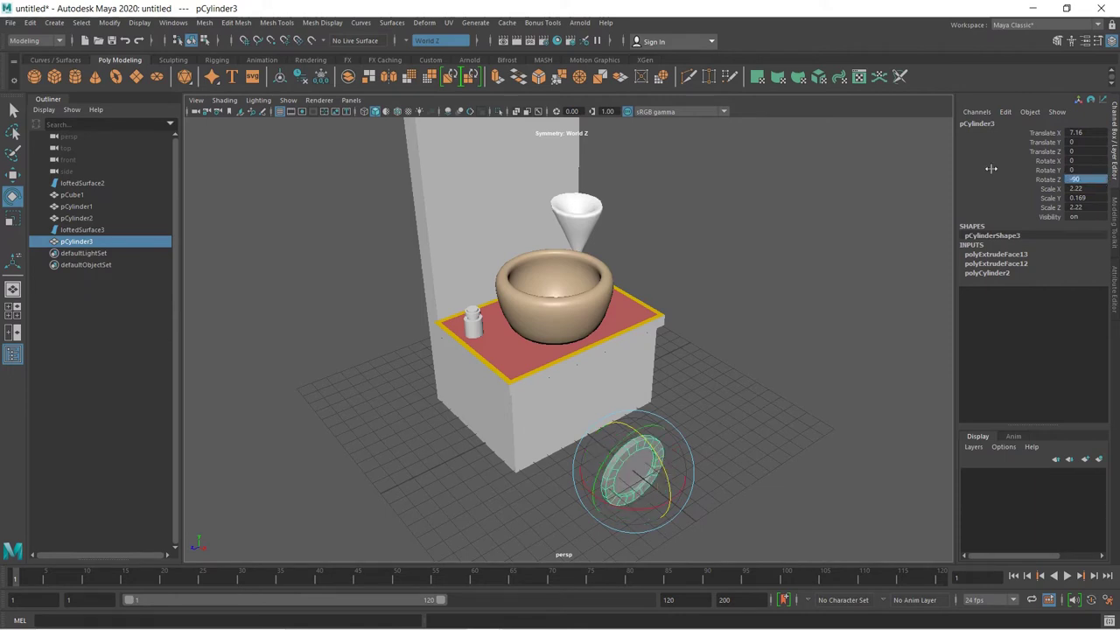
Lift the upright ring onto the back wall above the basin.
{"action": "left_click", "coordinate": [13, 174]}
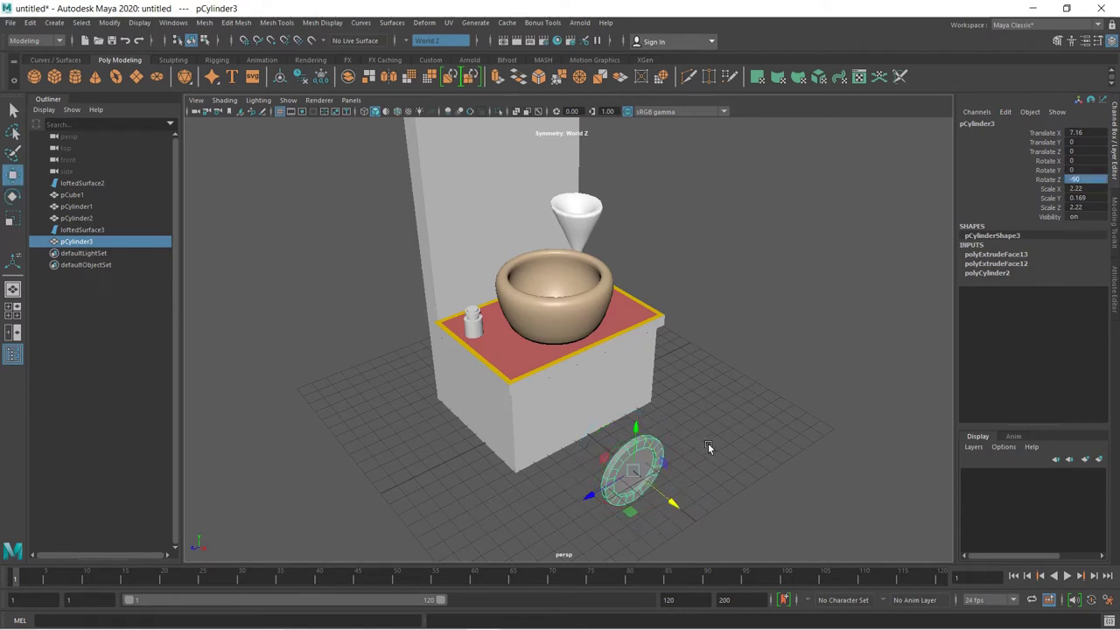
{"action": "mouse_move", "coordinate": [631, 429]}
{"action": "left_mouse_down"}
{"action": "mouse_move", "coordinate": [666, 293]}
{"action": "mouse_move", "coordinate": [529, 234]}
{"action": "left_mouse_up"}
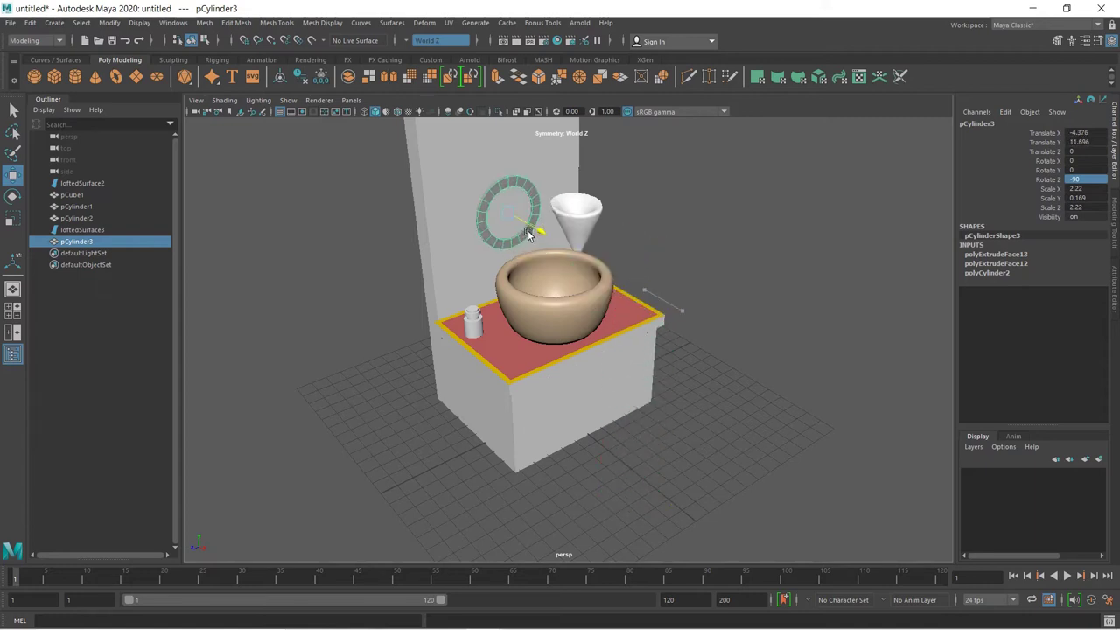
{"action": "left_click_drag", "start_coordinate": [496, 198], "coordinate": [500, 142]}
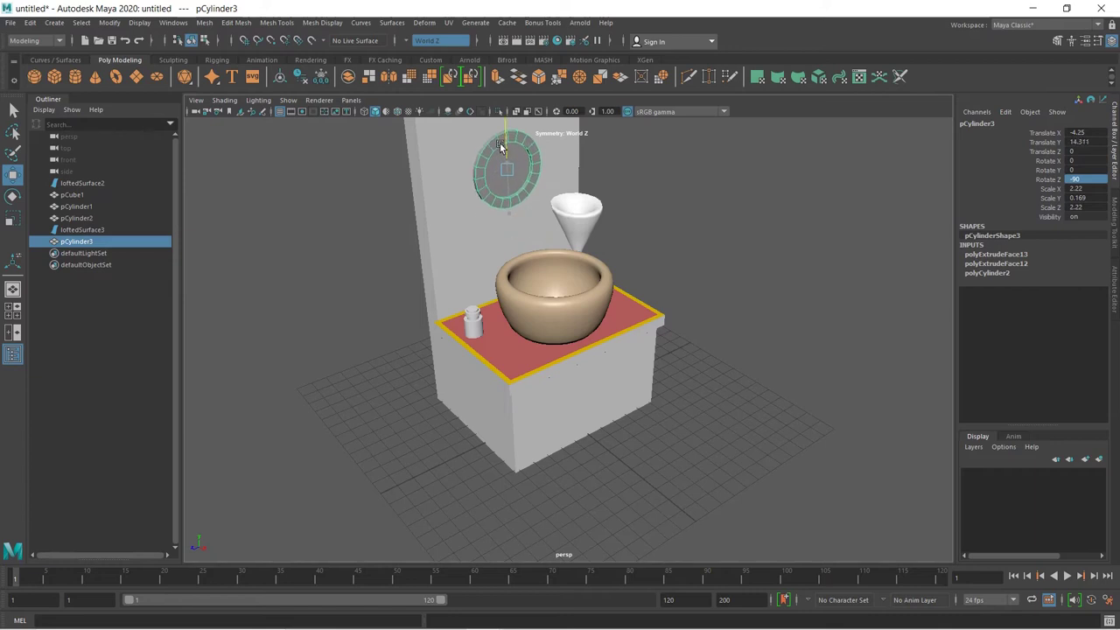
{"action": "mouse_move", "coordinate": [717, 320]}
{"action": "left_mouse_down", "text": "alt"}
{"action": "mouse_move", "coordinate": [693, 351]}
{"action": "mouse_move", "coordinate": [678, 330]}
{"action": "mouse_move", "coordinate": [763, 324]}
{"action": "mouse_move", "coordinate": [765, 362]}
{"action": "mouse_move", "coordinate": [807, 437]}
{"action": "left_mouse_up", "text": "alt"}
{"action": "left_click", "coordinate": [499, 329]}
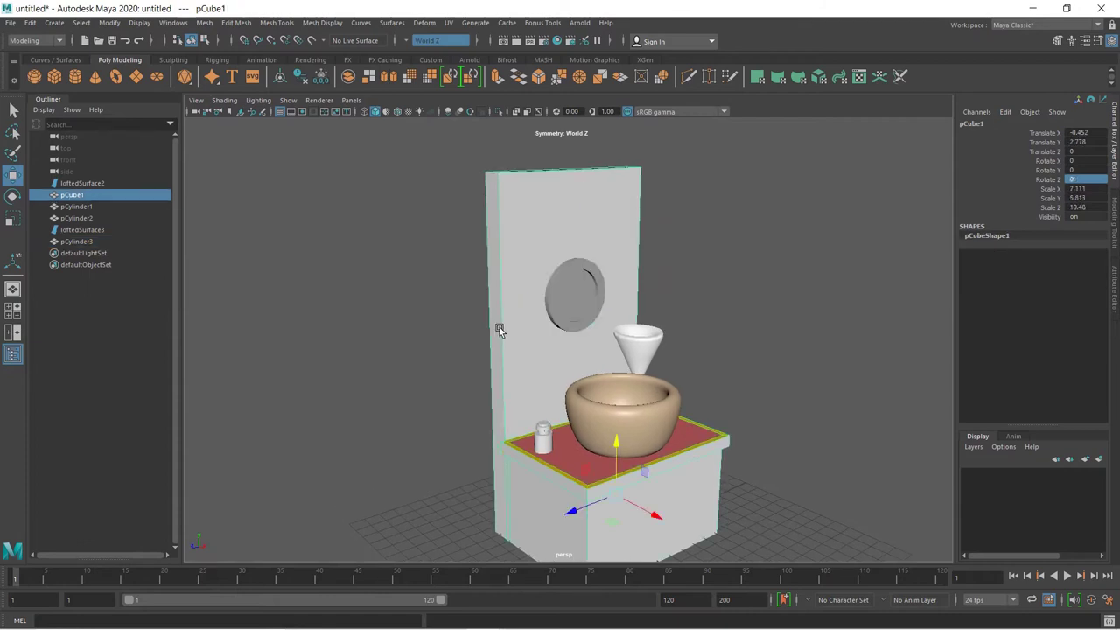
{"action": "key", "text": "1"}
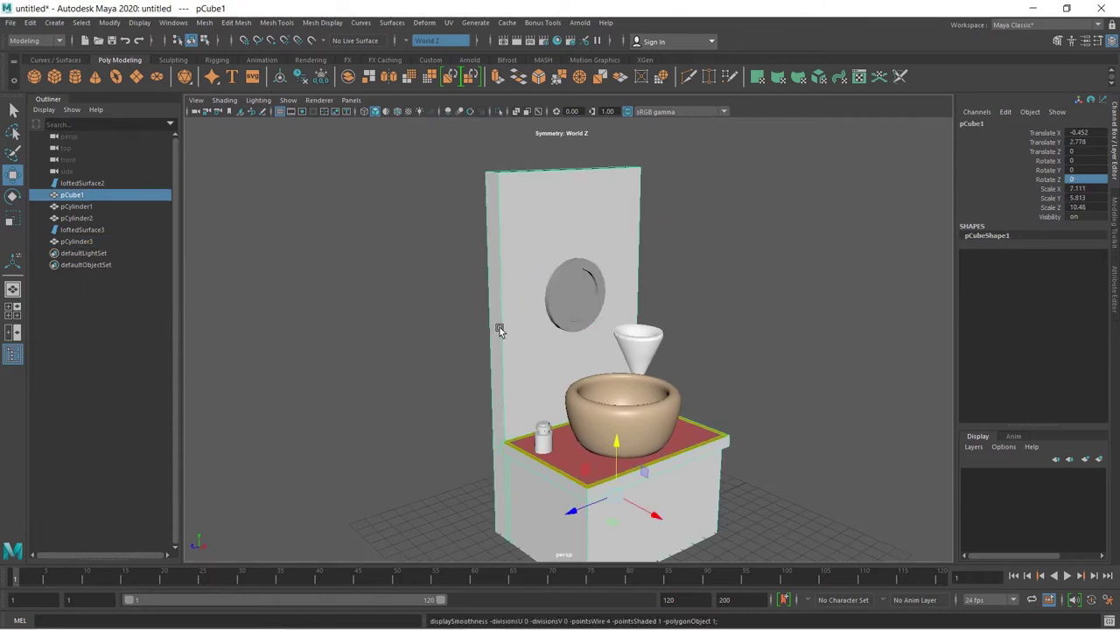
{"action": "key", "text": "3"}
{"action": "key", "text": "1"}
{"action": "left_click_drag", "start_coordinate": [837, 380], "coordinate": [772, 385], "text": "alt"}
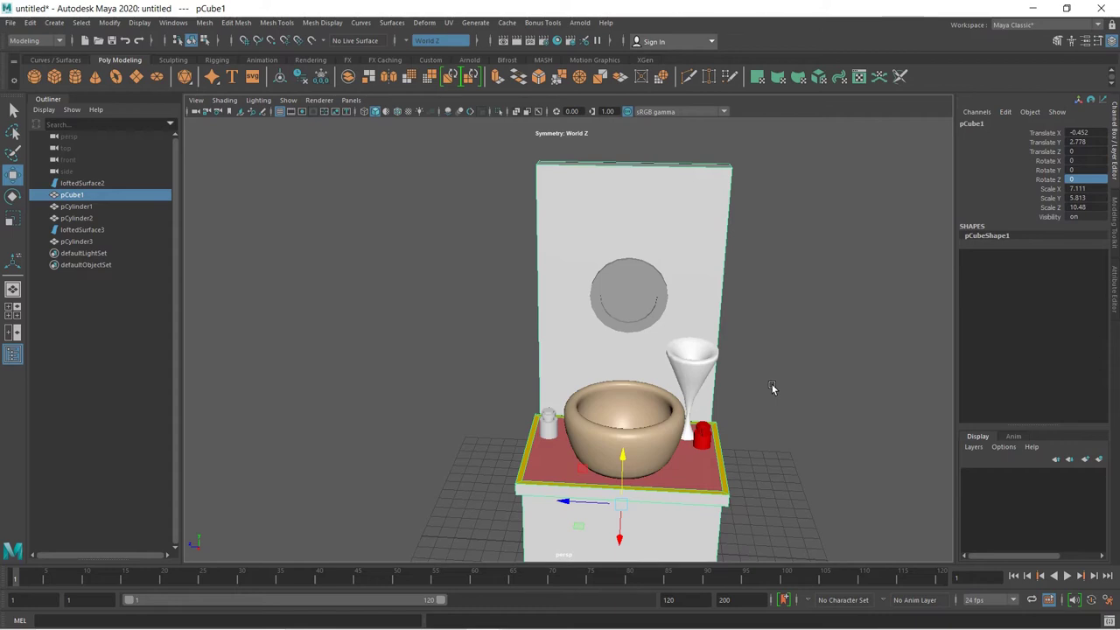
{"action": "mouse_move", "coordinate": [805, 408]}
{"action": "left_mouse_down", "text": "alt"}
{"action": "mouse_move", "coordinate": [820, 410]}
{"action": "mouse_move", "coordinate": [838, 379]}
{"action": "mouse_move", "coordinate": [795, 358]}
{"action": "mouse_move", "coordinate": [677, 393]}
{"action": "mouse_move", "coordinate": [692, 411]}
{"action": "mouse_move", "coordinate": [805, 413]}
{"action": "left_mouse_up", "text": "alt"}
{"action": "scroll", "coordinate": [757, 408], "scroll_direction": "down", "scroll_amount": 2}
{"action": "scroll", "coordinate": [736, 411], "scroll_direction": "up", "scroll_amount": 2}
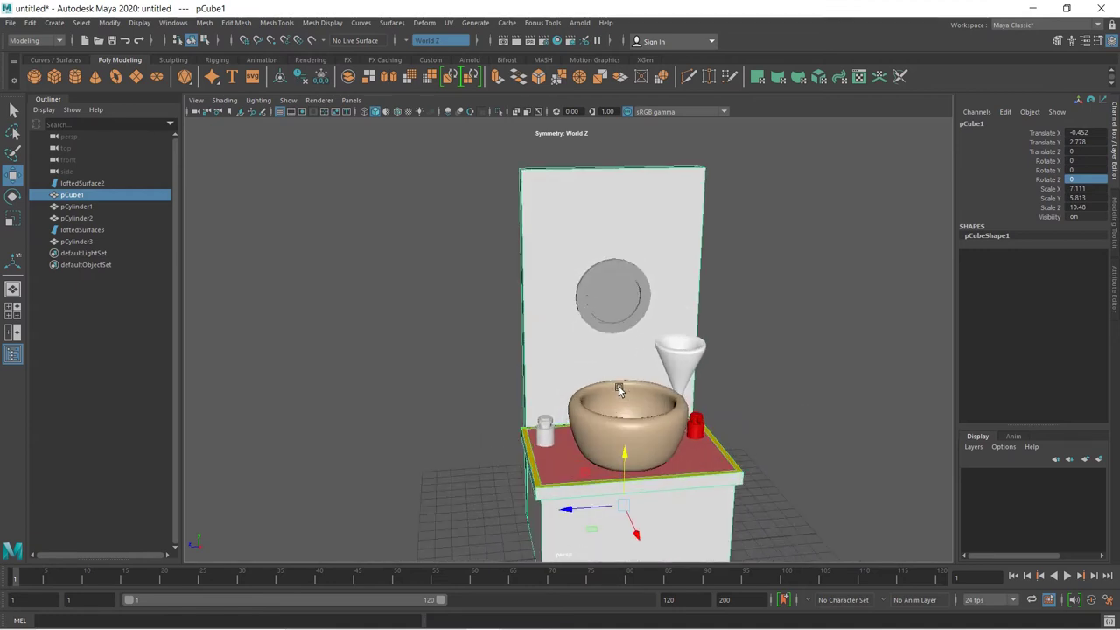
{"action": "scroll", "coordinate": [475, 358], "scroll_direction": "down", "scroll_amount": 2}
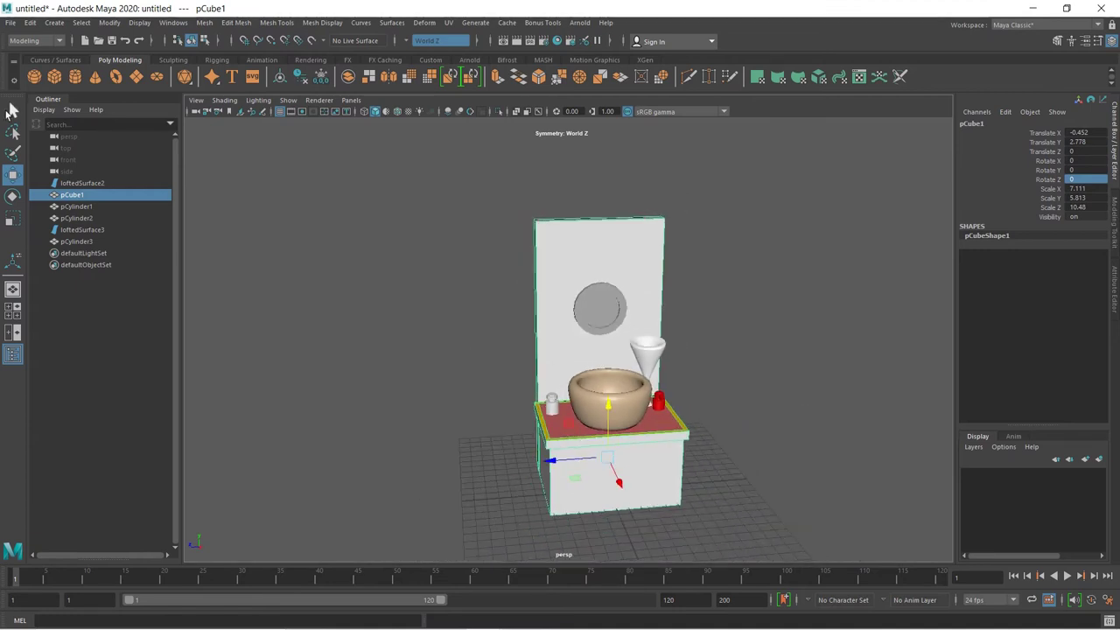
Create a polygon cube and move it out beside the cabinet.
{"action": "left_click", "coordinate": [49, 78]}
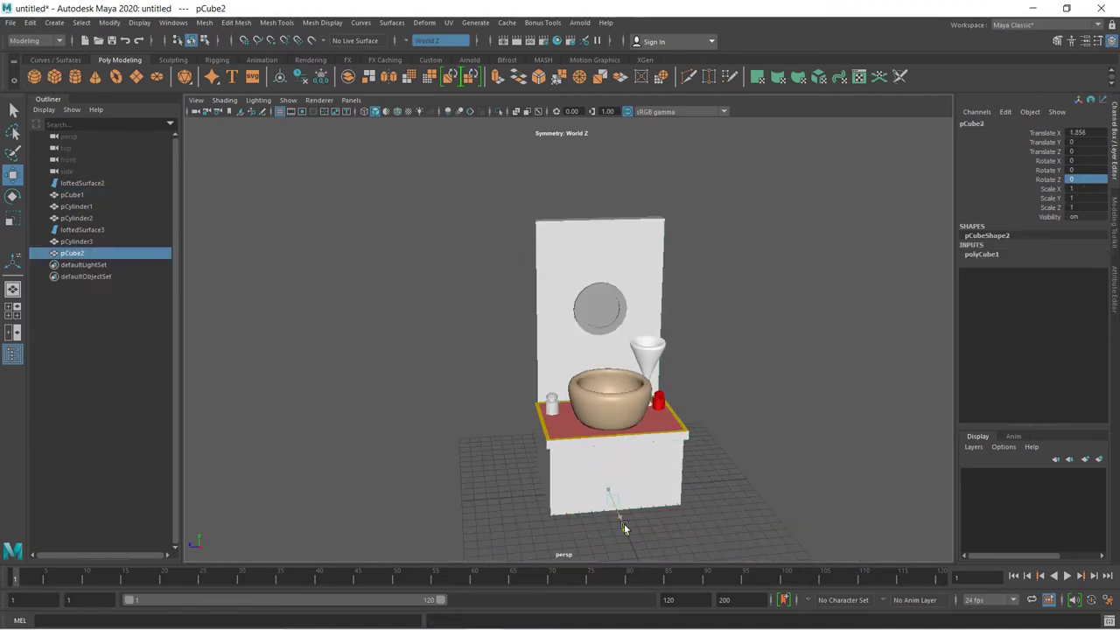
{"action": "left_click_drag", "start_coordinate": [624, 523], "coordinate": [629, 533]}
{"action": "scroll", "coordinate": [629, 532], "scroll_direction": "up", "scroll_amount": 2}
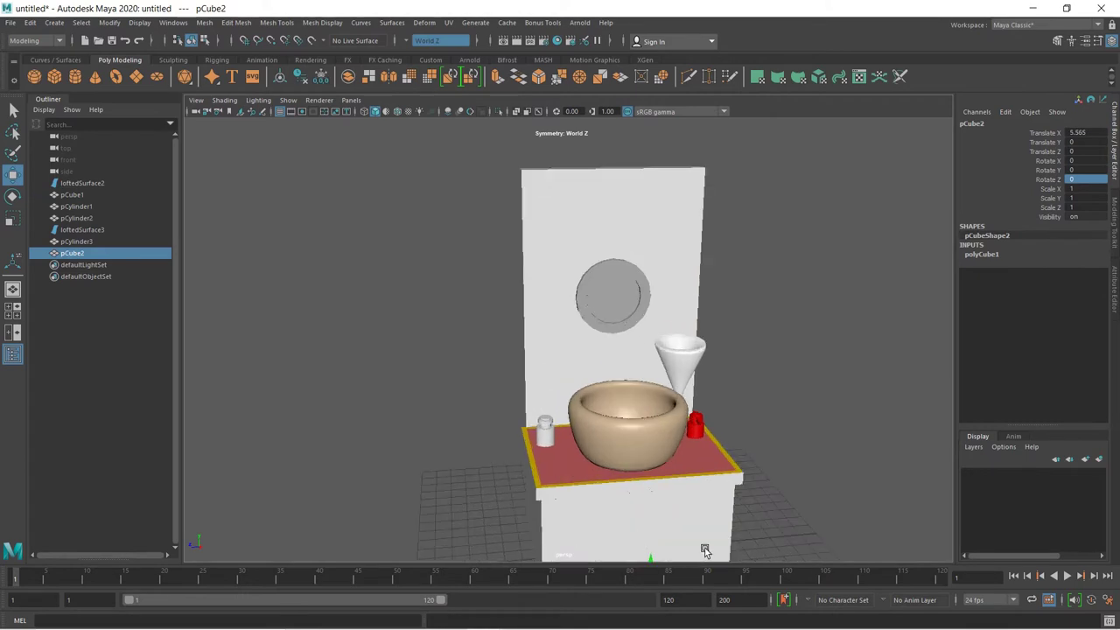
{"action": "scroll", "coordinate": [703, 525], "scroll_direction": "down", "scroll_amount": 2}
{"action": "scroll", "coordinate": [643, 505], "scroll_direction": "up", "scroll_amount": 3}
{"action": "scroll", "coordinate": [654, 493], "scroll_direction": "up", "scroll_amount": 1}
{"action": "scroll", "coordinate": [654, 493], "scroll_direction": "down", "scroll_amount": 2}
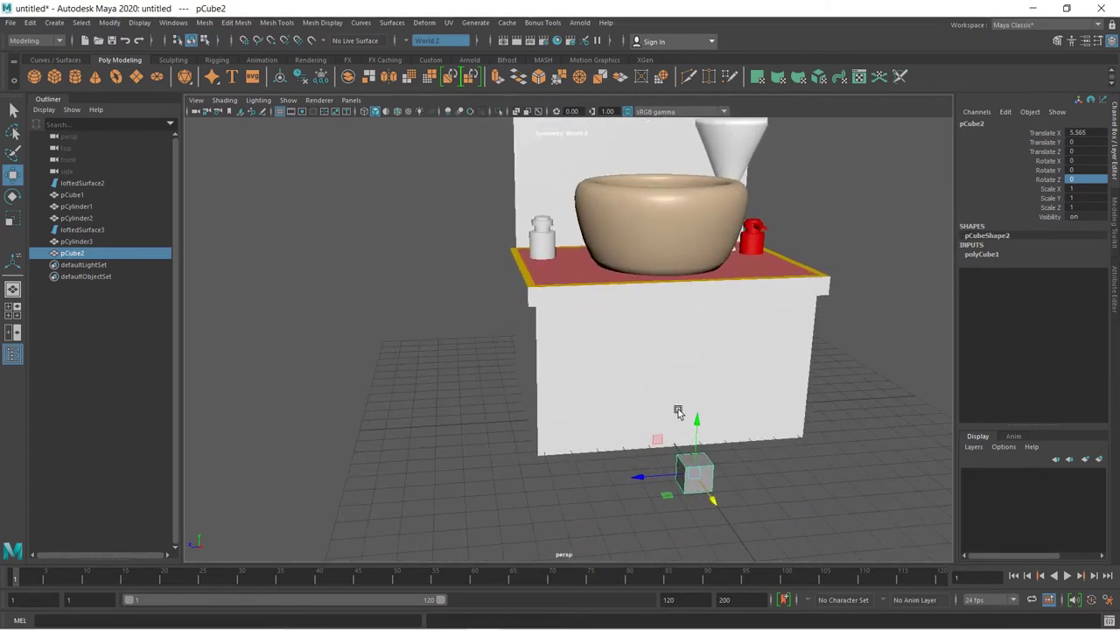
Scale the cube into a thin, tall post, narrowing its width and depth.
{"action": "key", "text": "r"}
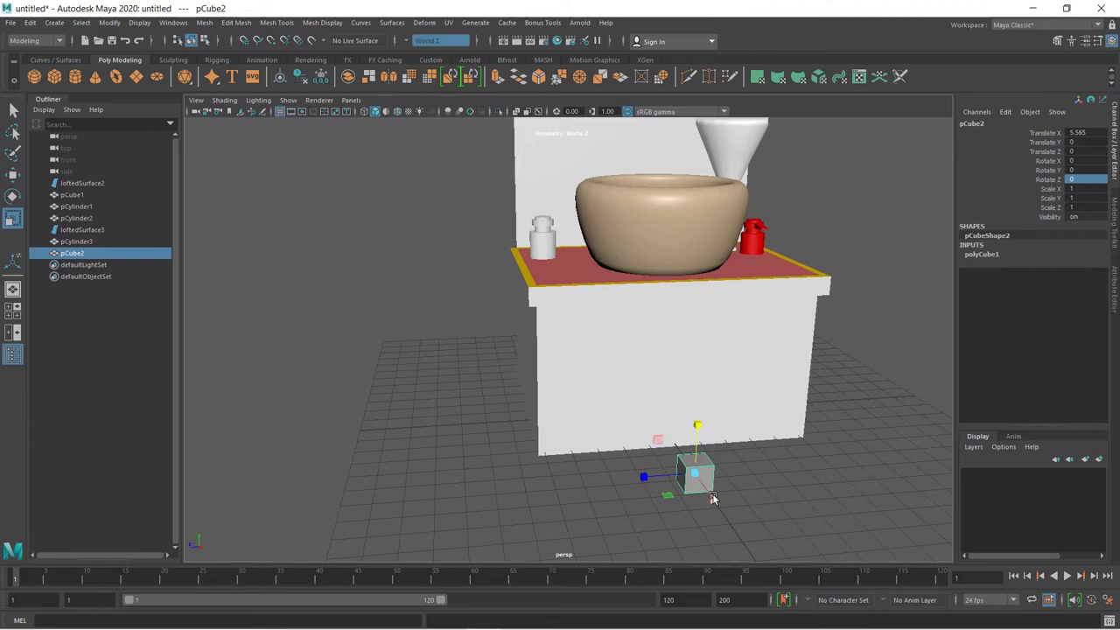
{"action": "left_click_drag", "start_coordinate": [712, 498], "coordinate": [696, 481]}
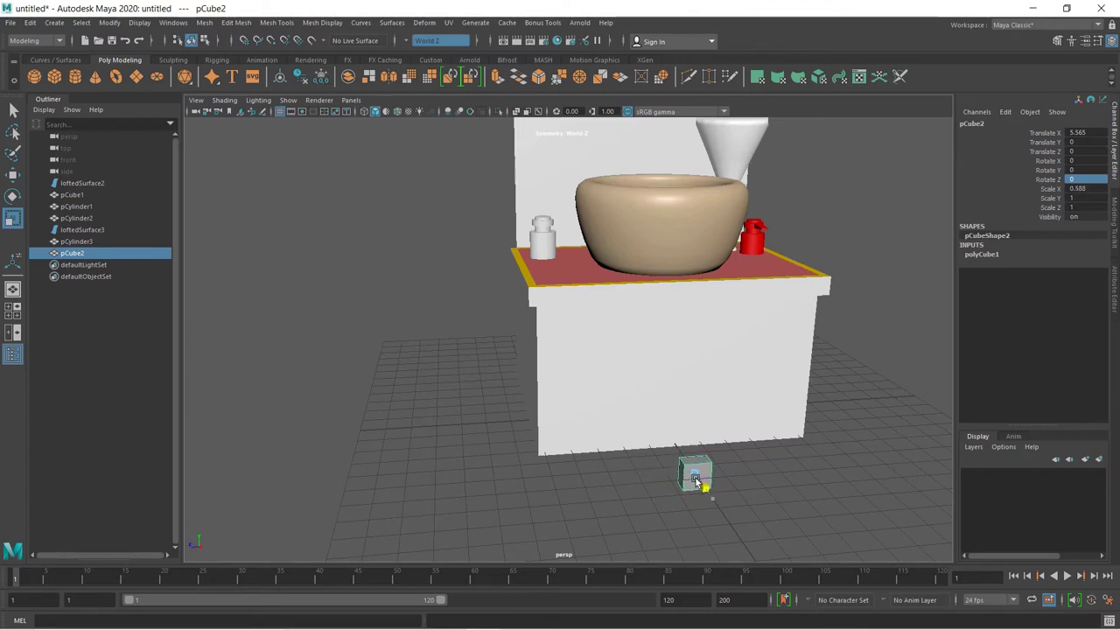
{"action": "right_click", "coordinate": [695, 473]}
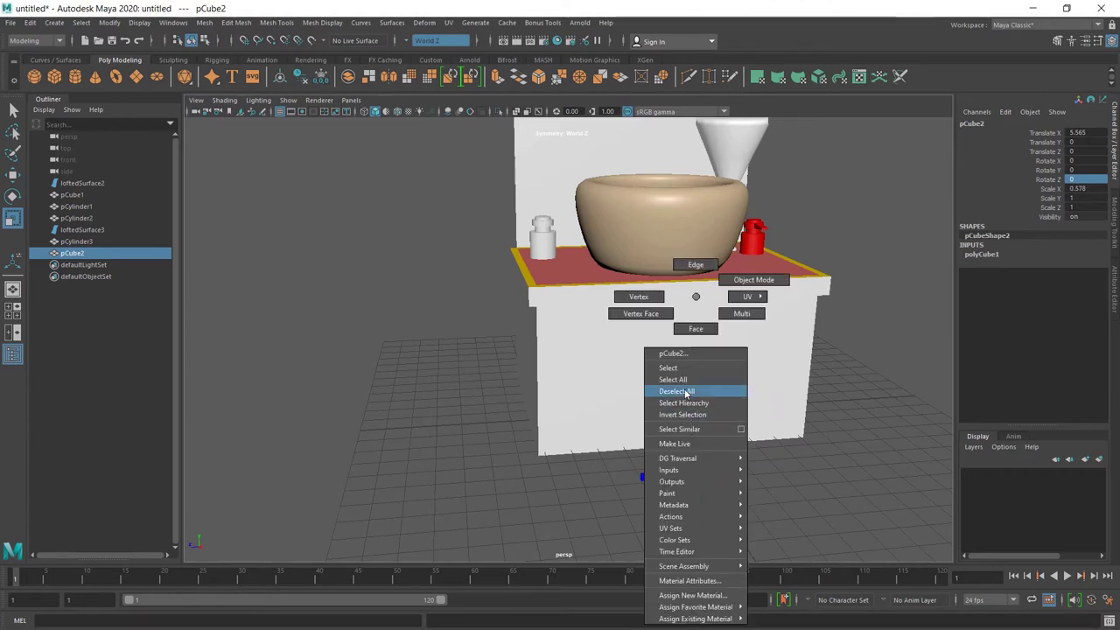
{"action": "left_click", "coordinate": [696, 328]}
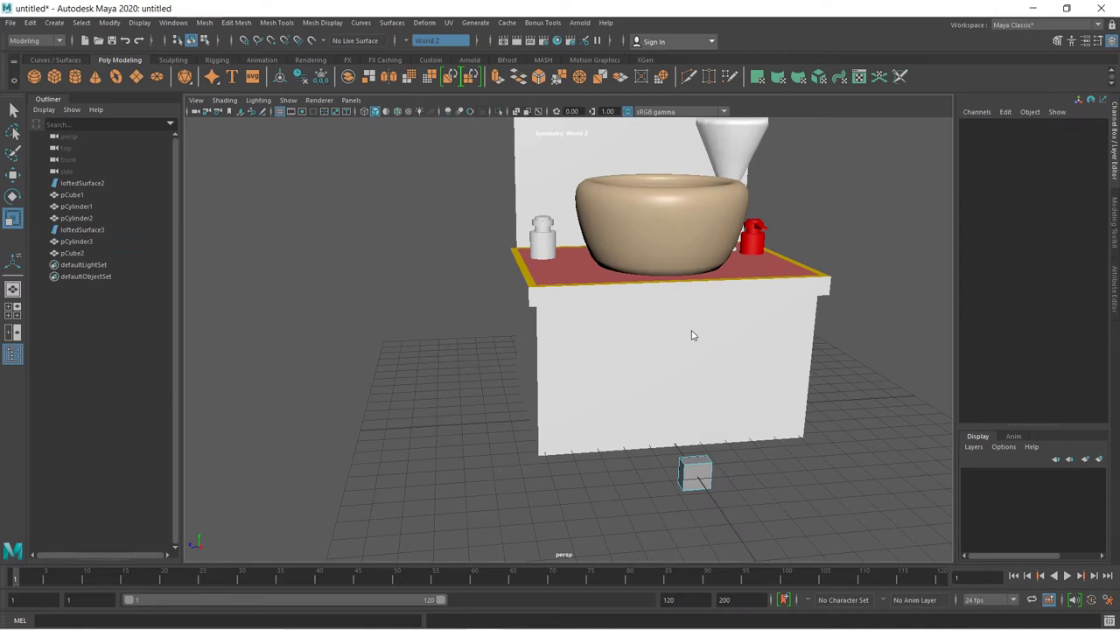
{"action": "right_click", "coordinate": [695, 465]}
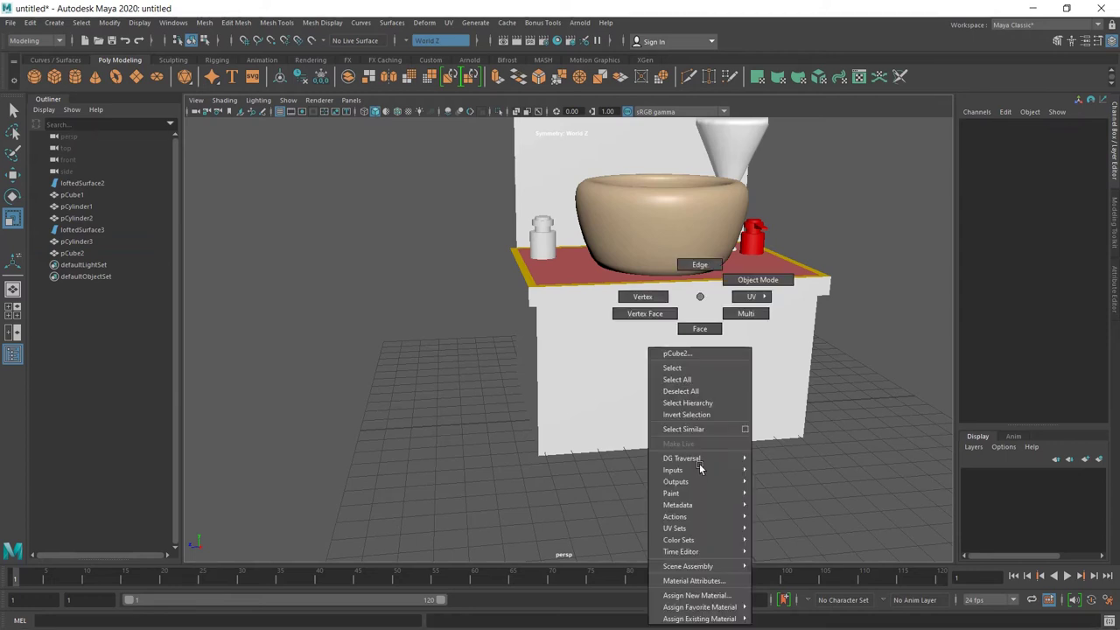
{"action": "left_click", "coordinate": [734, 282]}
{"action": "left_click", "coordinate": [13, 218]}
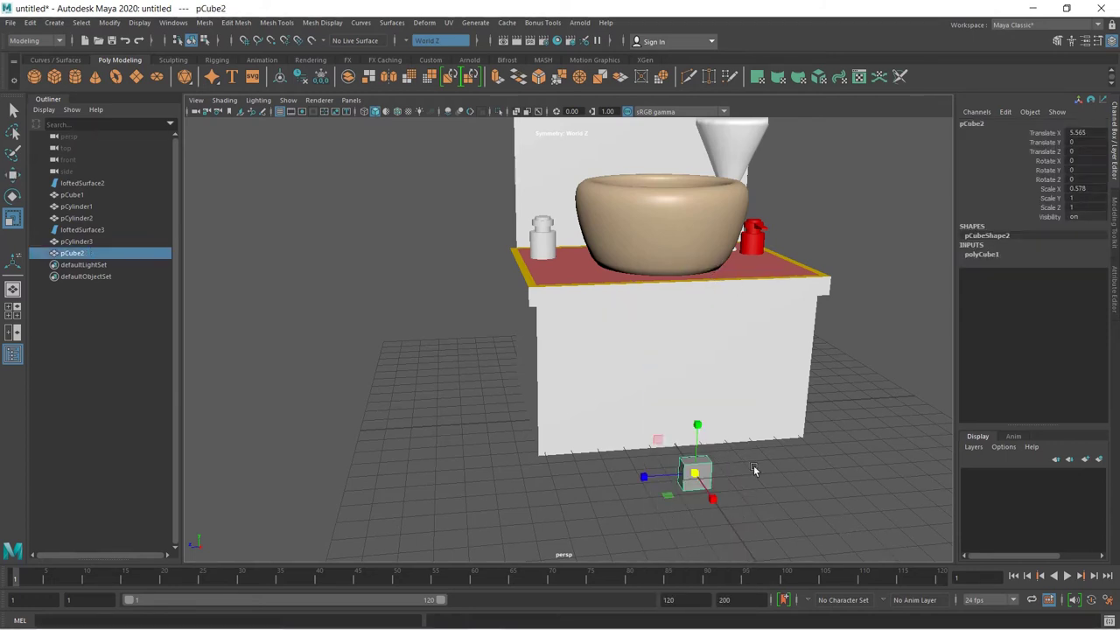
{"action": "left_click_drag", "start_coordinate": [697, 426], "coordinate": [705, 312]}
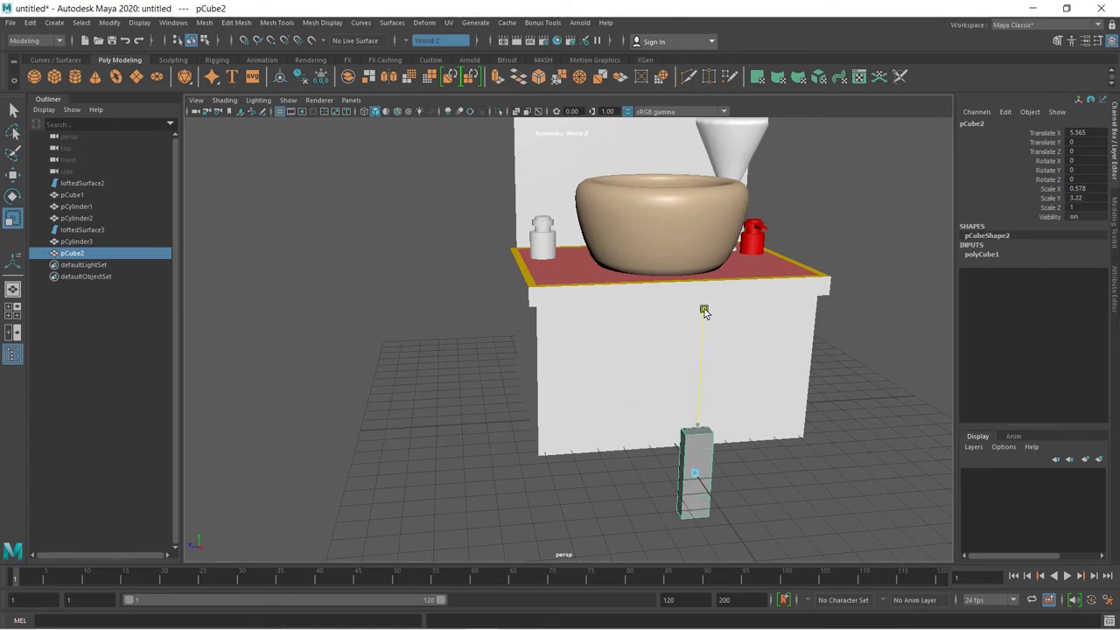
{"action": "left_click_drag", "start_coordinate": [665, 497], "coordinate": [650, 476]}
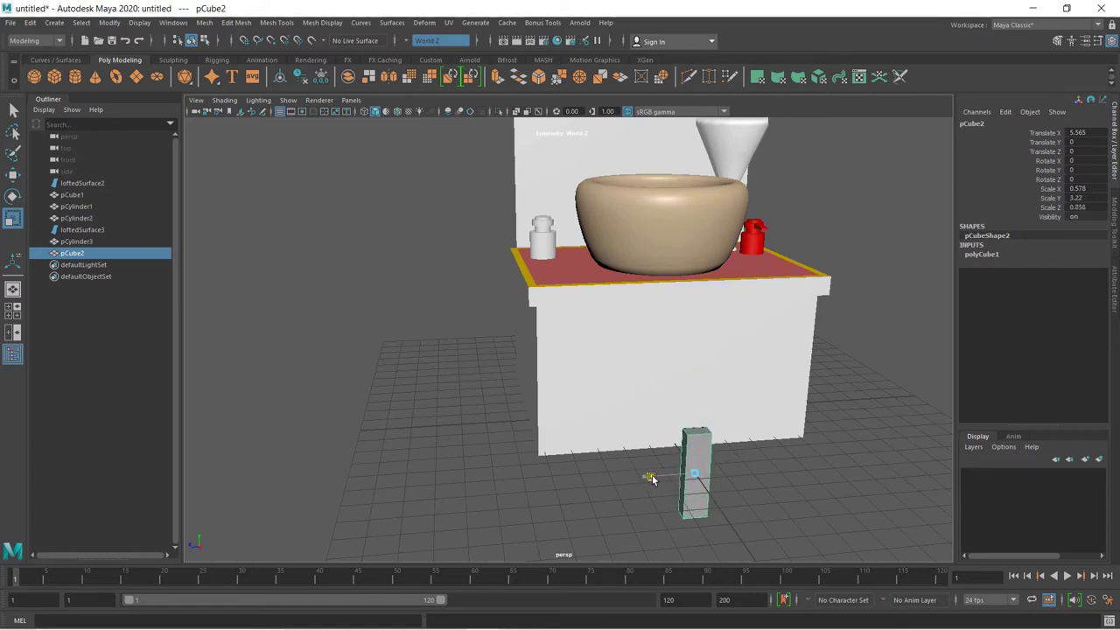
{"action": "left_click_drag", "start_coordinate": [721, 502], "coordinate": [710, 499]}
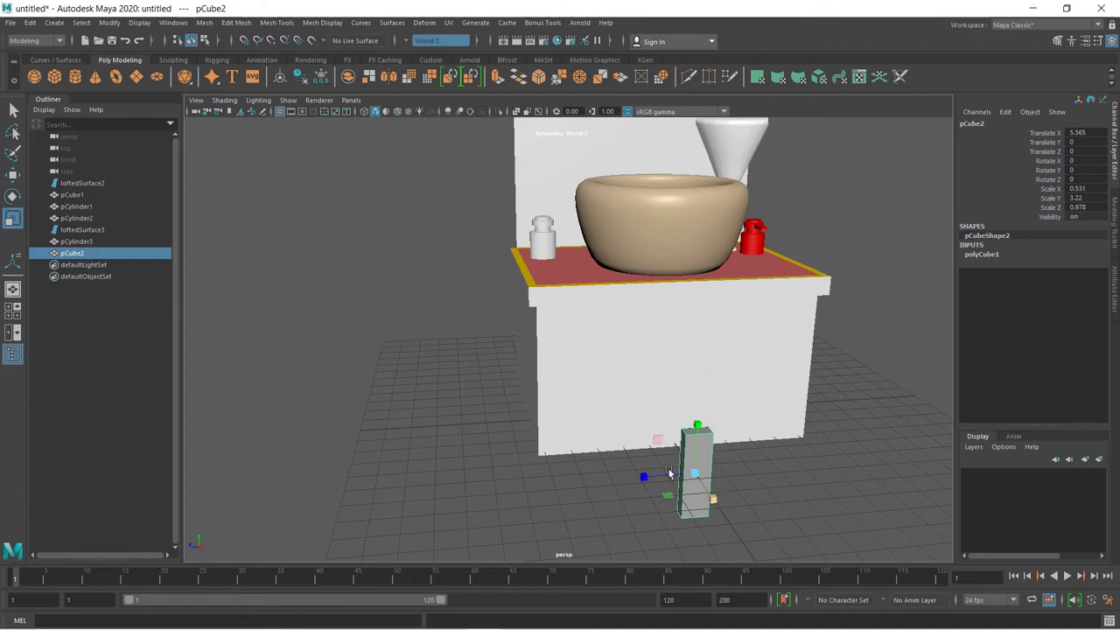
Raise the post slightly along Y and extrude its top face.
{"action": "key", "text": "w"}
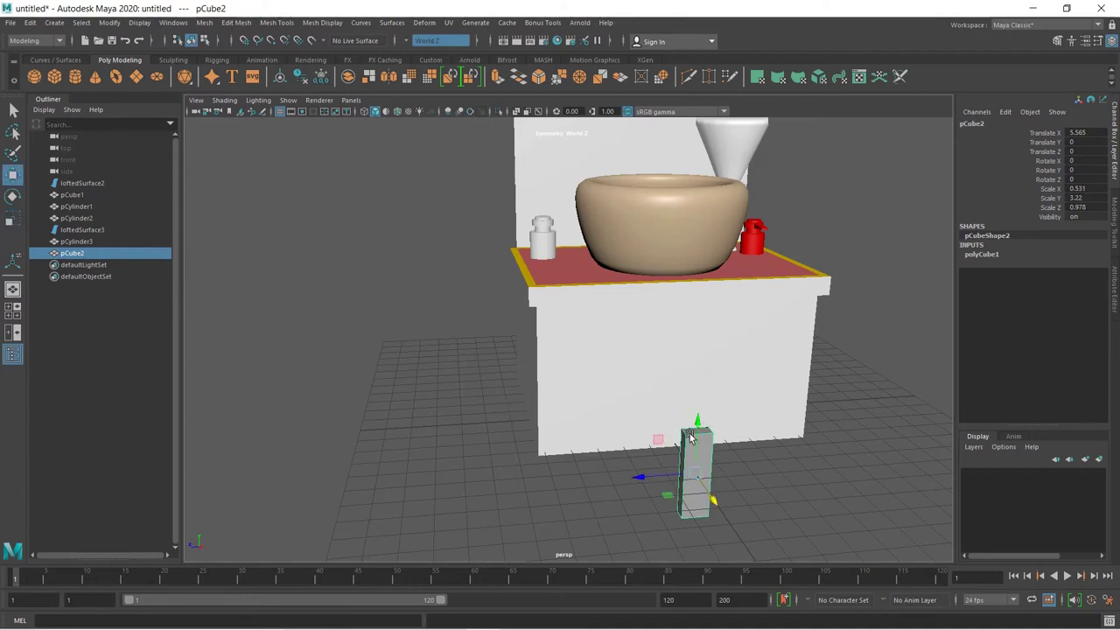
{"action": "left_click_drag", "start_coordinate": [693, 440], "coordinate": [704, 407]}
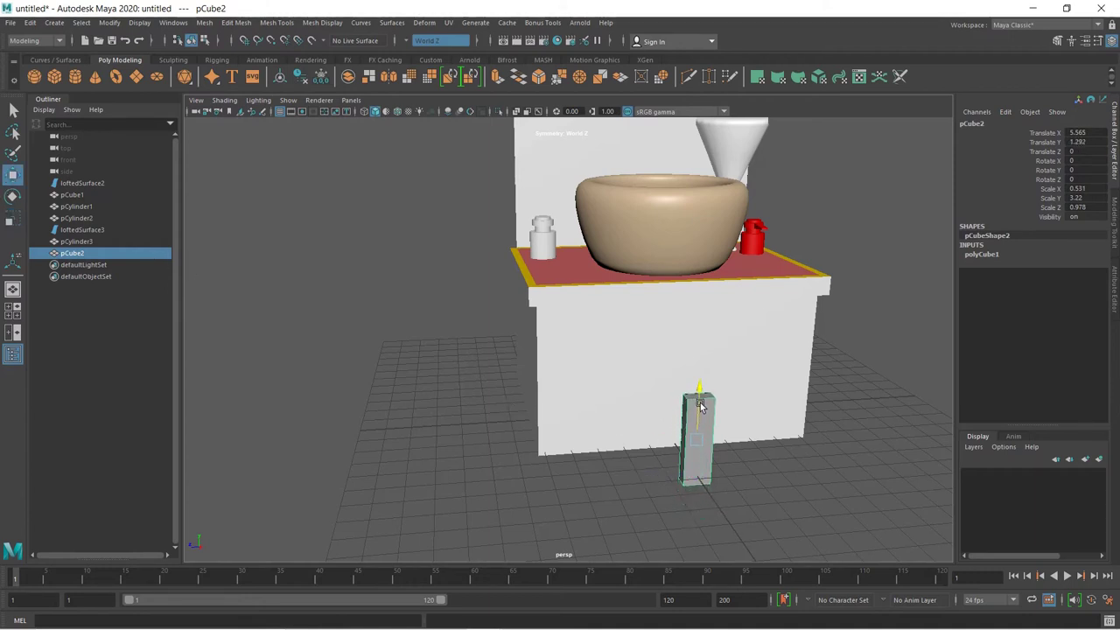
{"action": "right_click_drag", "start_coordinate": [704, 408], "coordinate": [706, 326]}
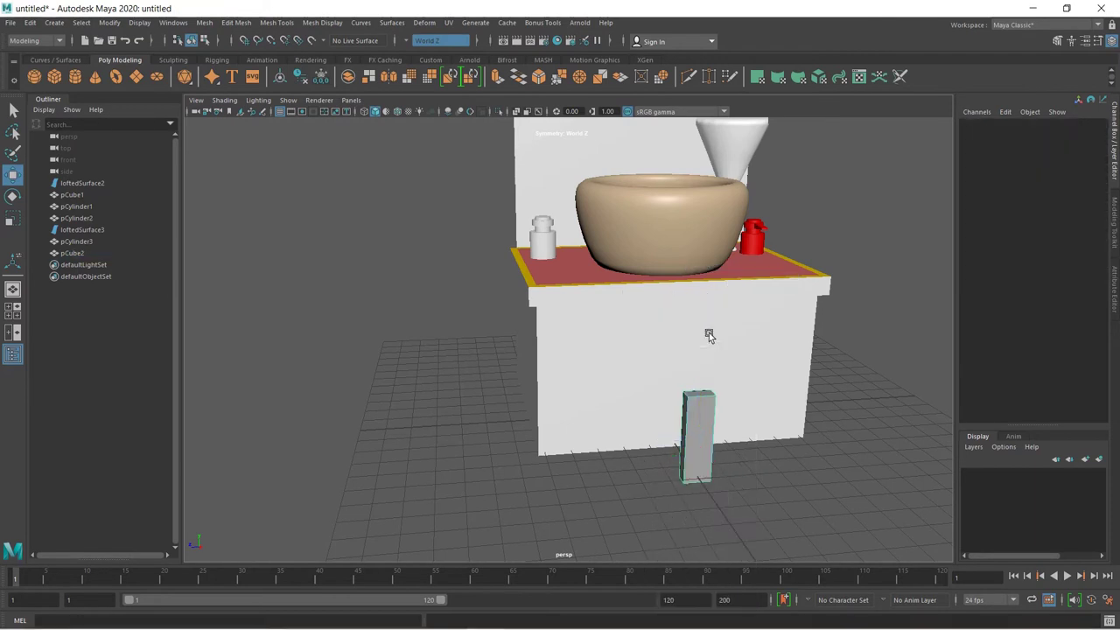
{"action": "left_click", "coordinate": [705, 393]}
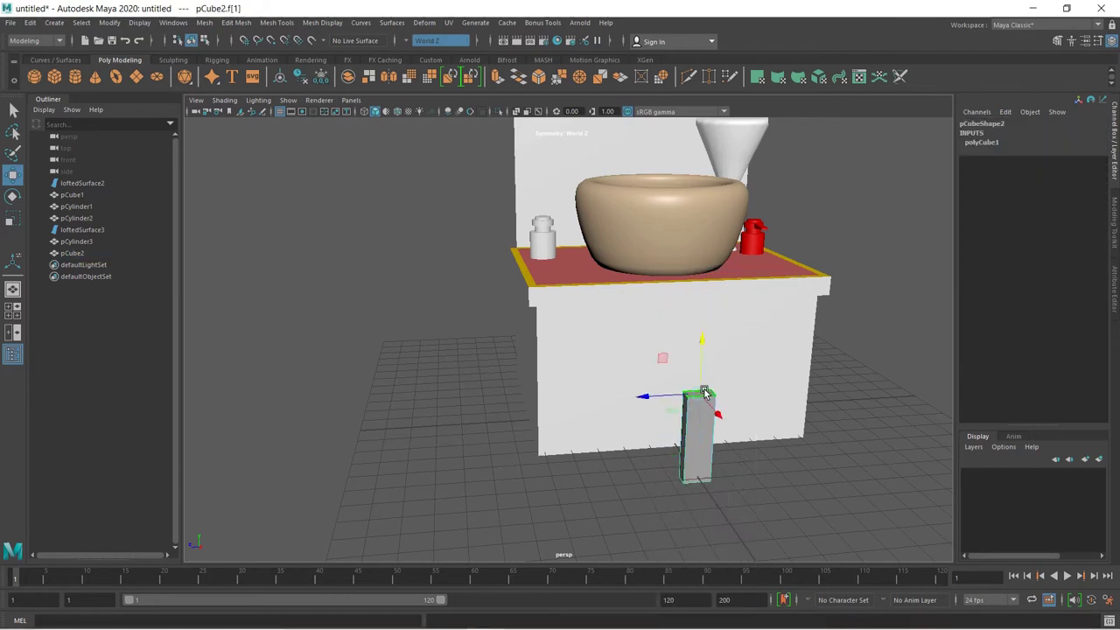
{"action": "left_click", "coordinate": [497, 77]}
Pull the top extrusion upward, then extrude a side face near the post's top.
{"action": "left_click_drag", "start_coordinate": [700, 362], "coordinate": [704, 347]}
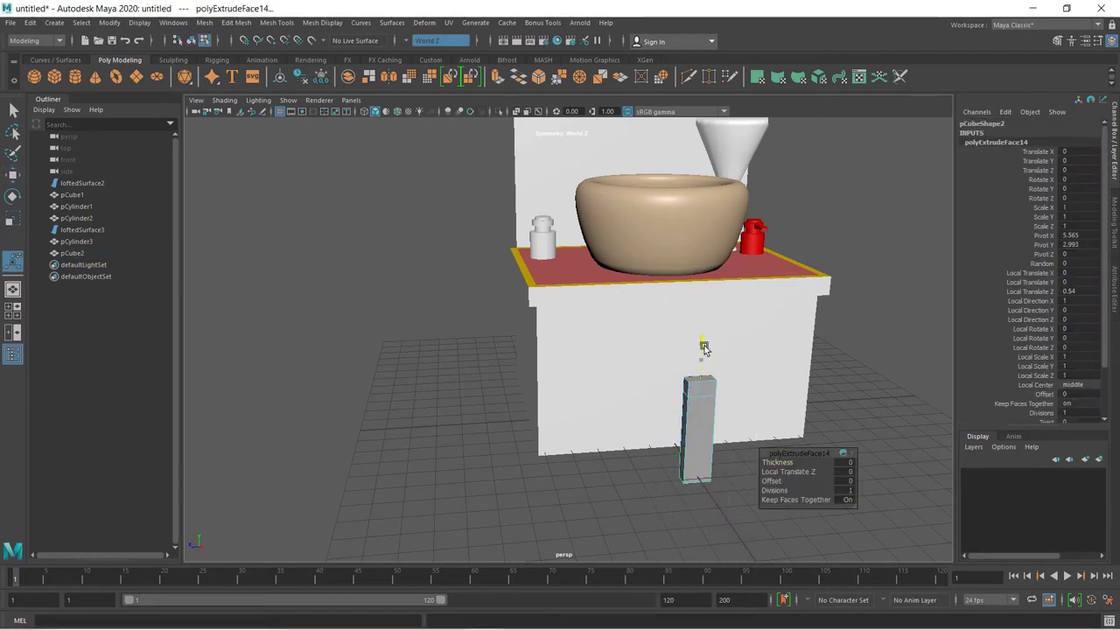
{"action": "left_click", "coordinate": [831, 419]}
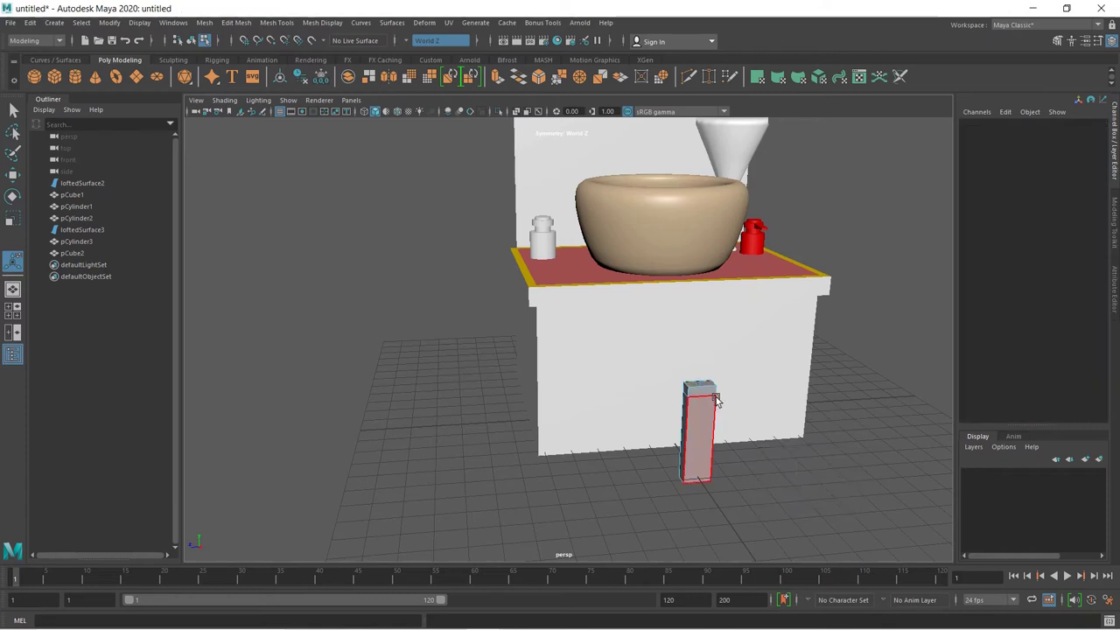
{"action": "left_click", "coordinate": [716, 400]}
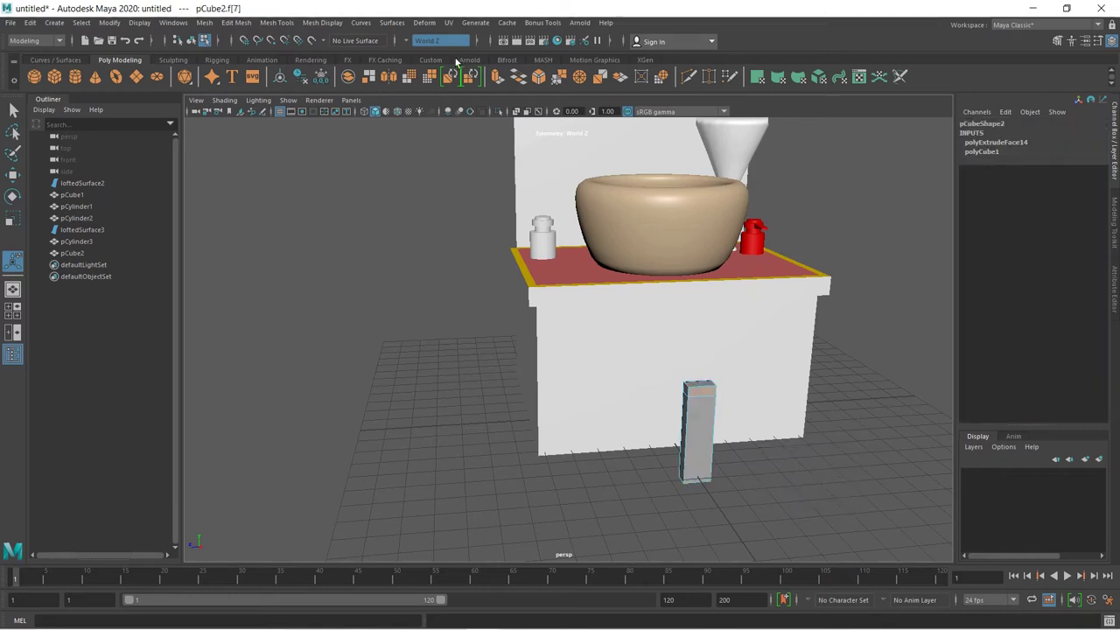
{"action": "left_click", "coordinate": [497, 77]}
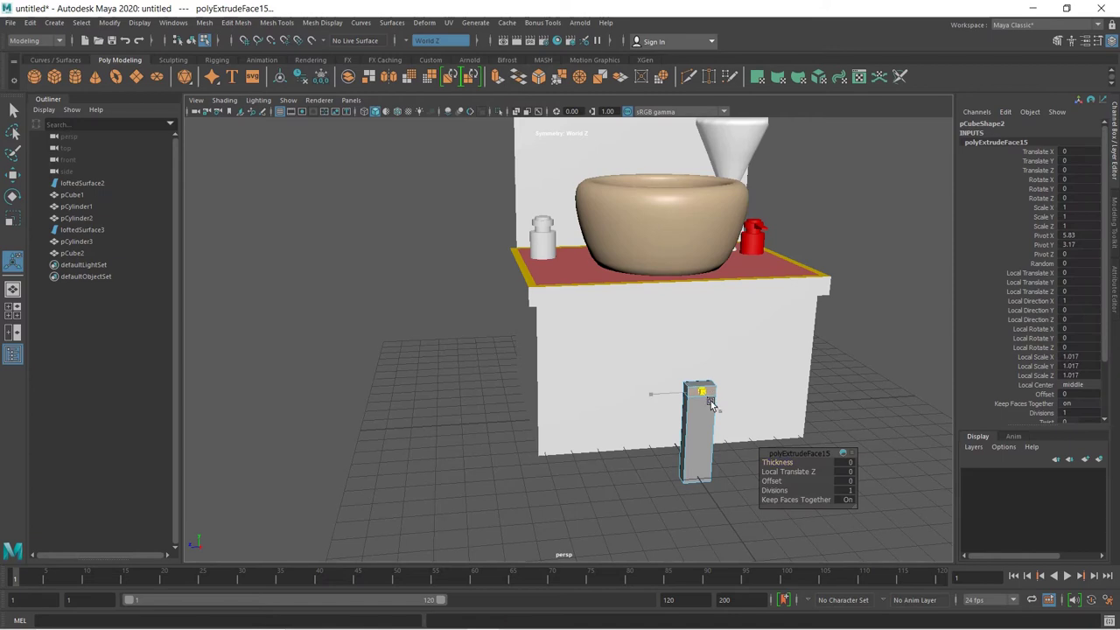
{"action": "left_click_drag", "start_coordinate": [710, 403], "coordinate": [726, 430]}
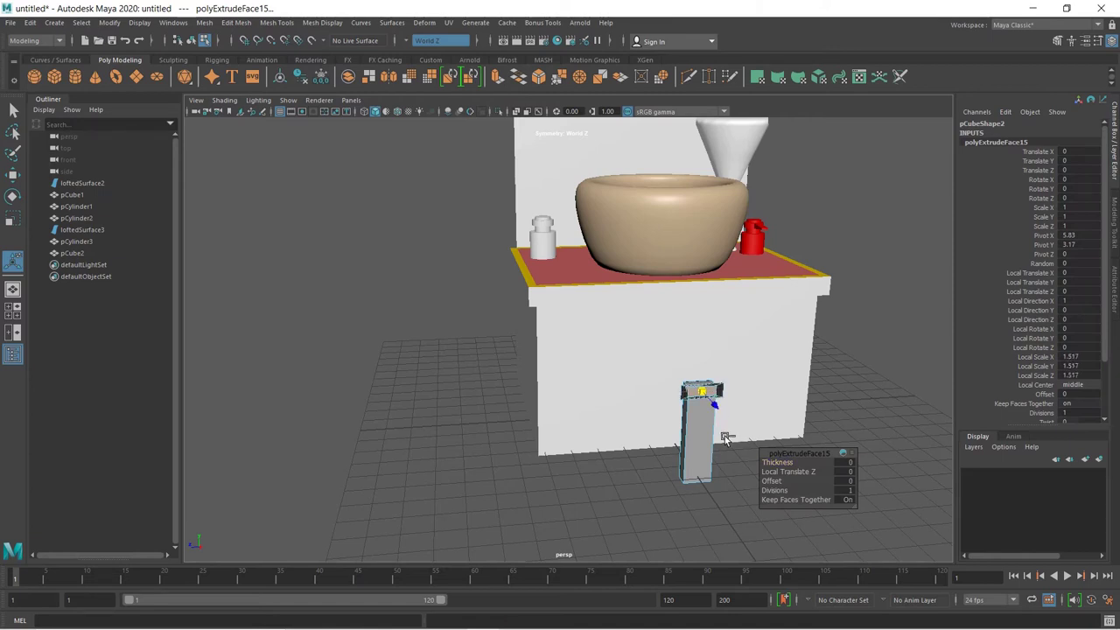
{"action": "key", "text": "ctrl+z"}
Pull the side extrusion out 2.524 into a horizontal arm and taper its end face.
{"action": "left_click_drag", "start_coordinate": [723, 451], "coordinate": [727, 499], "text": "alt"}
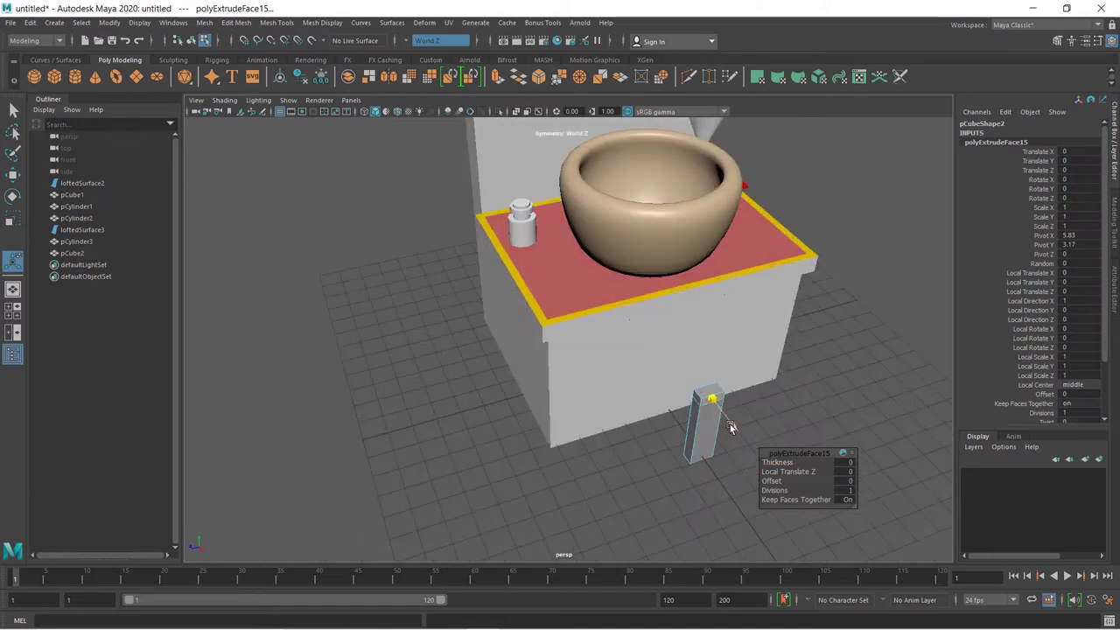
{"action": "mouse_move", "coordinate": [732, 425]}
{"action": "left_mouse_down"}
{"action": "mouse_move", "coordinate": [756, 480]}
{"action": "mouse_move", "coordinate": [612, 458]}
{"action": "left_mouse_up"}
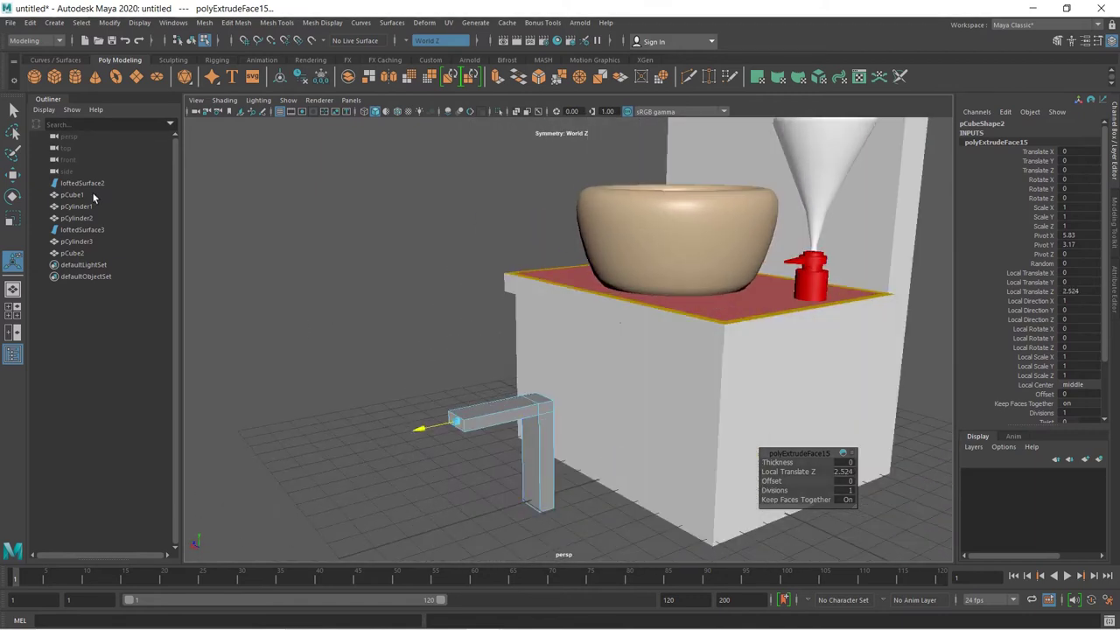
{"action": "left_click", "coordinate": [12, 219]}
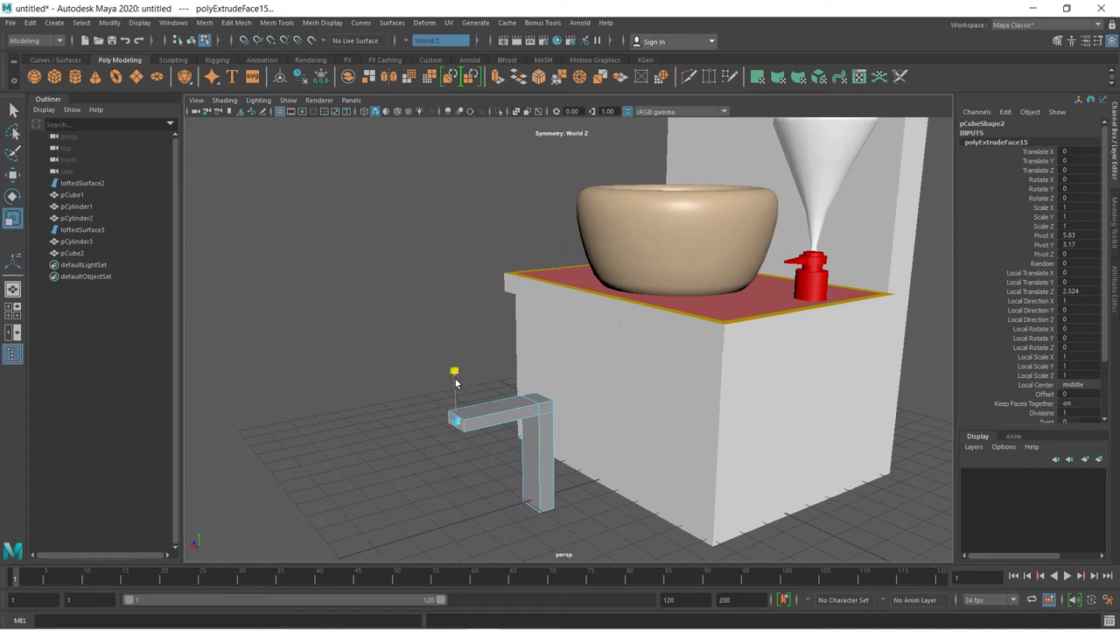
{"action": "left_click_drag", "start_coordinate": [454, 381], "coordinate": [437, 423]}
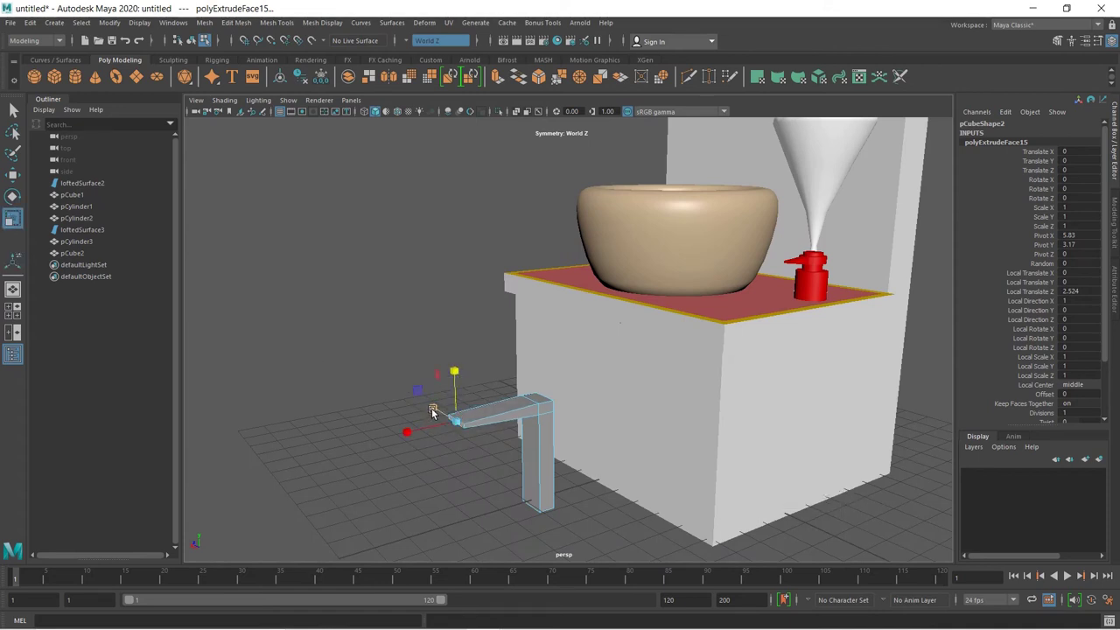
{"action": "left_click", "coordinate": [488, 516]}
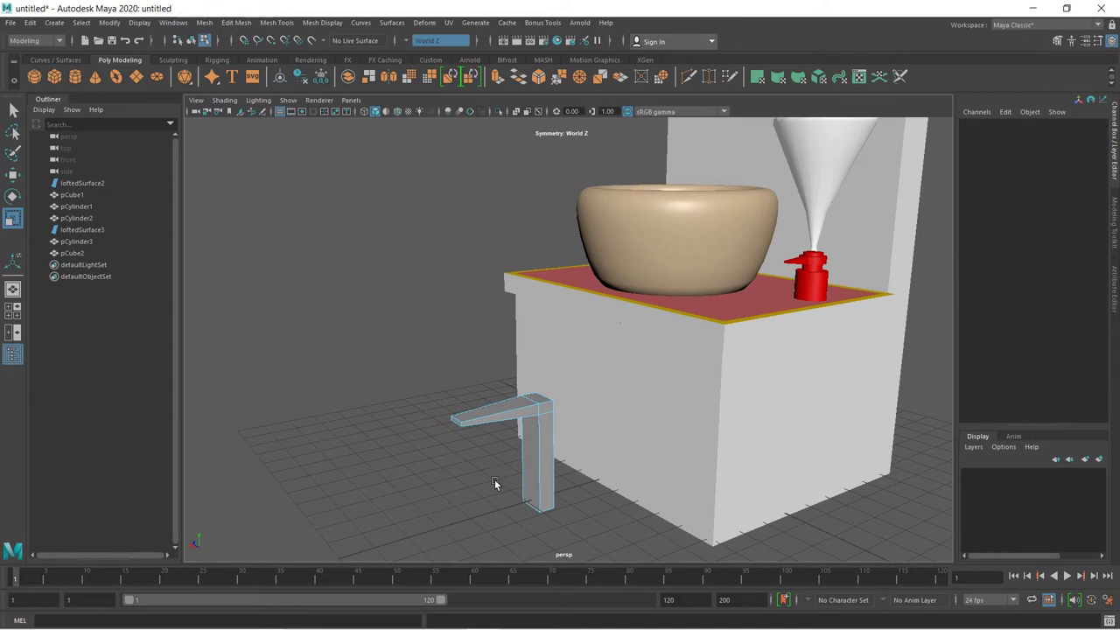
{"action": "mouse_move", "coordinate": [494, 479]}
{"action": "left_mouse_down", "text": "alt"}
{"action": "mouse_move", "coordinate": [565, 504]}
{"action": "mouse_move", "coordinate": [696, 504]}
{"action": "mouse_move", "coordinate": [673, 458]}
{"action": "left_mouse_up", "text": "alt"}
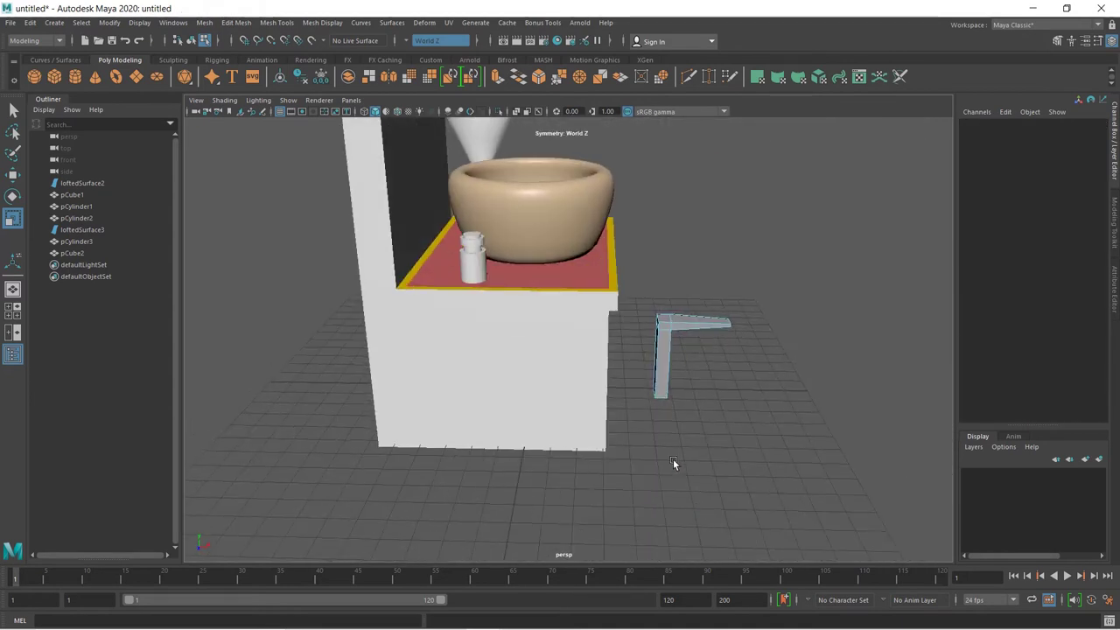
Raise the tap to Y 9.963 and move it behind the basin.
{"action": "right_click_drag", "start_coordinate": [672, 339], "coordinate": [726, 285]}
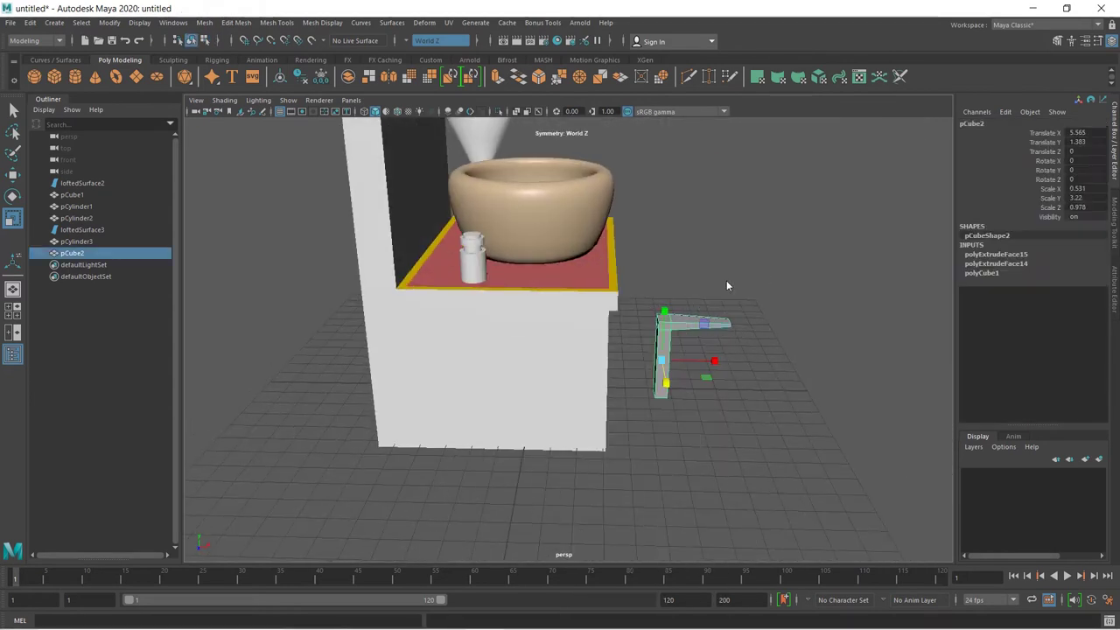
{"action": "key", "text": "w"}
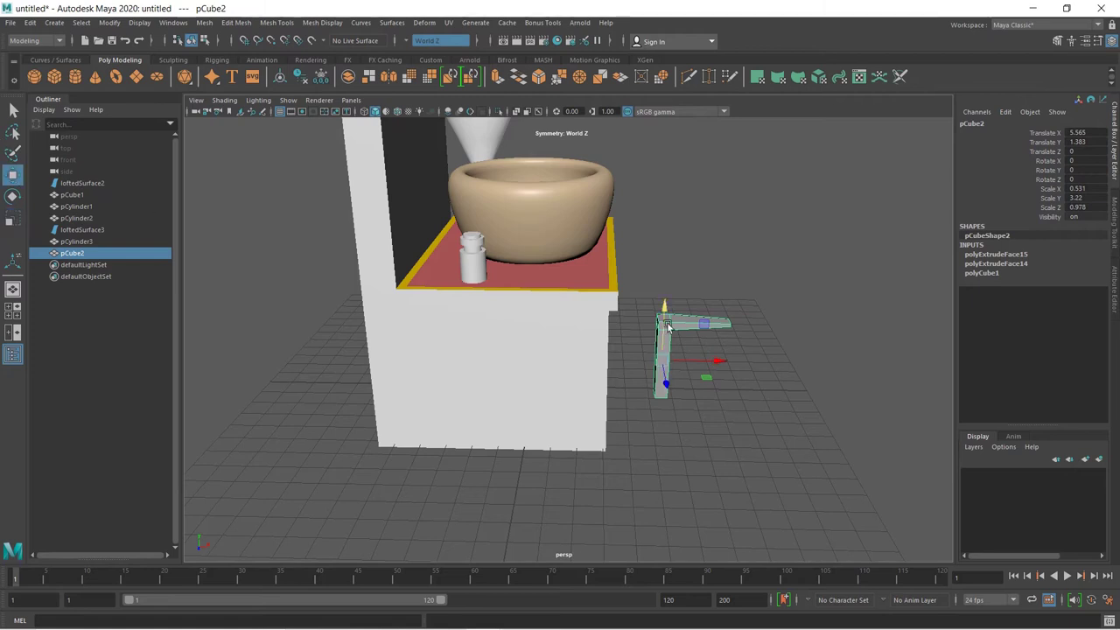
{"action": "mouse_move", "coordinate": [667, 308]}
{"action": "left_mouse_down"}
{"action": "mouse_move", "coordinate": [678, 264]}
{"action": "mouse_move", "coordinate": [675, 153]}
{"action": "left_mouse_up"}
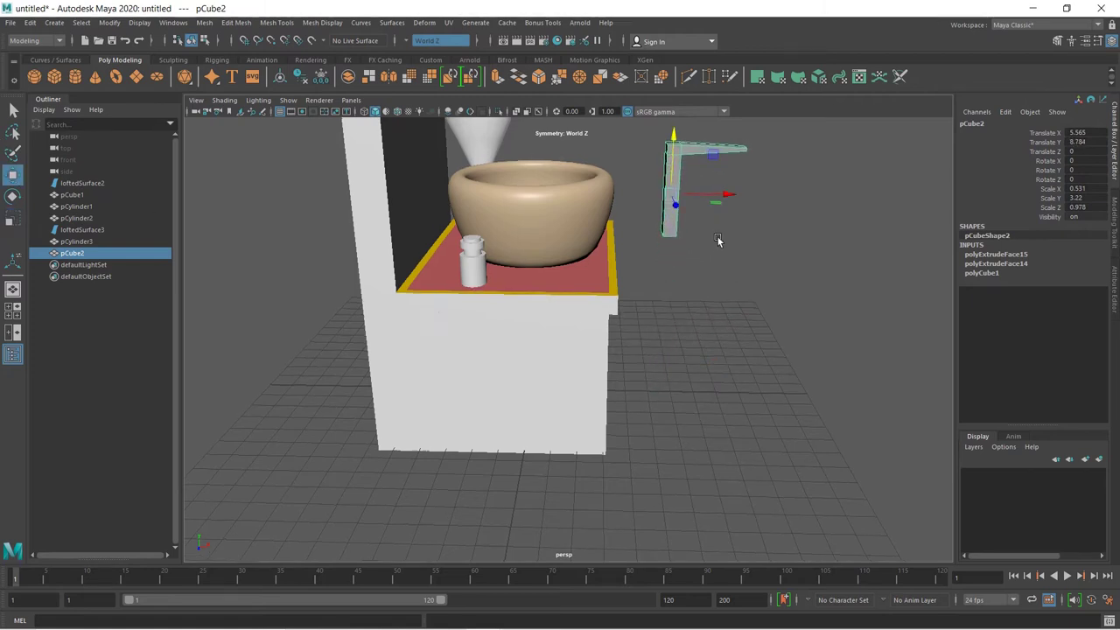
{"action": "left_click_drag", "start_coordinate": [720, 242], "coordinate": [702, 373], "text": "alt"}
{"action": "mouse_move", "coordinate": [713, 323]}
{"action": "left_mouse_down"}
{"action": "mouse_move", "coordinate": [491, 321]}
{"action": "mouse_move", "coordinate": [422, 287]}
{"action": "mouse_move", "coordinate": [428, 257]}
{"action": "mouse_move", "coordinate": [456, 333]}
{"action": "left_mouse_up"}
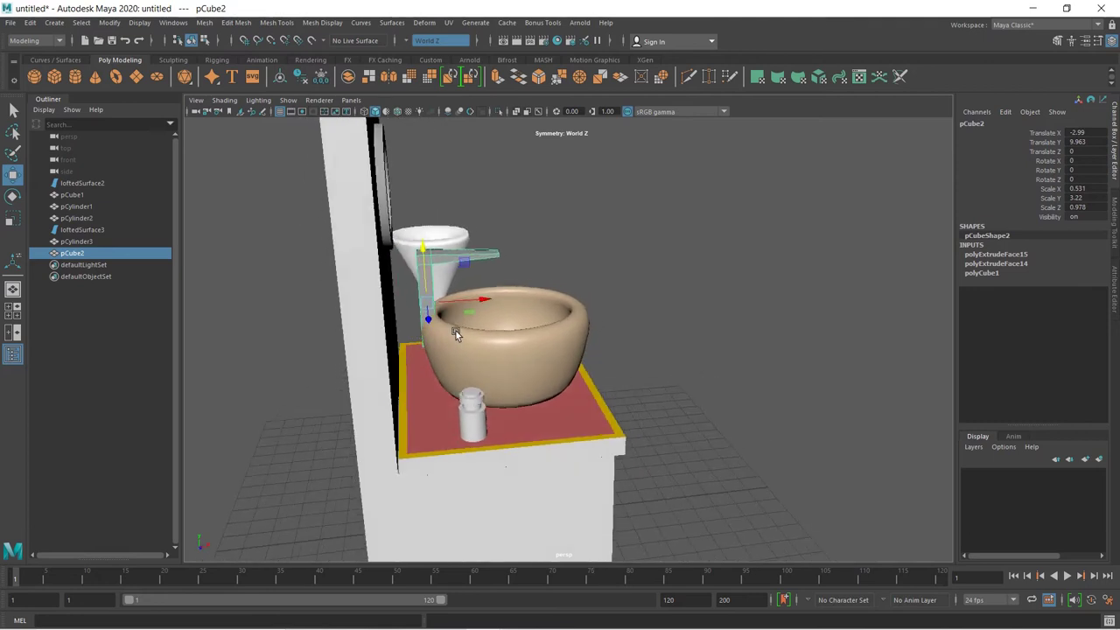
Show the faucet as a smoothed preview and nudge it to Translate X -2.944.
{"action": "key", "text": "2"}
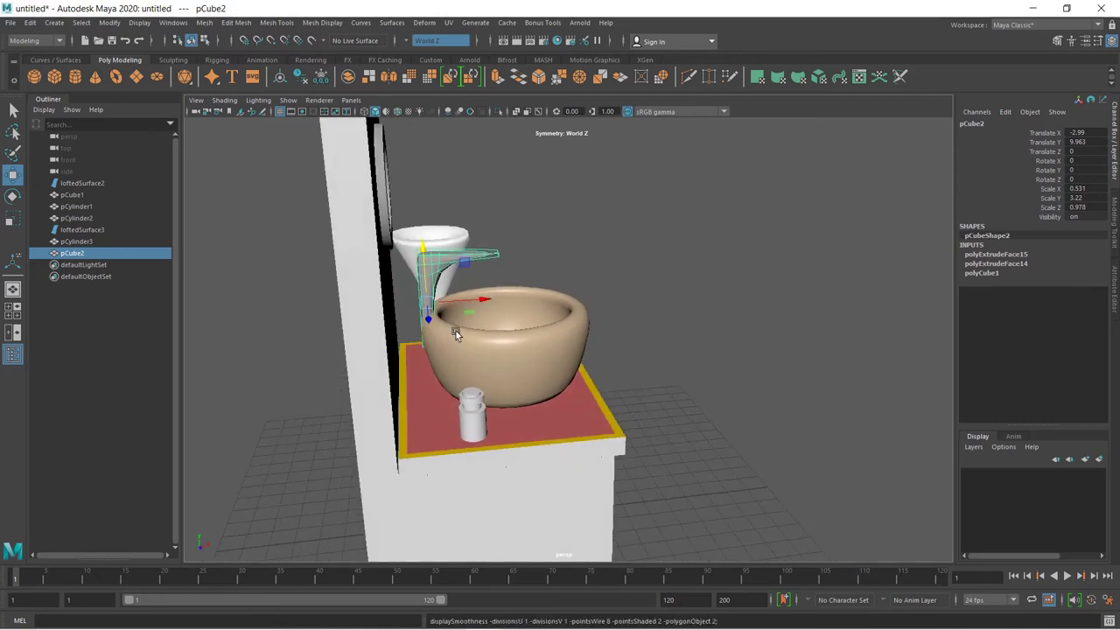
{"action": "left_click_drag", "start_coordinate": [455, 300], "coordinate": [464, 301]}
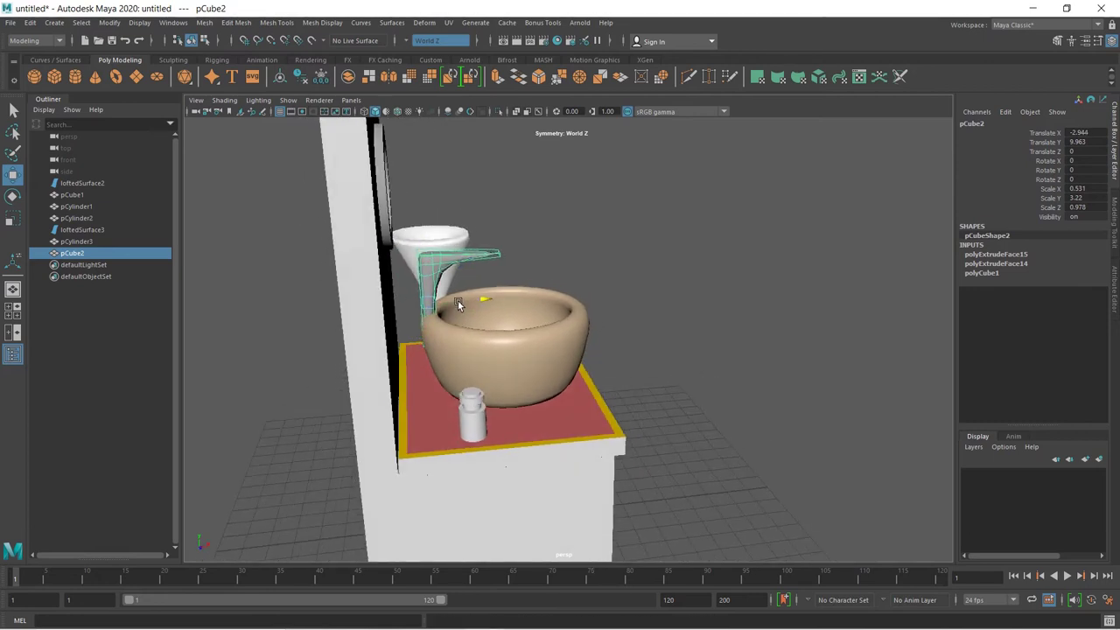
{"action": "left_click", "coordinate": [670, 378]}
{"action": "left_click_drag", "start_coordinate": [666, 377], "coordinate": [558, 389], "text": "alt"}
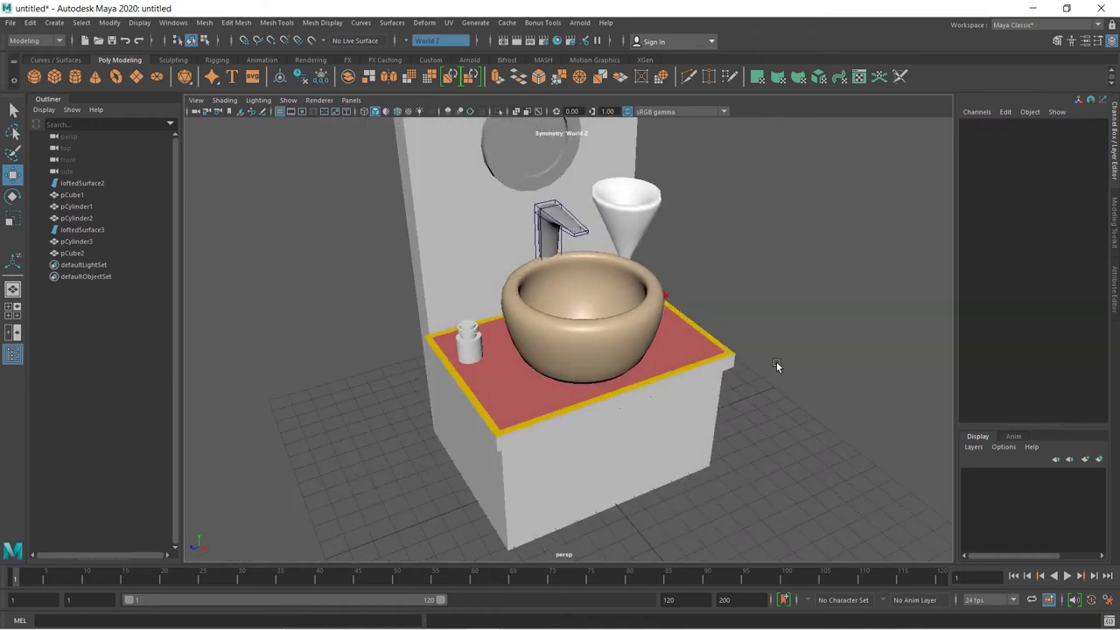
Try smooth preview levels 2 and 3 on the cabinet, then return it to blocky form.
{"action": "scroll", "coordinate": [521, 271], "scroll_direction": "up", "scroll_amount": 2}
{"action": "left_click", "coordinate": [571, 225]}
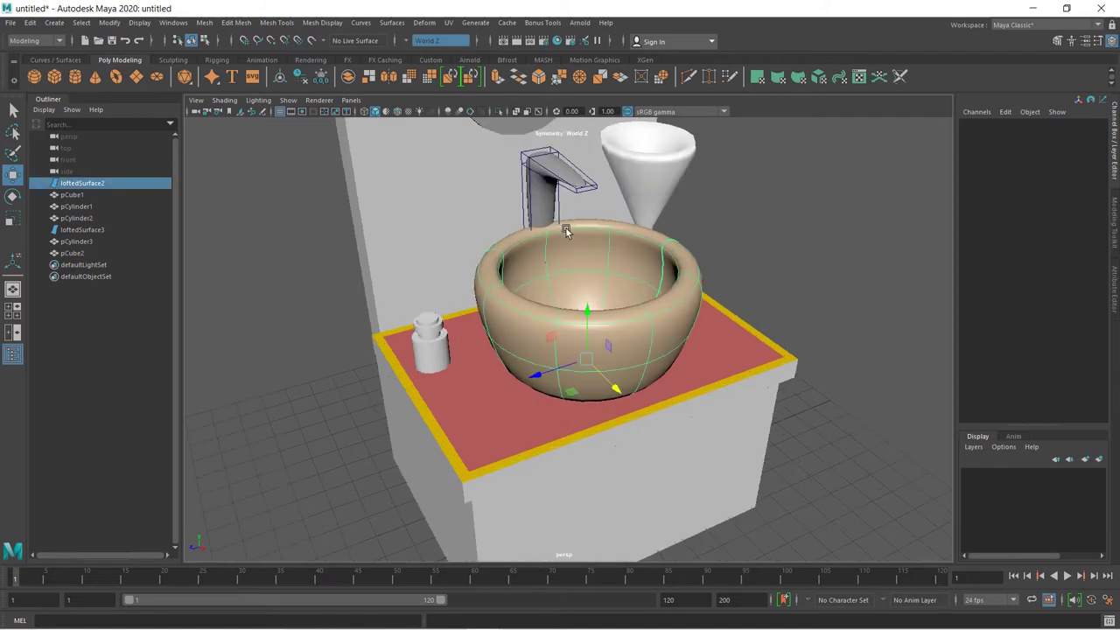
{"action": "left_click", "coordinate": [744, 281]}
{"action": "left_click", "coordinate": [761, 385]}
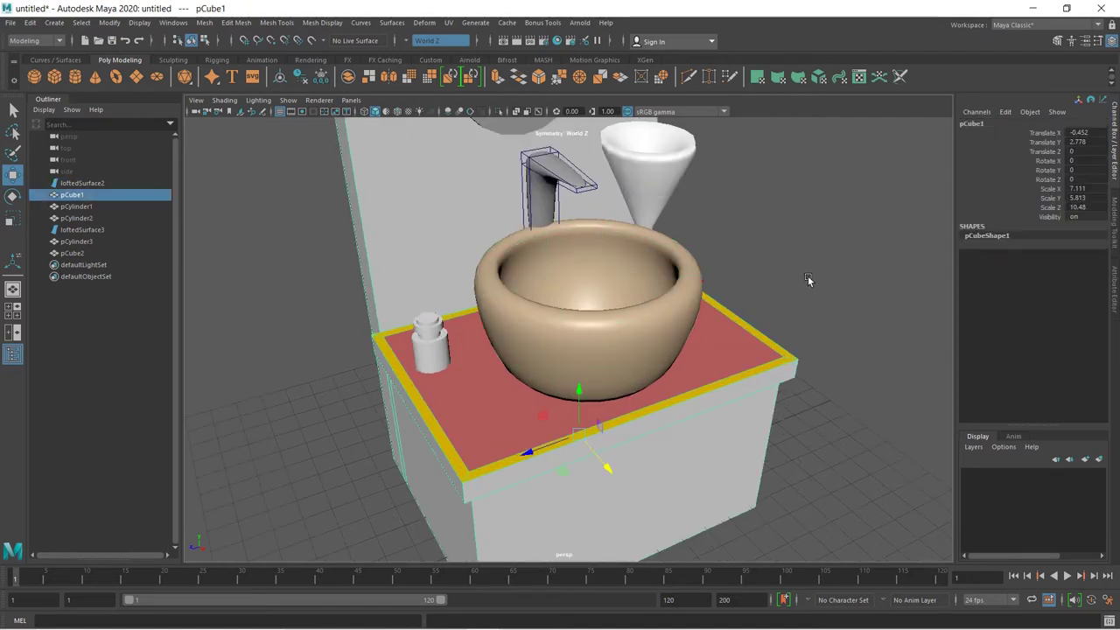
{"action": "mouse_move", "coordinate": [811, 279]}
{"action": "left_mouse_down", "text": "alt"}
{"action": "mouse_move", "coordinate": [832, 408]}
{"action": "mouse_move", "coordinate": [754, 371]}
{"action": "left_mouse_up", "text": "alt"}
{"action": "scroll", "coordinate": [673, 357], "scroll_direction": "up", "scroll_amount": 4}
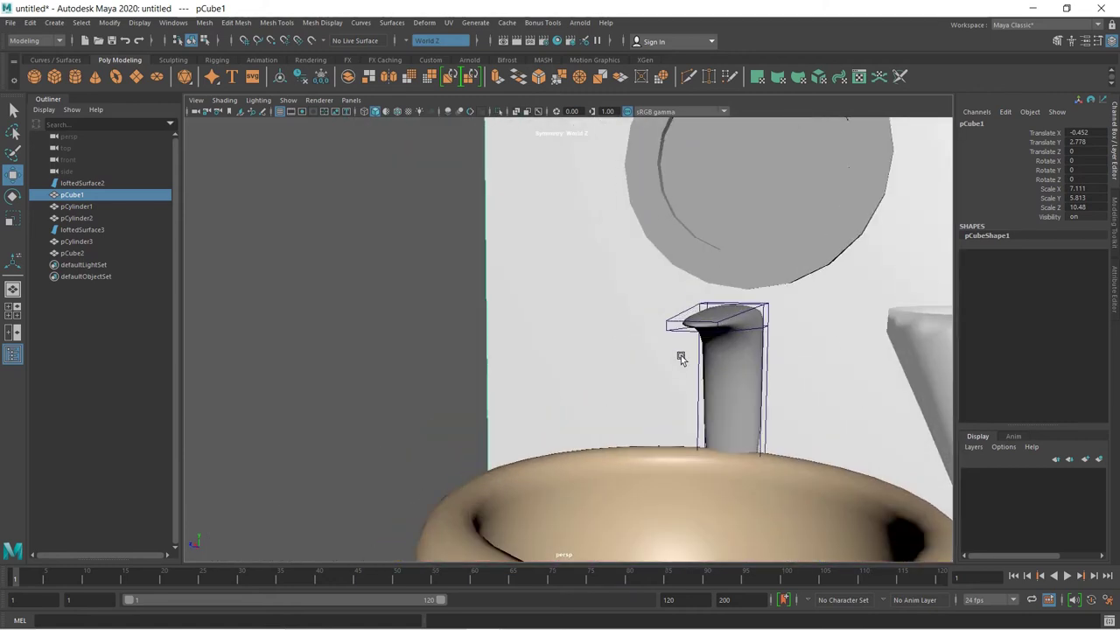
{"action": "key", "text": "2"}
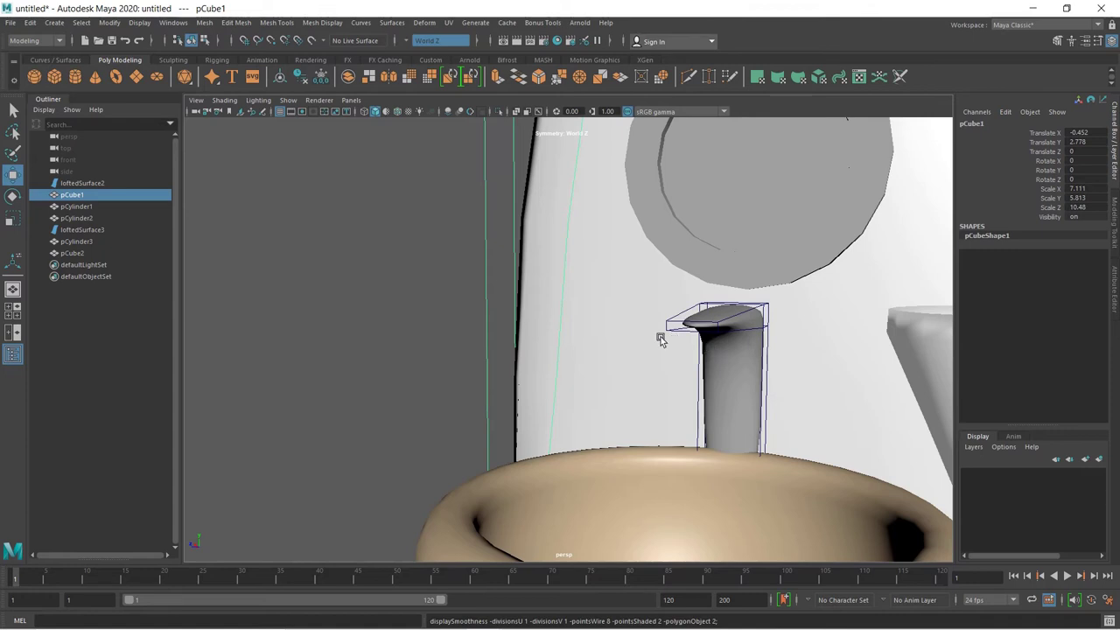
{"action": "key", "text": "3"}
{"action": "key", "text": "2"}
{"action": "key", "text": "1"}
Return the faucet to blocky form and select the faces along its top in Face mode.
{"action": "left_click", "coordinate": [707, 345]}
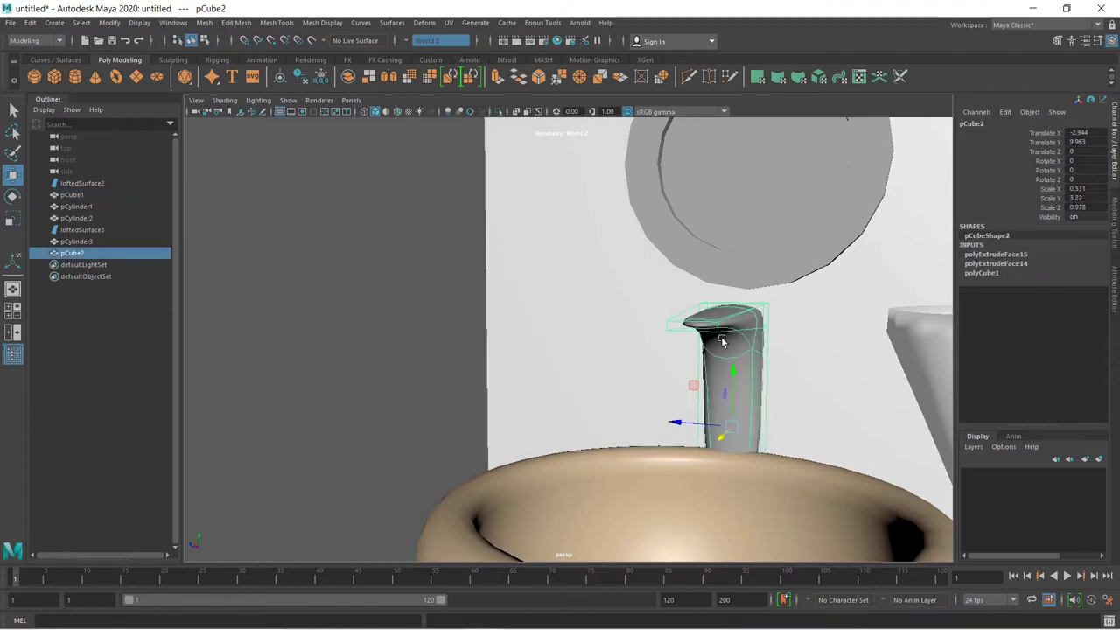
{"action": "key", "text": "1"}
{"action": "left_click_drag", "start_coordinate": [705, 345], "coordinate": [718, 355], "text": "alt"}
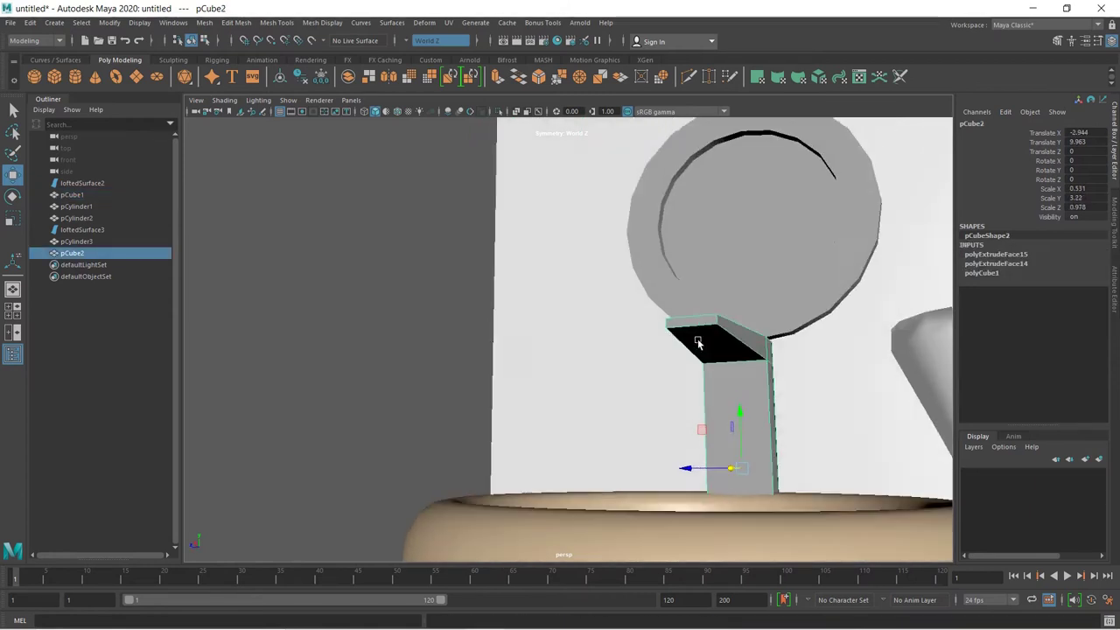
{"action": "key", "text": "F11"}
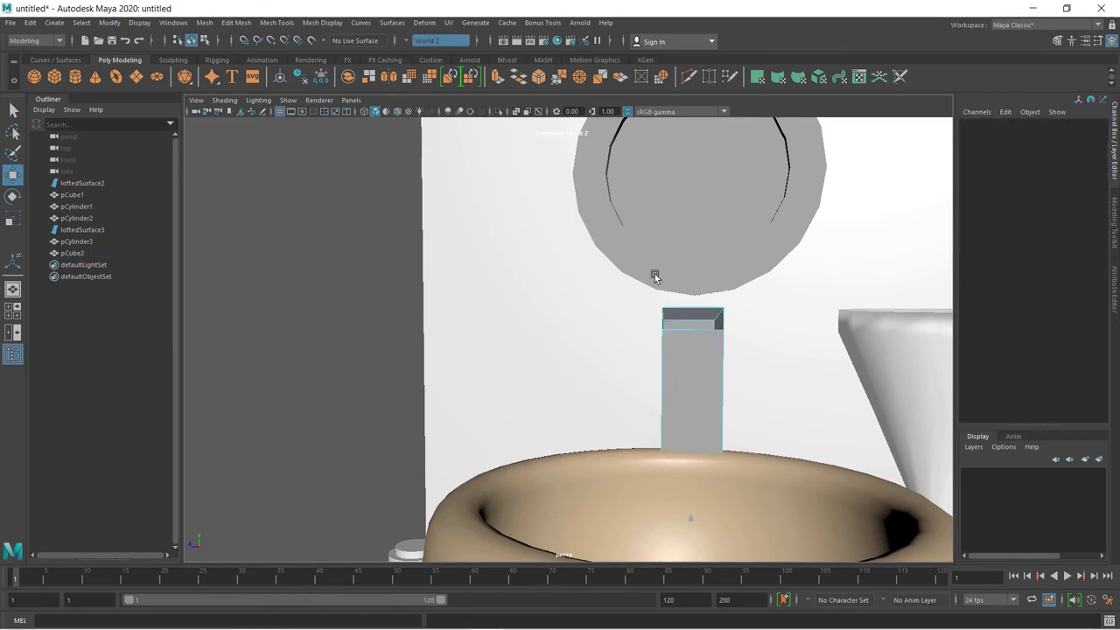
{"action": "mouse_move", "coordinate": [761, 330]}
{"action": "left_mouse_down", "text": "alt"}
{"action": "mouse_move", "coordinate": [687, 338]}
{"action": "mouse_move", "coordinate": [688, 320]}
{"action": "mouse_move", "coordinate": [628, 282]}
{"action": "left_mouse_up", "text": "alt"}
{"action": "left_click", "coordinate": [687, 306]}
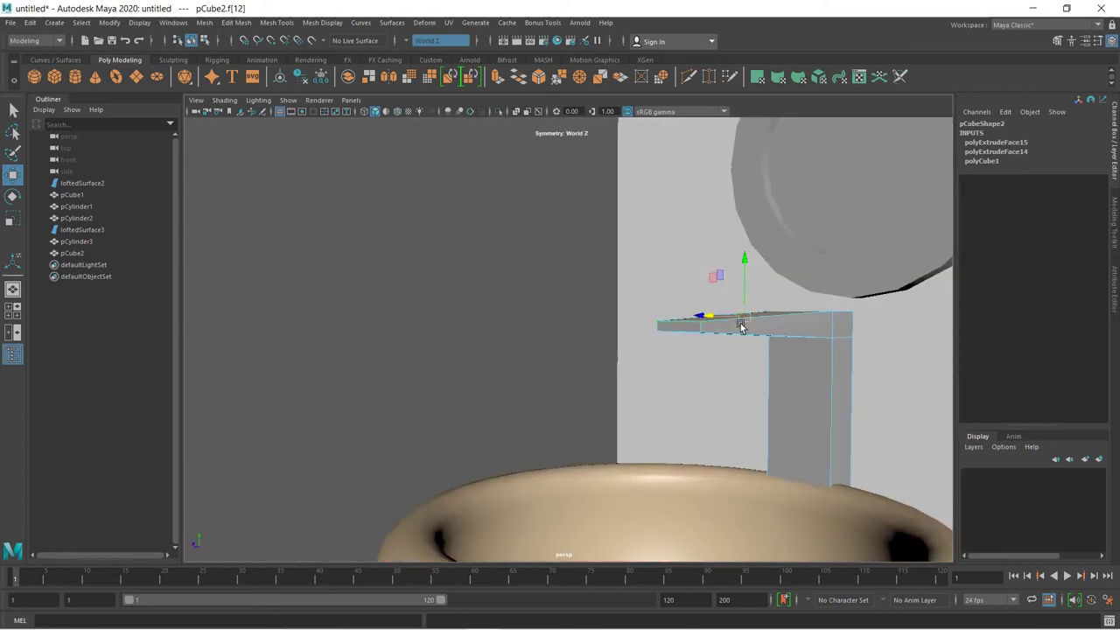
{"action": "key", "text": "greater"}
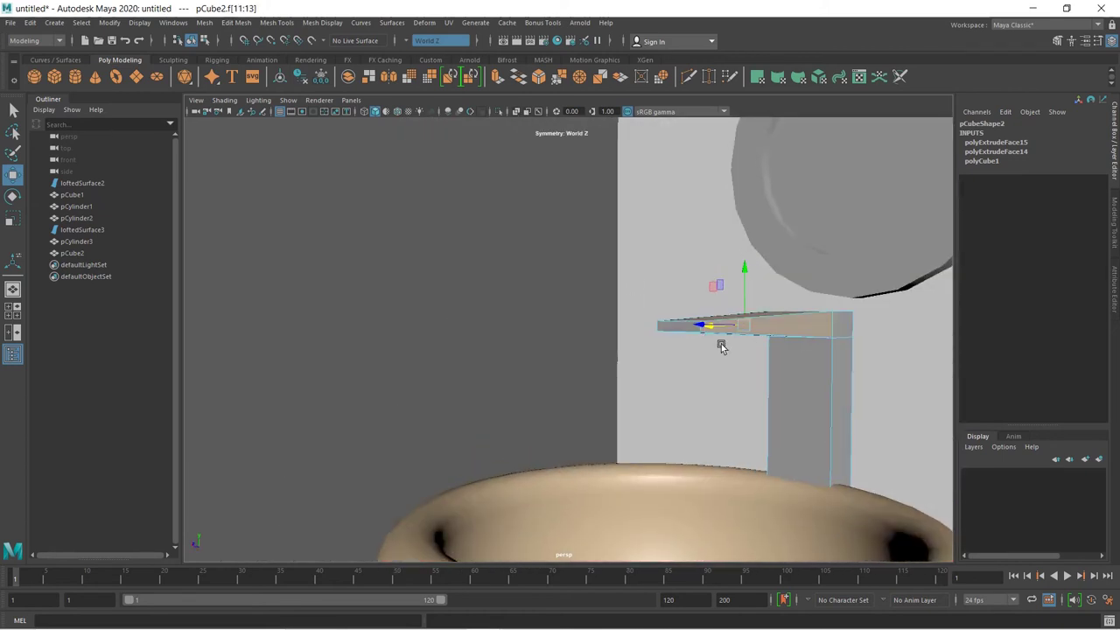
{"action": "mouse_move", "coordinate": [719, 343]}
{"action": "left_mouse_down", "text": "alt"}
{"action": "mouse_move", "coordinate": [729, 322]}
{"action": "mouse_move", "coordinate": [800, 328]}
{"action": "left_mouse_up", "text": "alt"}
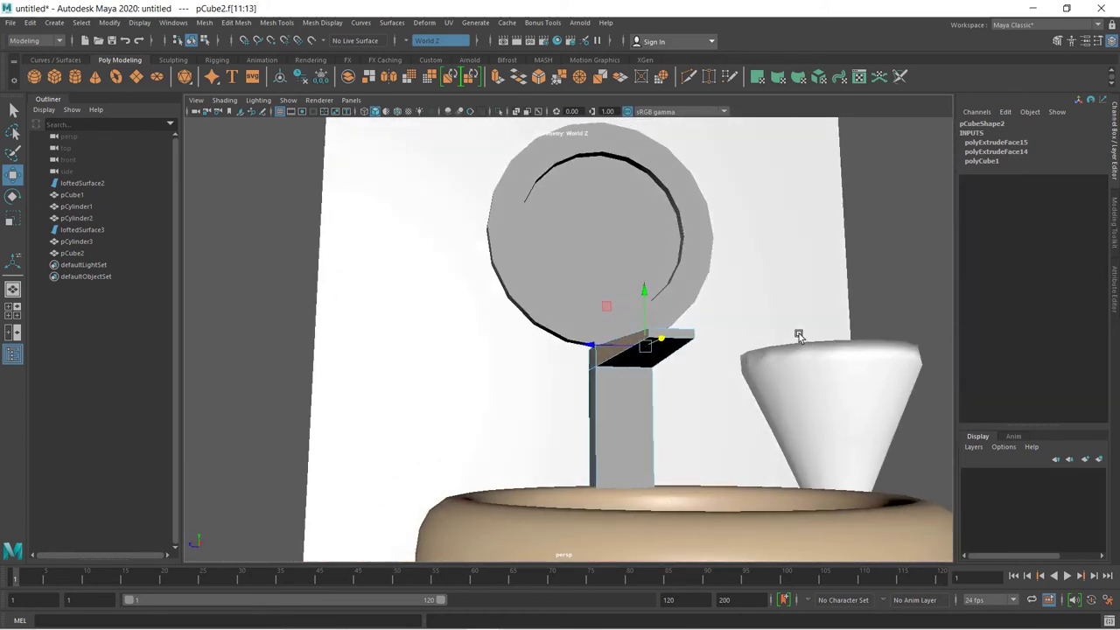
{"action": "key", "text": "greater"}
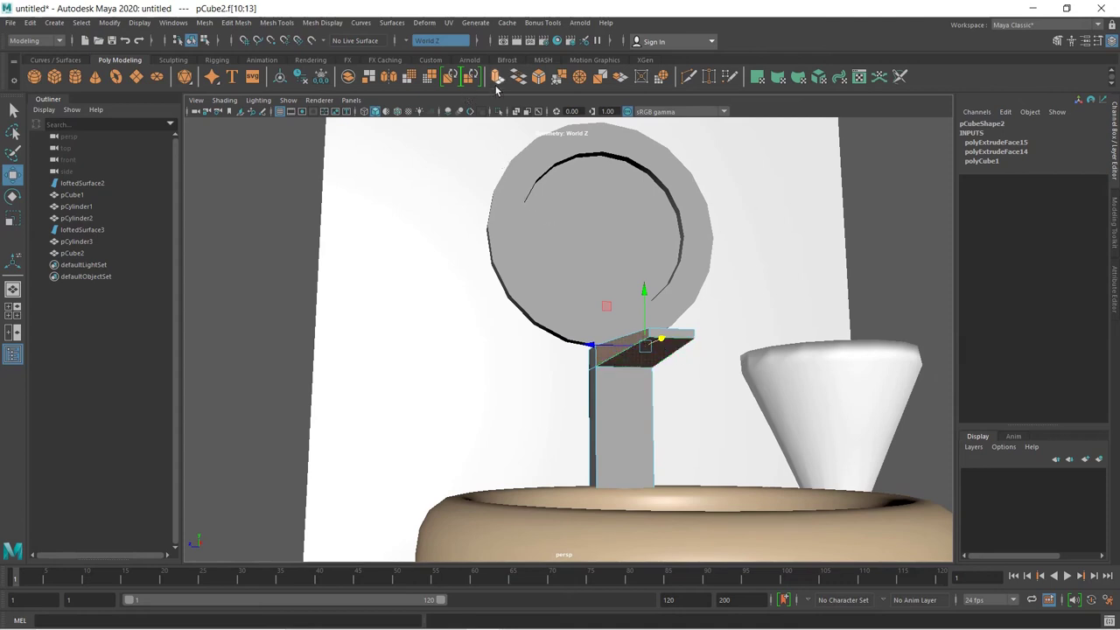
Extrude the selected spout faces with a thickness of -0.1.
{"action": "key", "text": "ctrl+e"}
{"action": "mouse_move", "coordinate": [553, 240]}
{"action": "left_mouse_down", "text": "alt"}
{"action": "mouse_move", "coordinate": [552, 280]}
{"action": "mouse_move", "coordinate": [724, 446]}
{"action": "left_mouse_up", "text": "alt"}
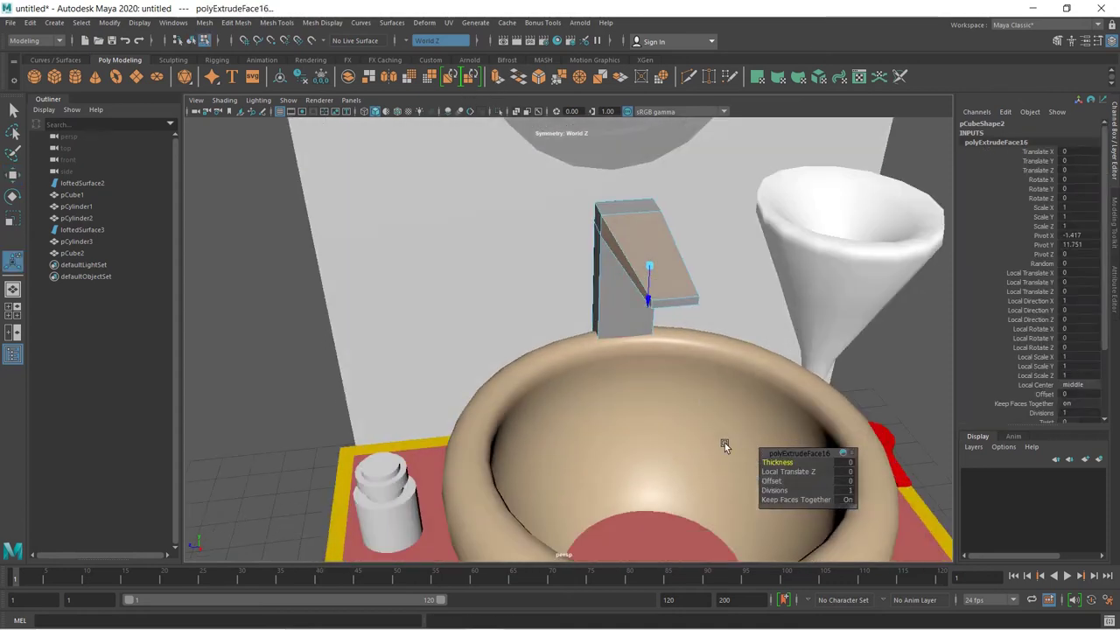
{"action": "left_click_drag", "start_coordinate": [792, 465], "coordinate": [793, 465]}
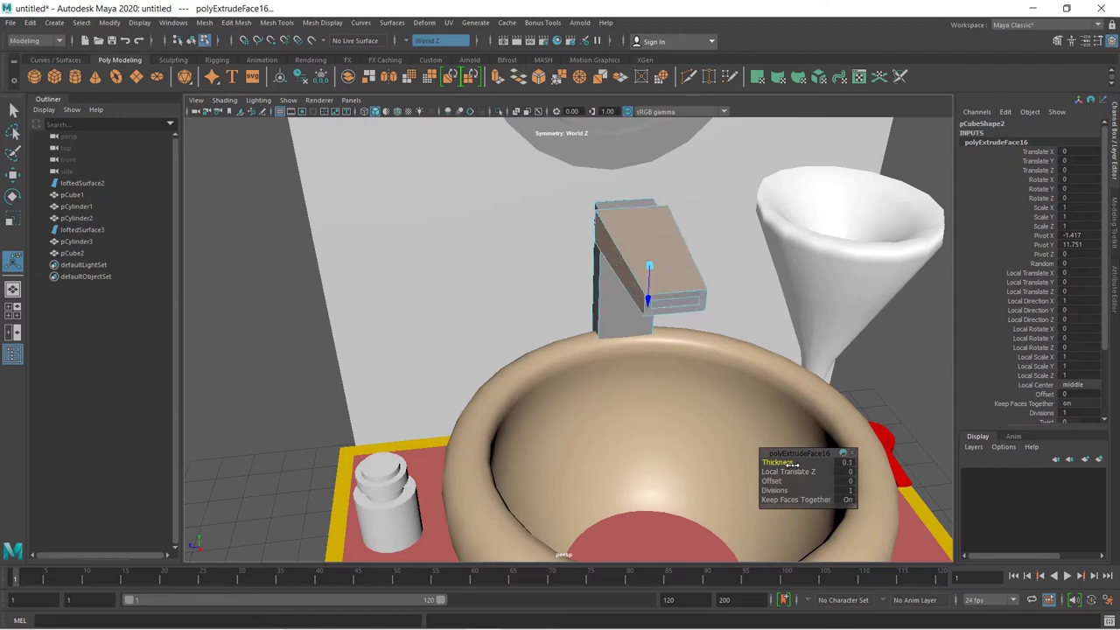
{"action": "left_click", "coordinate": [918, 382]}
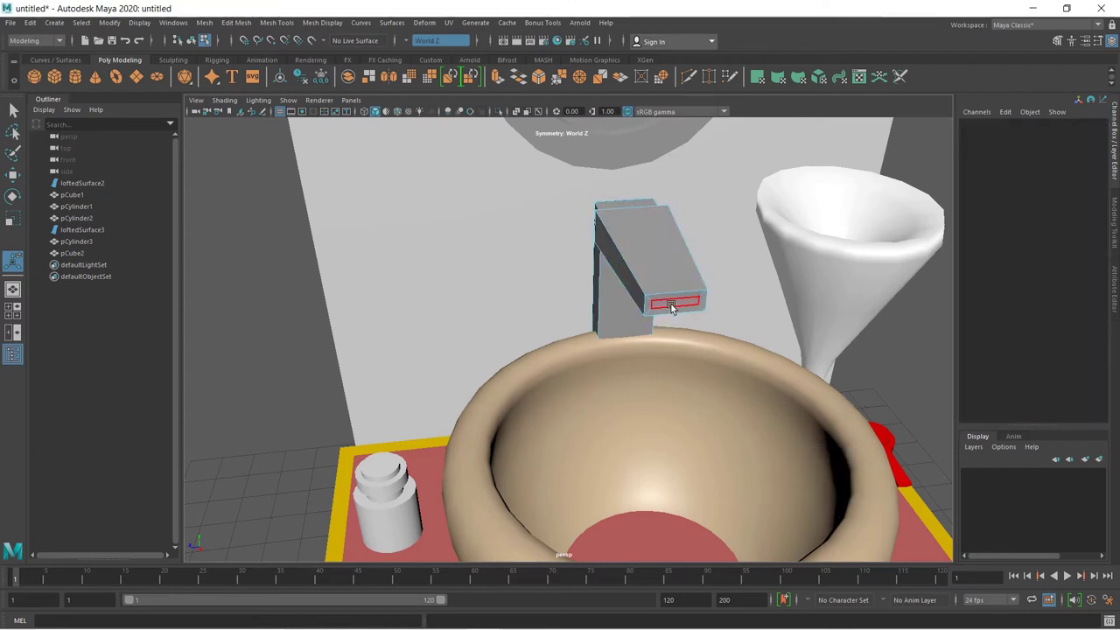
Extrude the spout's end face inward by 0.782 to hollow the outlet, then reselect the faucet.
{"action": "left_click", "coordinate": [671, 306]}
{"action": "left_click", "coordinate": [496, 77]}
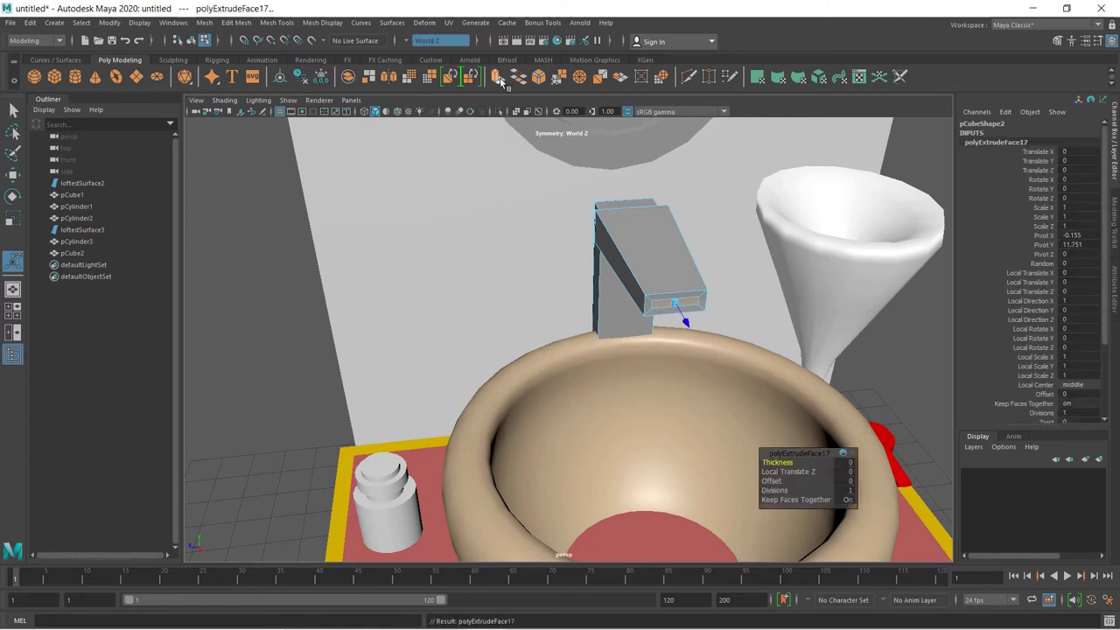
{"action": "left_click_drag", "start_coordinate": [680, 315], "coordinate": [671, 291]}
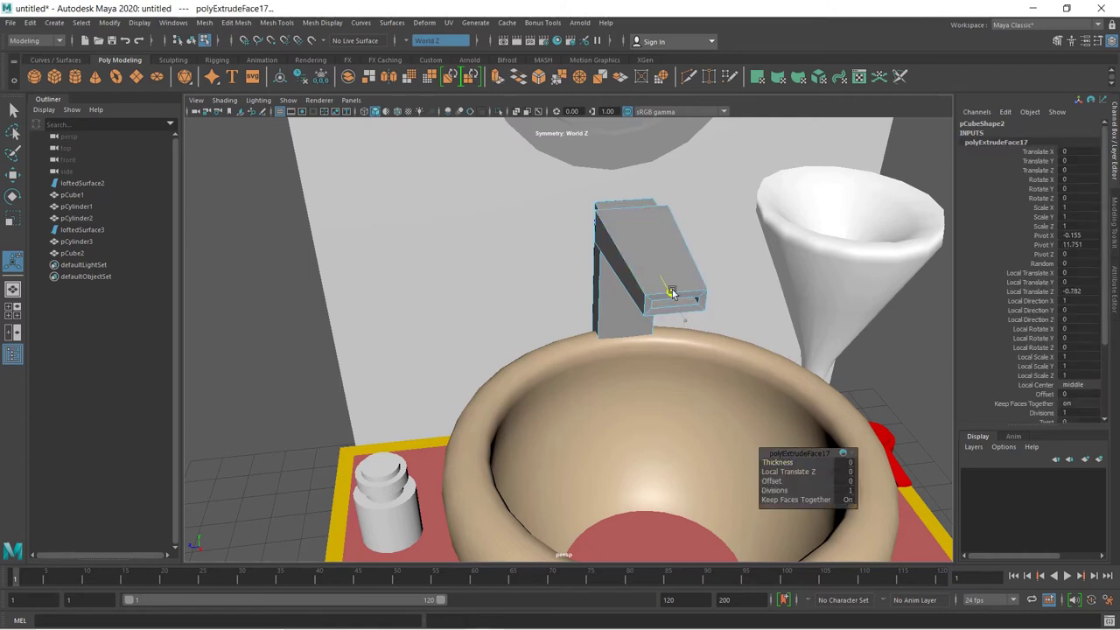
{"action": "left_click", "coordinate": [896, 353]}
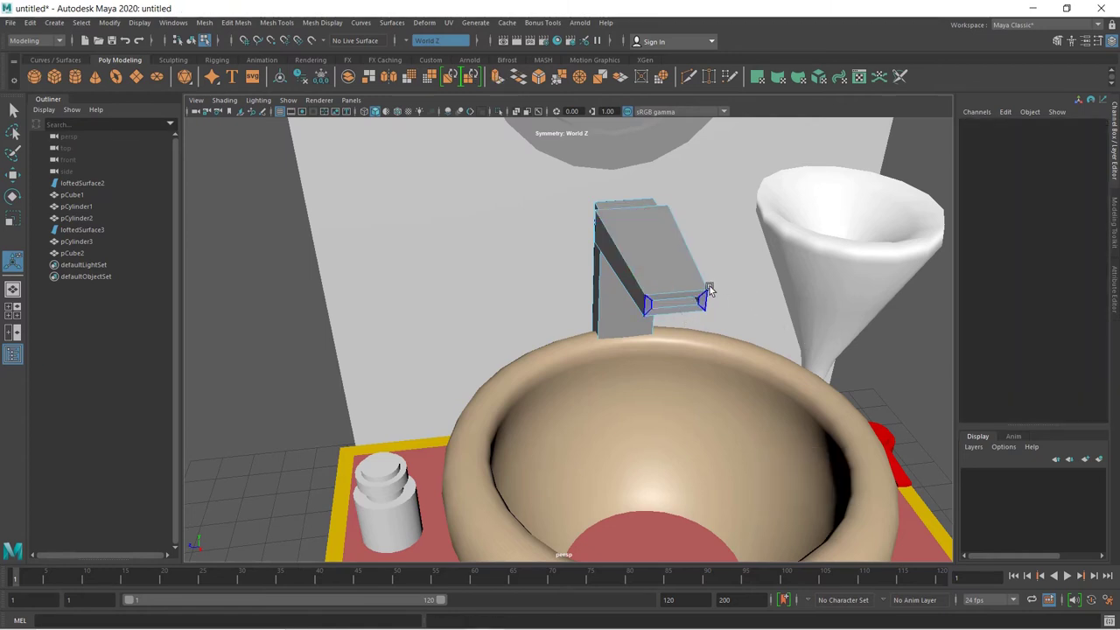
{"action": "right_click_drag", "start_coordinate": [662, 276], "coordinate": [700, 264]}
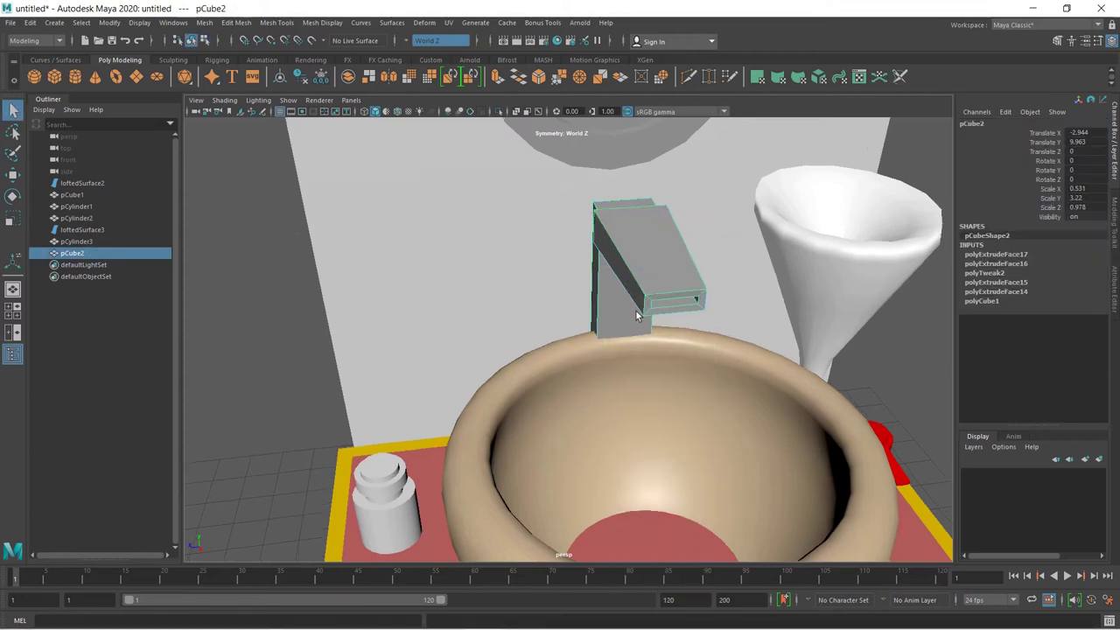
{"action": "mouse_move", "coordinate": [700, 264]}
{"action": "left_mouse_down", "text": "alt"}
{"action": "mouse_move", "coordinate": [688, 300]}
{"action": "mouse_move", "coordinate": [710, 300]}
{"action": "left_mouse_up", "text": "alt"}
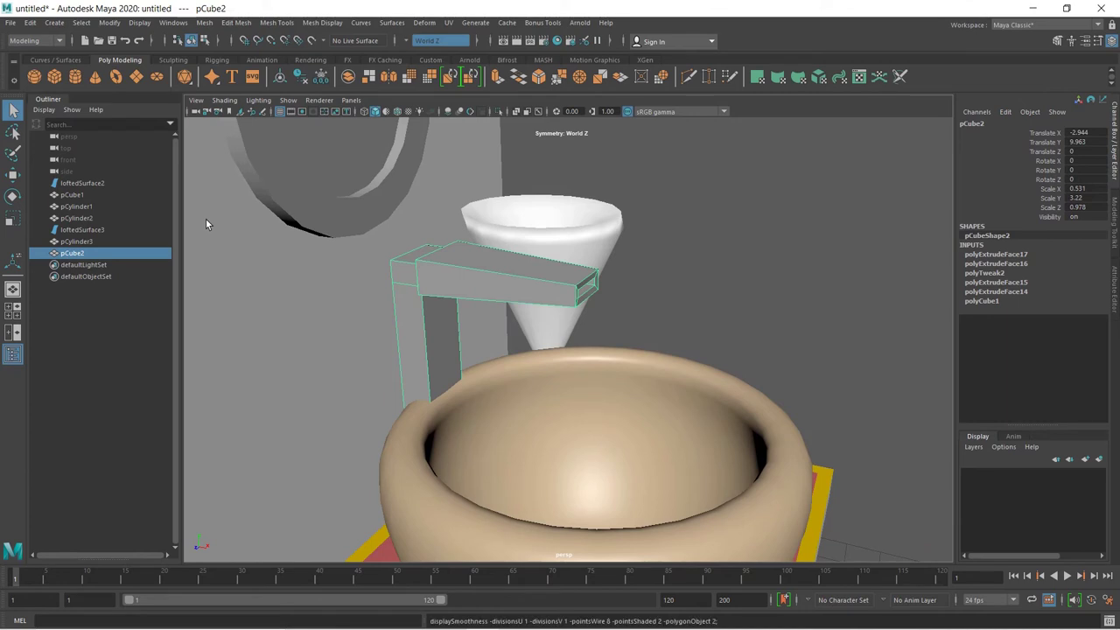
Set the faucet to smooth mesh preview (3), inspect it from several angles, and reselect it.
{"action": "key", "text": "3"}
{"action": "left_click", "coordinate": [644, 279]}
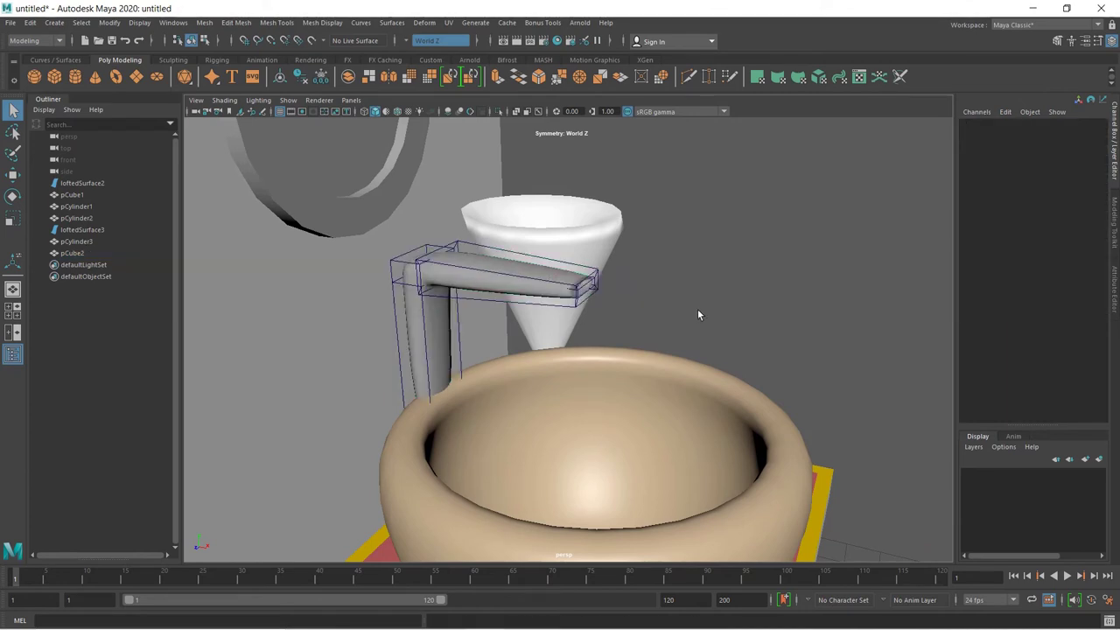
{"action": "scroll", "coordinate": [698, 310], "scroll_direction": "down", "scroll_amount": 3}
{"action": "mouse_move", "coordinate": [699, 309]}
{"action": "left_mouse_down", "text": "alt"}
{"action": "mouse_move", "coordinate": [555, 325]}
{"action": "mouse_move", "coordinate": [470, 318]}
{"action": "mouse_move", "coordinate": [502, 275]}
{"action": "mouse_move", "coordinate": [742, 307]}
{"action": "mouse_move", "coordinate": [745, 321]}
{"action": "mouse_move", "coordinate": [590, 315]}
{"action": "mouse_move", "coordinate": [395, 265]}
{"action": "left_mouse_up", "text": "alt"}
{"action": "scroll", "coordinate": [395, 268], "scroll_direction": "up", "scroll_amount": 2}
{"action": "scroll", "coordinate": [395, 272], "scroll_direction": "down", "scroll_amount": 2}
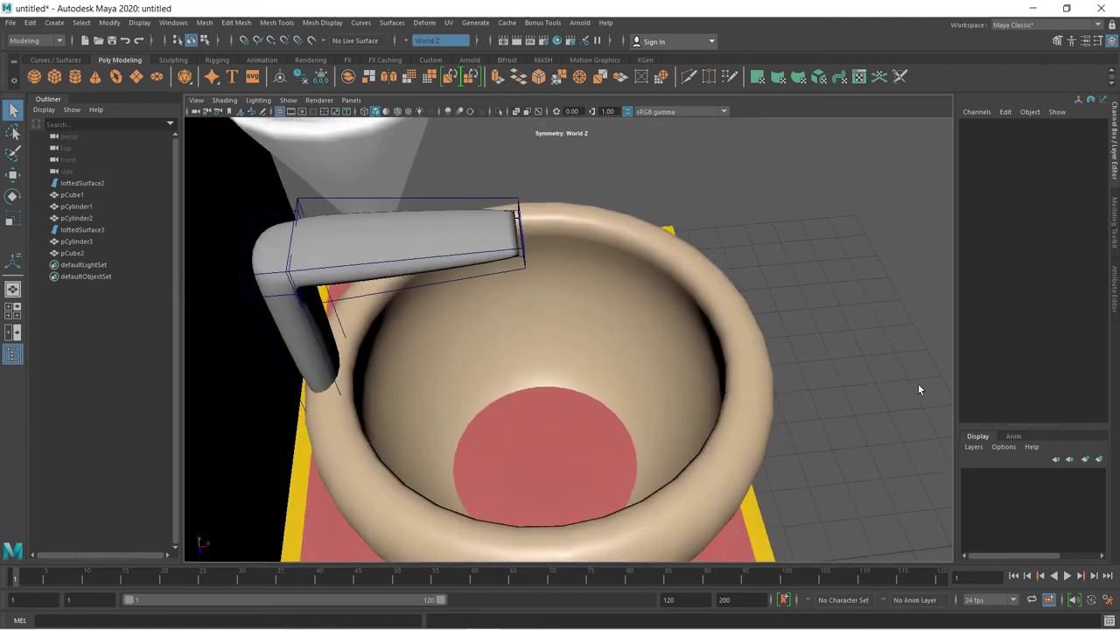
{"action": "mouse_move", "coordinate": [903, 382]}
{"action": "left_mouse_down", "text": "alt"}
{"action": "mouse_move", "coordinate": [867, 358]}
{"action": "mouse_move", "coordinate": [842, 368]}
{"action": "mouse_move", "coordinate": [867, 367]}
{"action": "left_mouse_up", "text": "alt"}
{"action": "scroll", "coordinate": [849, 350], "scroll_direction": "down", "scroll_amount": 2}
{"action": "scroll", "coordinate": [850, 350], "scroll_direction": "down", "scroll_amount": 2}
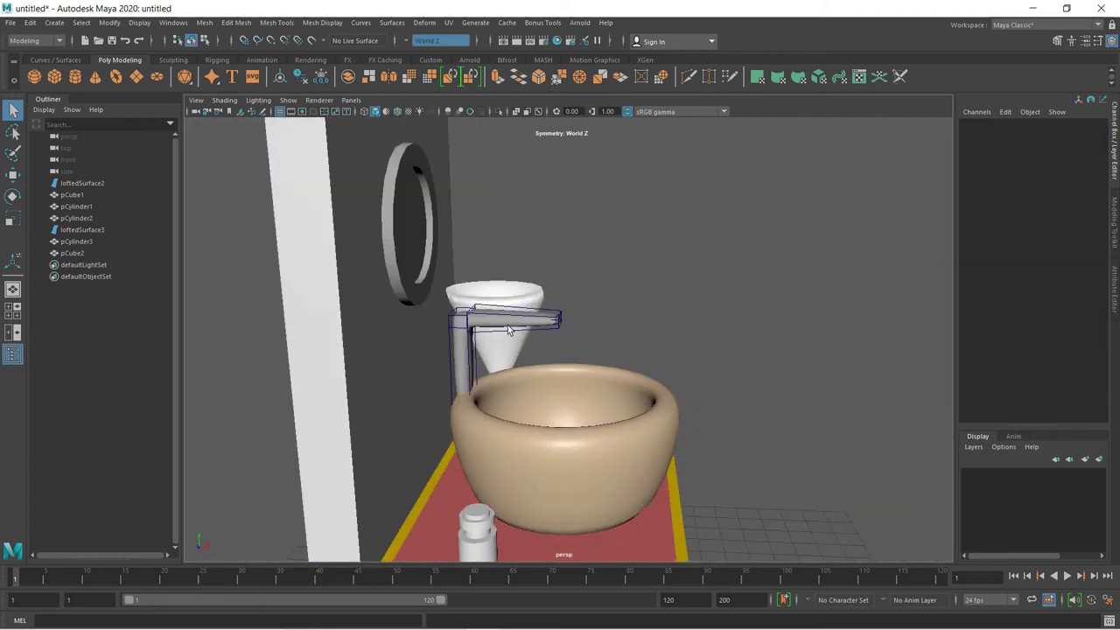
{"action": "right_click_drag", "start_coordinate": [481, 327], "coordinate": [554, 281]}
{"action": "left_click", "coordinate": [535, 321]}
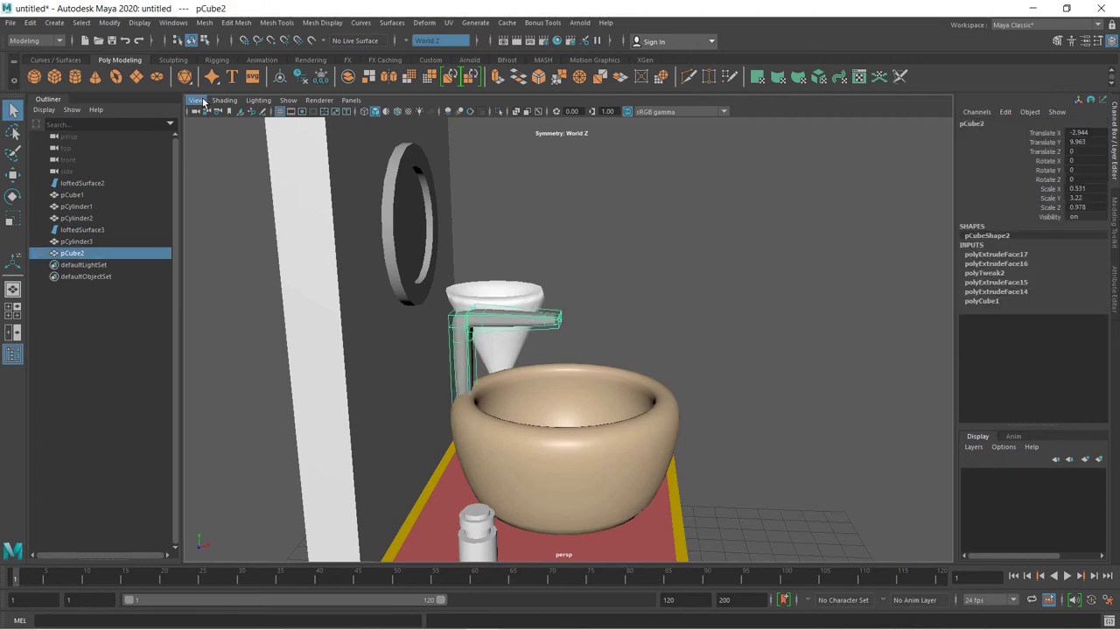
Assign a new Blinn material to the faucet and darken its grey colour.
{"action": "left_click", "coordinate": [310, 60]}
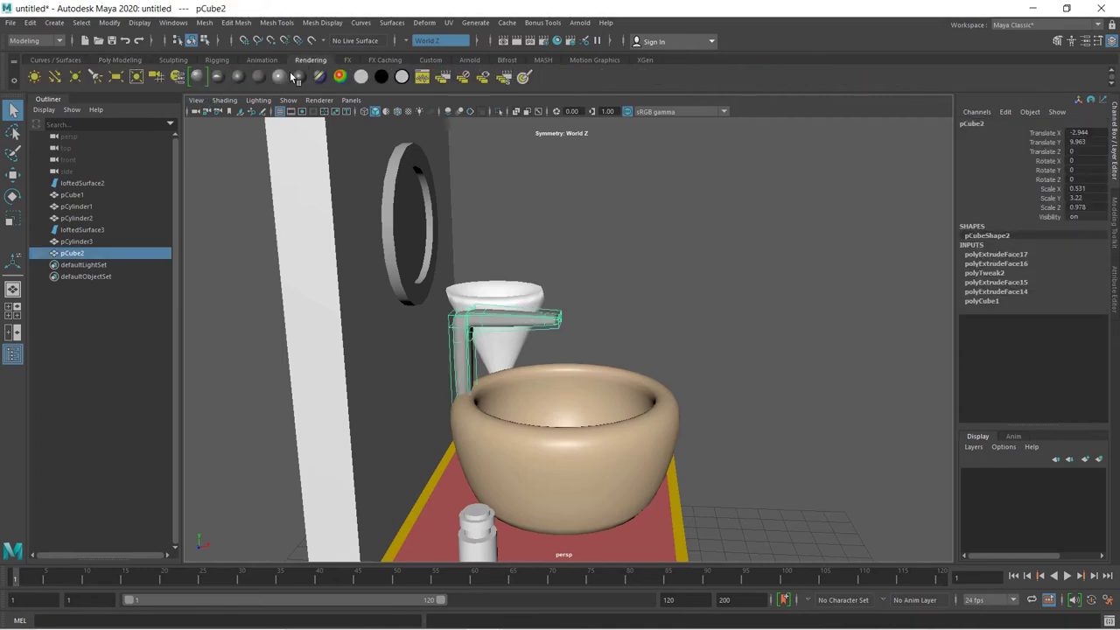
{"action": "left_click", "coordinate": [238, 77]}
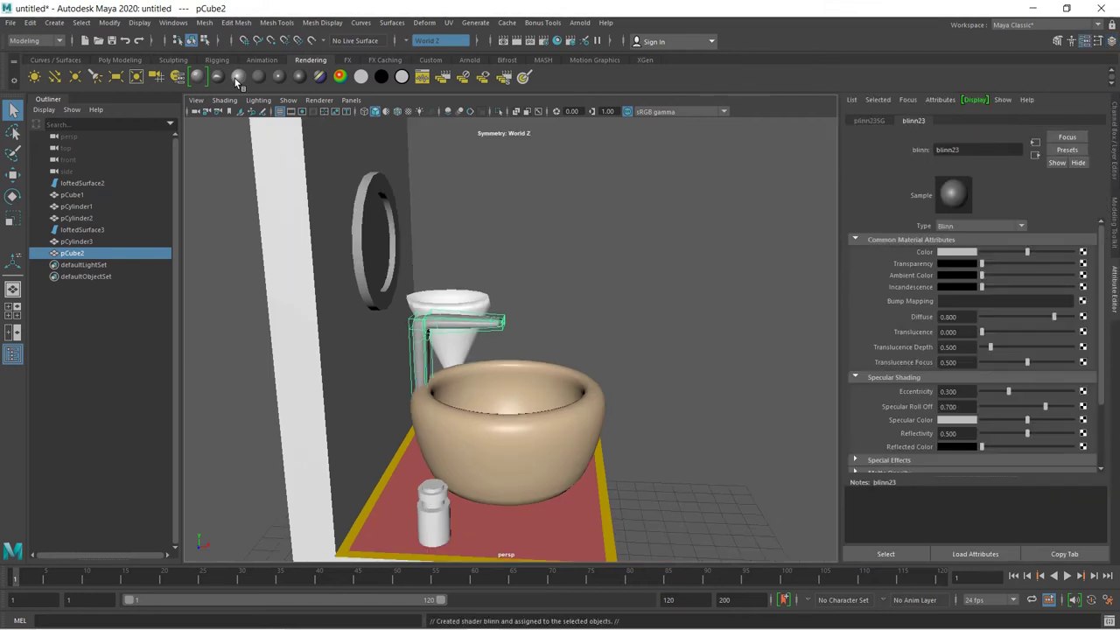
{"action": "left_click", "coordinate": [958, 252]}
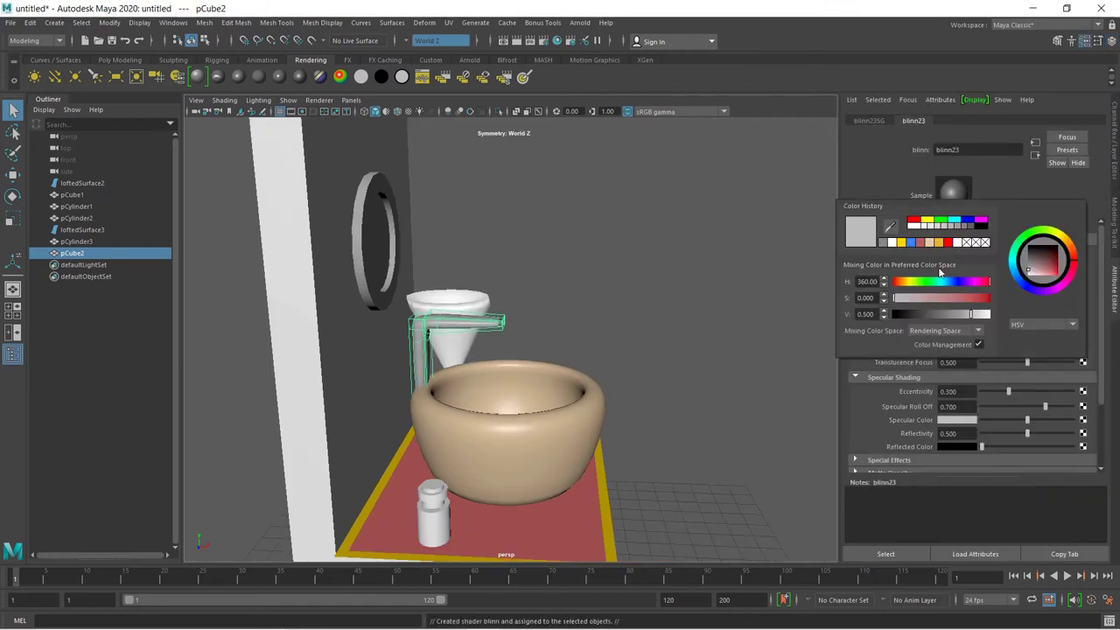
{"action": "mouse_move", "coordinate": [967, 319]}
{"action": "left_mouse_down"}
{"action": "mouse_move", "coordinate": [954, 317]}
{"action": "mouse_move", "coordinate": [968, 322]}
{"action": "left_mouse_up"}
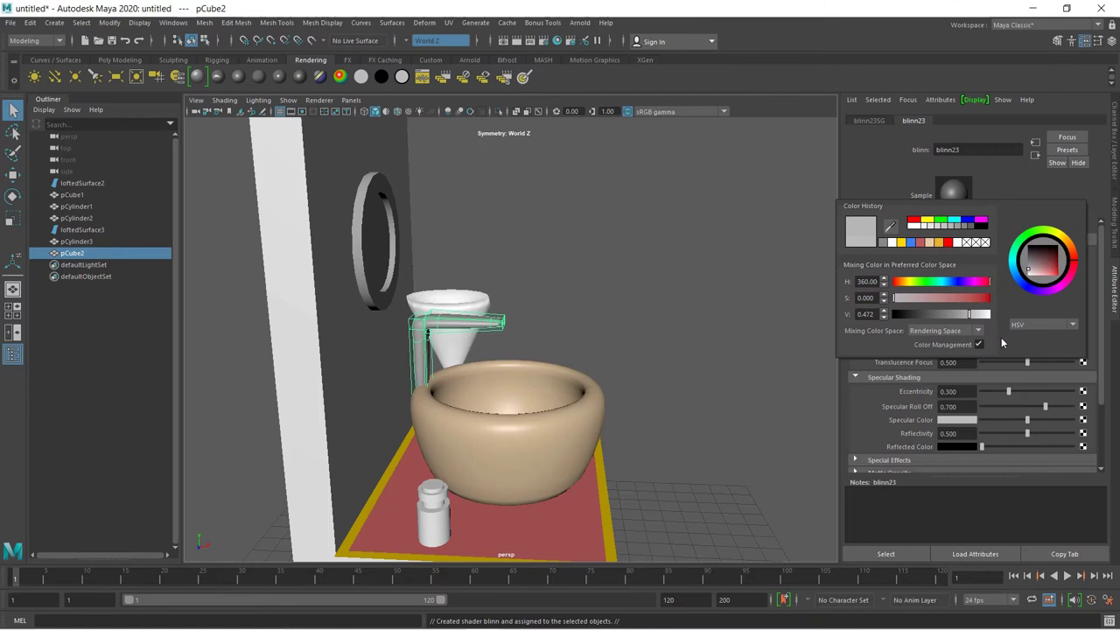
{"action": "left_click", "coordinate": [810, 380]}
Assign another Blinn to the tap, raise its Ambient Color to light grey, and set a grey colour.
{"action": "left_click", "coordinate": [454, 326]}
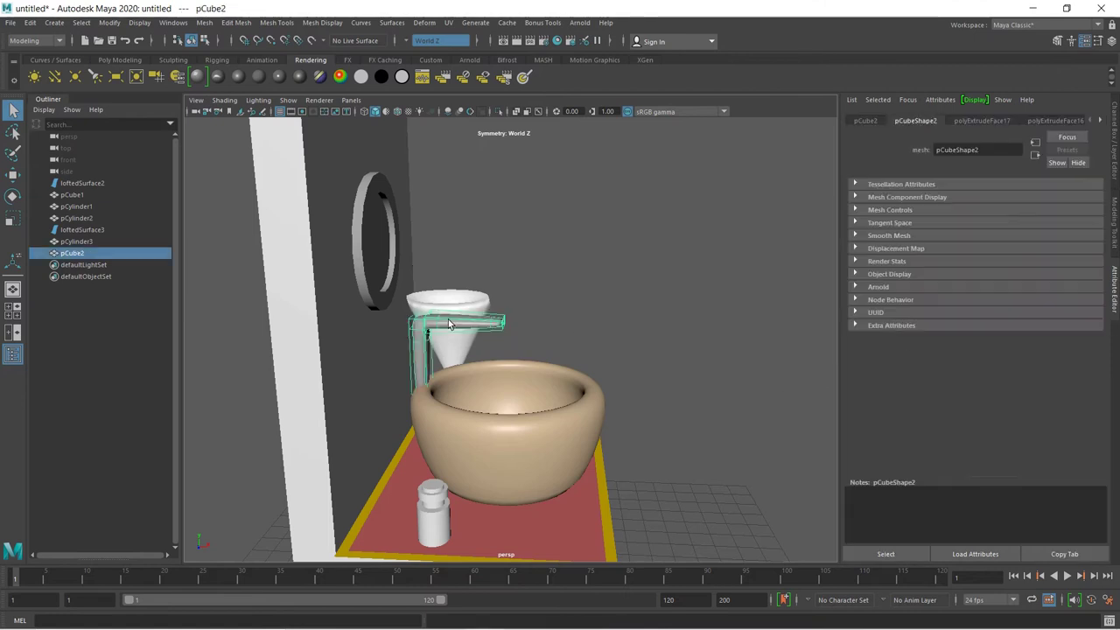
{"action": "left_click", "coordinate": [238, 77]}
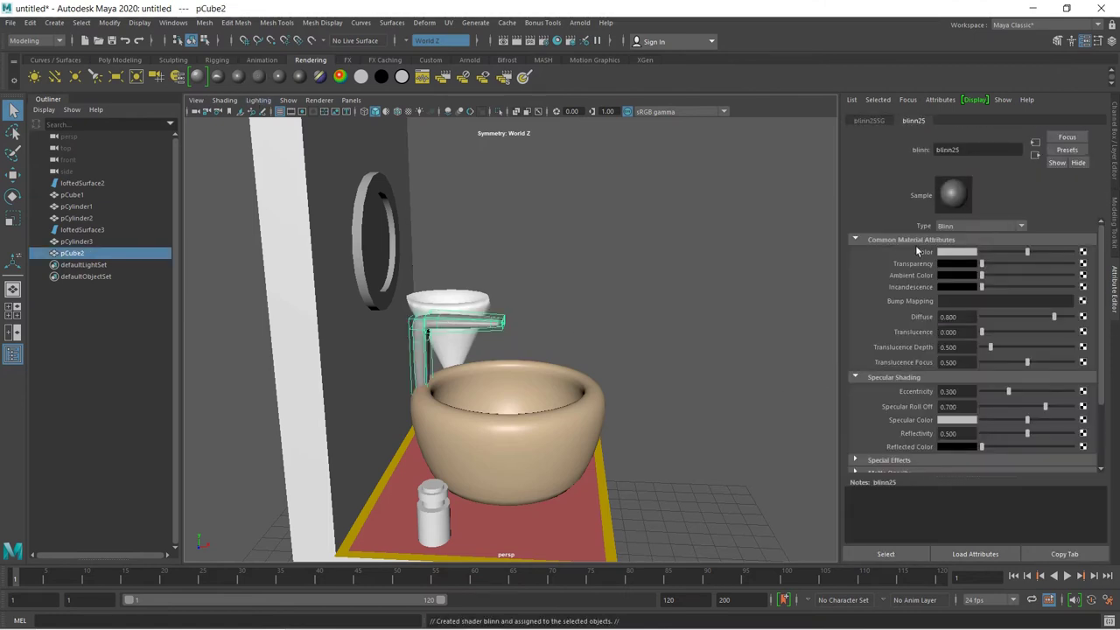
{"action": "left_click", "coordinate": [947, 254]}
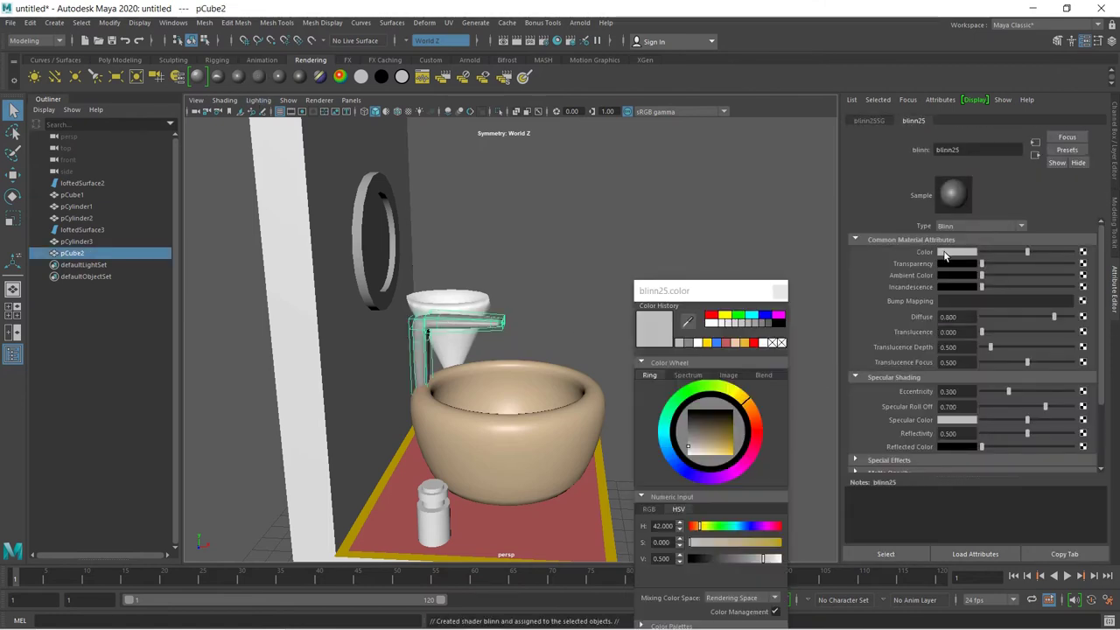
{"action": "left_click", "coordinate": [688, 457]}
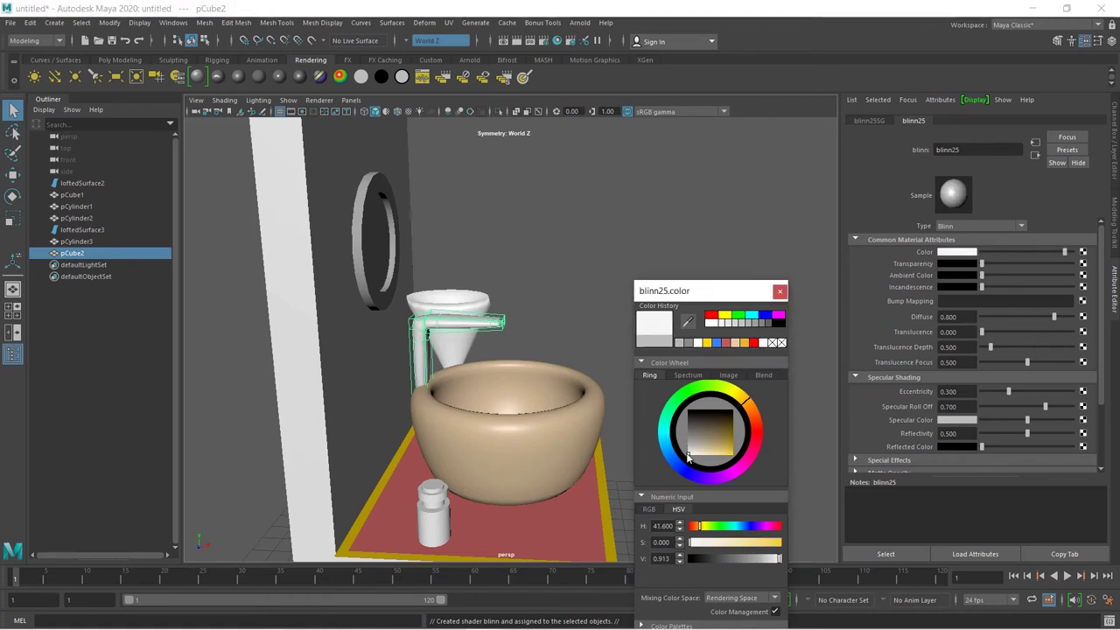
{"action": "left_click_drag", "start_coordinate": [688, 457], "coordinate": [688, 456]}
{"action": "left_click_drag", "start_coordinate": [981, 276], "coordinate": [1063, 277]}
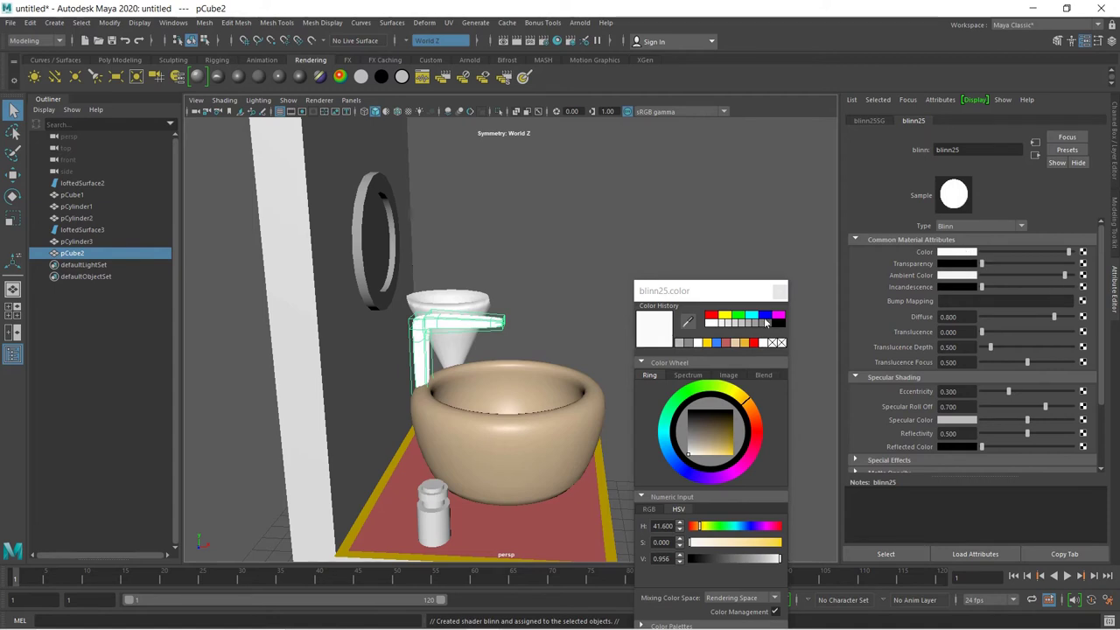
{"action": "left_click_drag", "start_coordinate": [694, 437], "coordinate": [689, 443]}
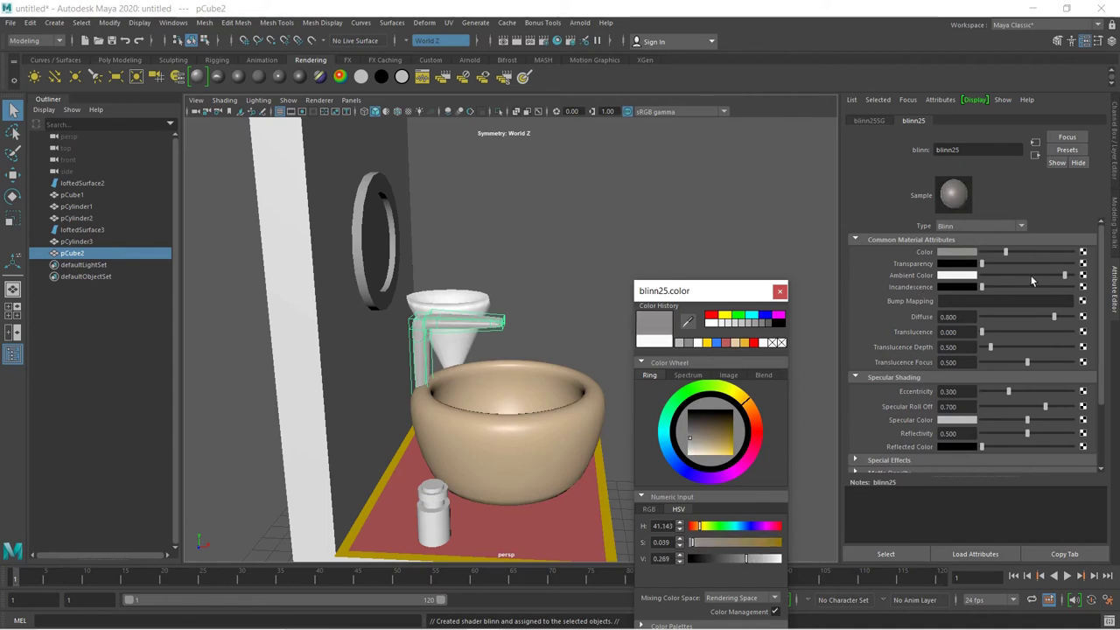
{"action": "left_click", "coordinate": [1073, 276]}
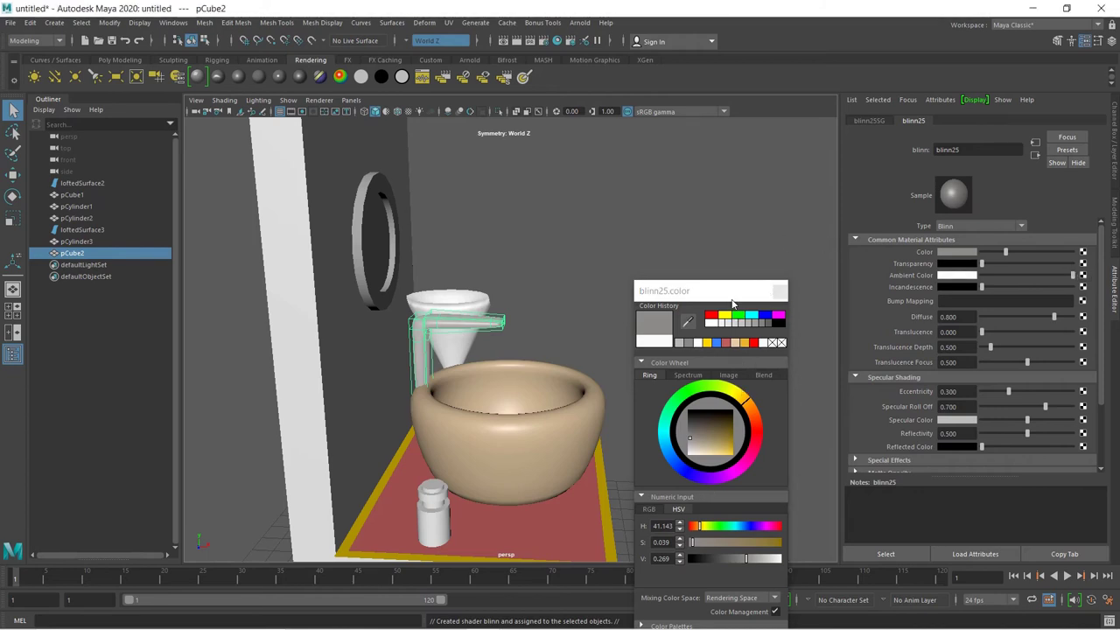
{"action": "left_click_drag", "start_coordinate": [733, 303], "coordinate": [723, 189]}
Select the mirror ring's frame faces, leaving the inner centre face unselected.
{"action": "left_click", "coordinate": [721, 528]}
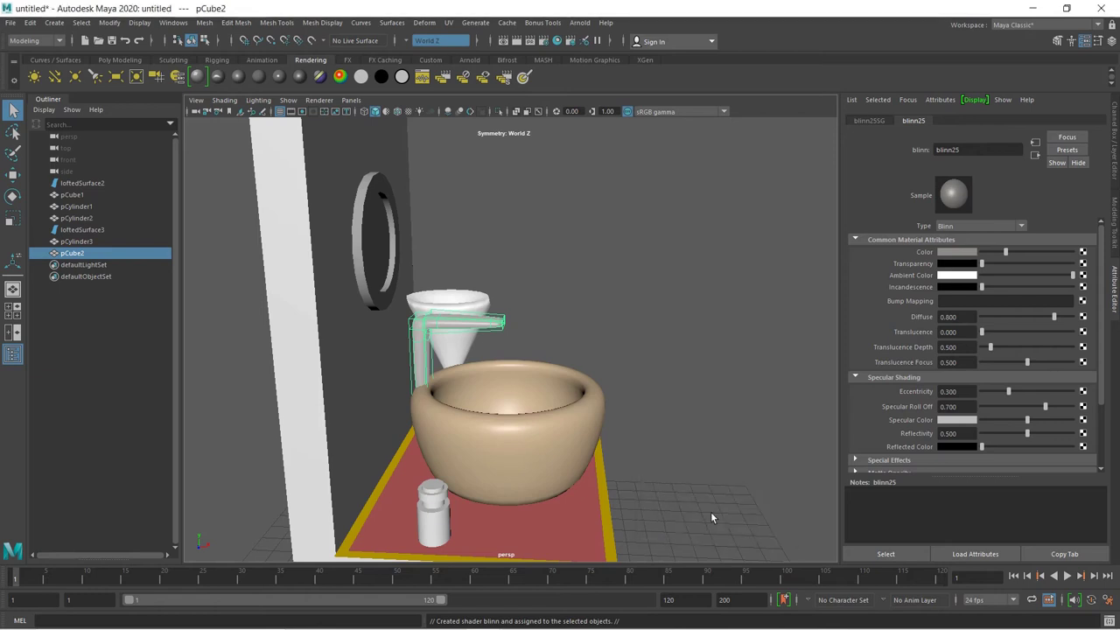
{"action": "left_click", "coordinate": [711, 517]}
{"action": "scroll", "coordinate": [455, 326], "scroll_direction": "up", "scroll_amount": 3}
{"action": "scroll", "coordinate": [502, 341], "scroll_direction": "up", "scroll_amount": 3}
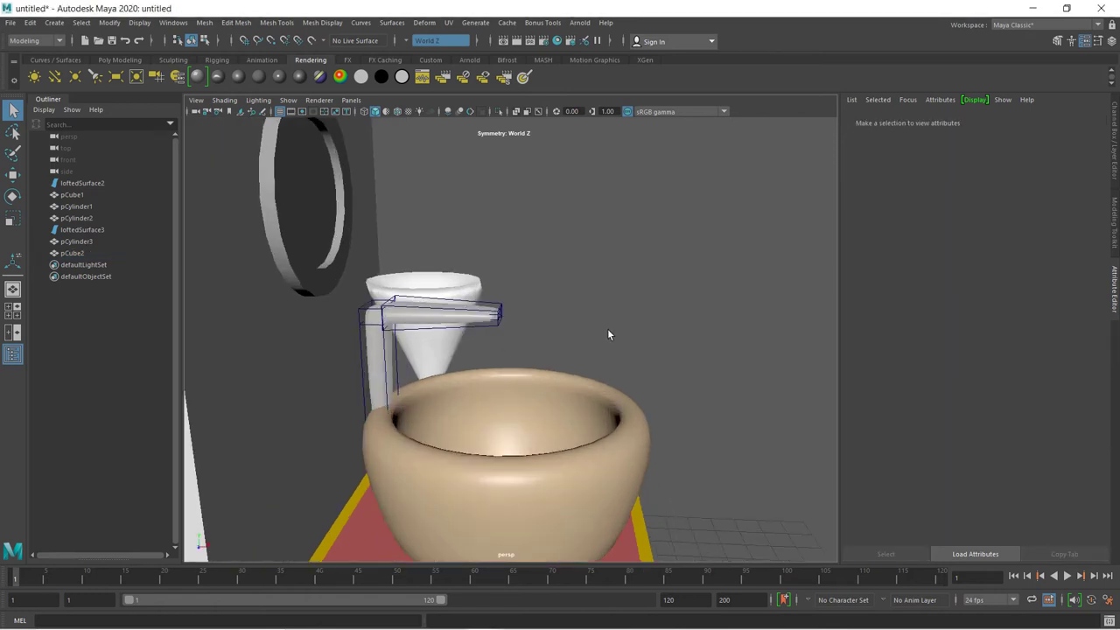
{"action": "left_click_drag", "start_coordinate": [607, 328], "coordinate": [388, 242], "text": "alt"}
{"action": "left_click", "coordinate": [325, 231]}
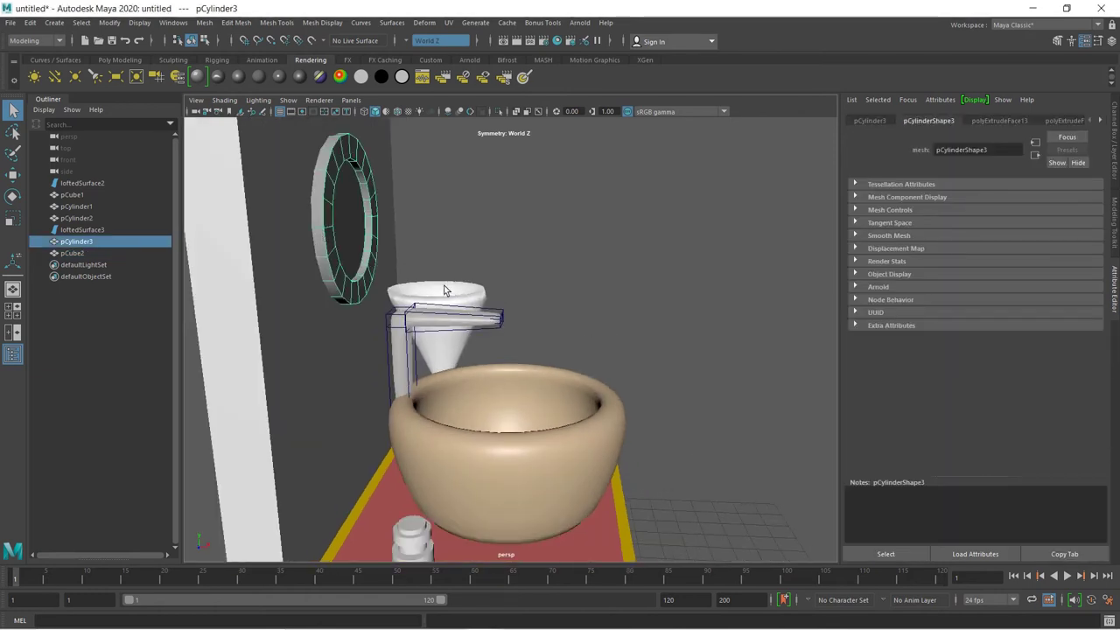
{"action": "left_click_drag", "start_coordinate": [459, 289], "coordinate": [358, 243], "text": "alt"}
{"action": "right_click", "coordinate": [312, 232]}
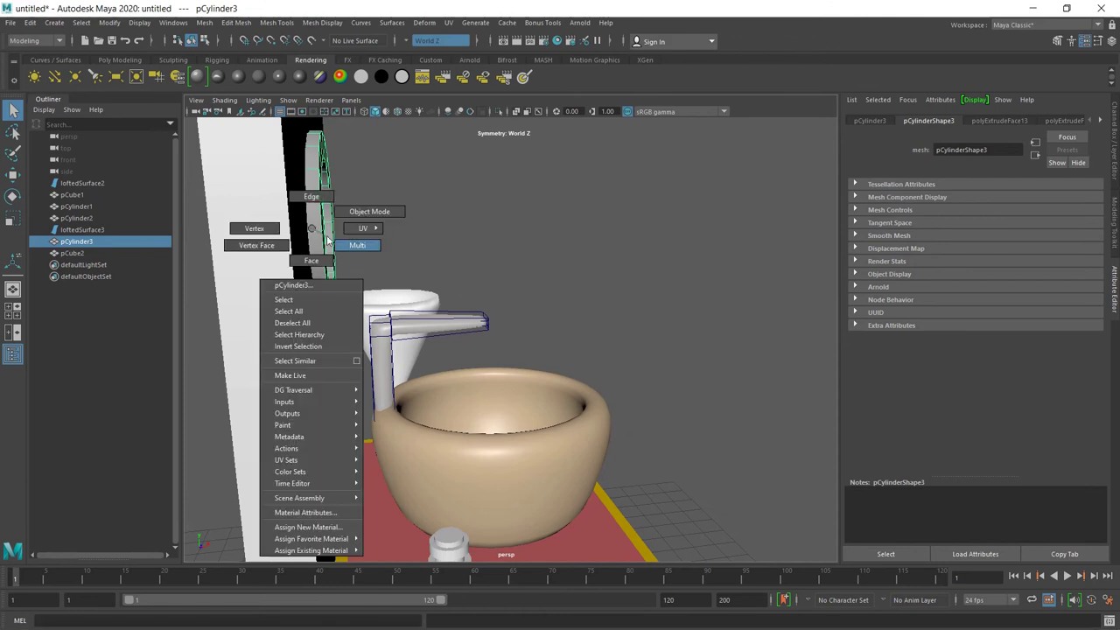
{"action": "left_click", "coordinate": [502, 291]}
{"action": "left_click_drag", "start_coordinate": [503, 291], "coordinate": [404, 295], "text": "alt"}
{"action": "left_click", "coordinate": [418, 222]}
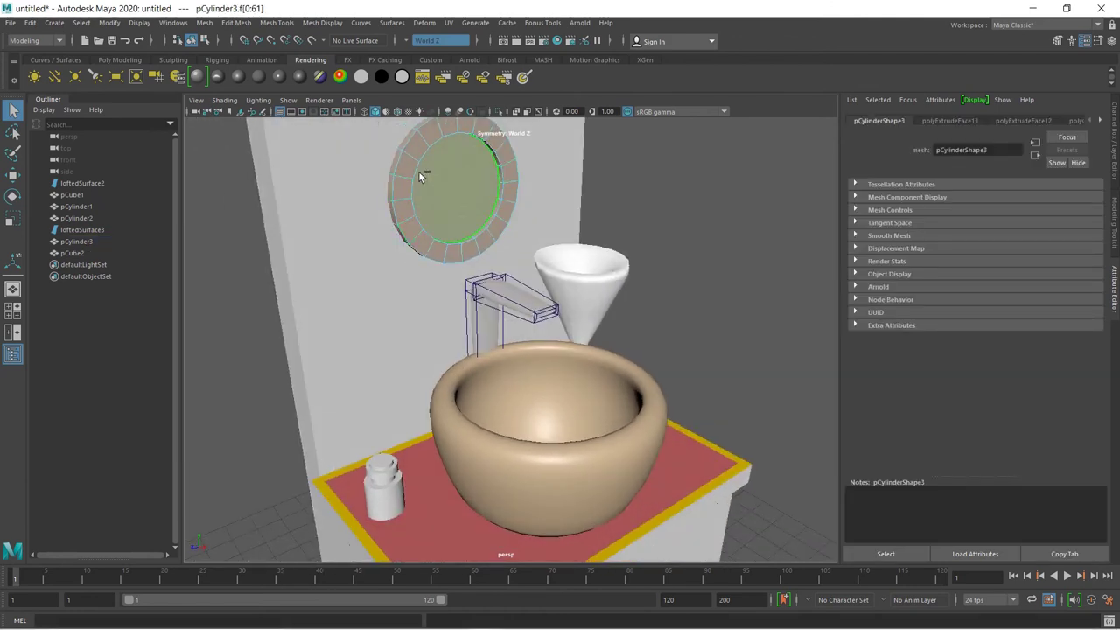
{"action": "left_click", "coordinate": [476, 201], "text": "ctrl"}
{"action": "scroll", "coordinate": [637, 251], "scroll_direction": "down", "scroll_amount": 3}
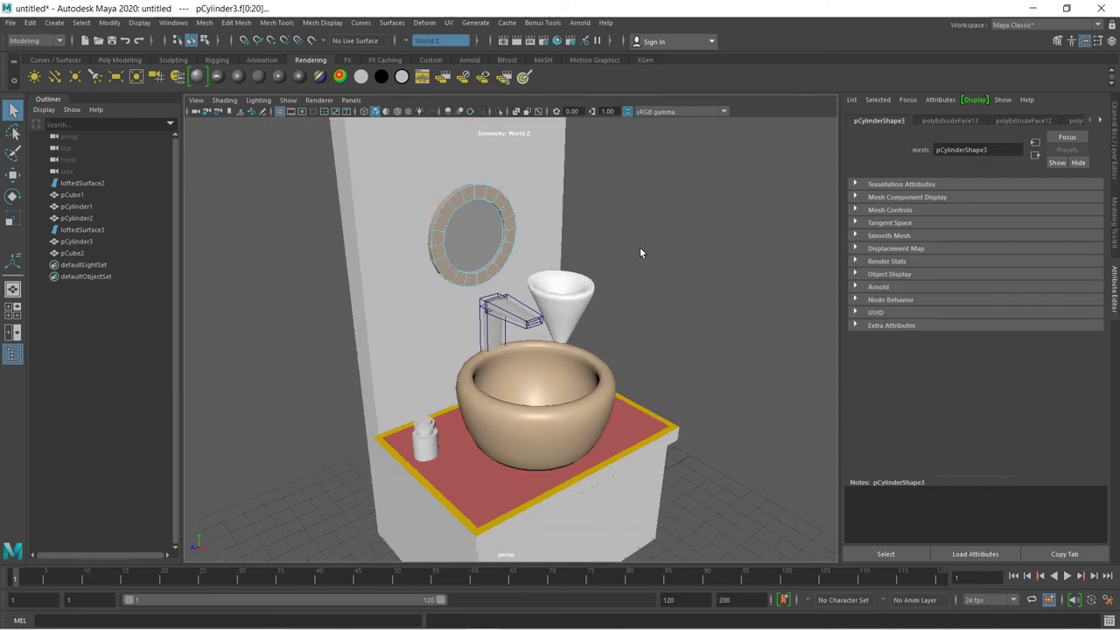
{"action": "middle_click_drag", "start_coordinate": [639, 247], "coordinate": [645, 301], "text": "alt"}
Assign the frame a new Blinn, blinn26, in saturated blue with white ambient colour.
{"action": "left_click", "coordinate": [240, 77]}
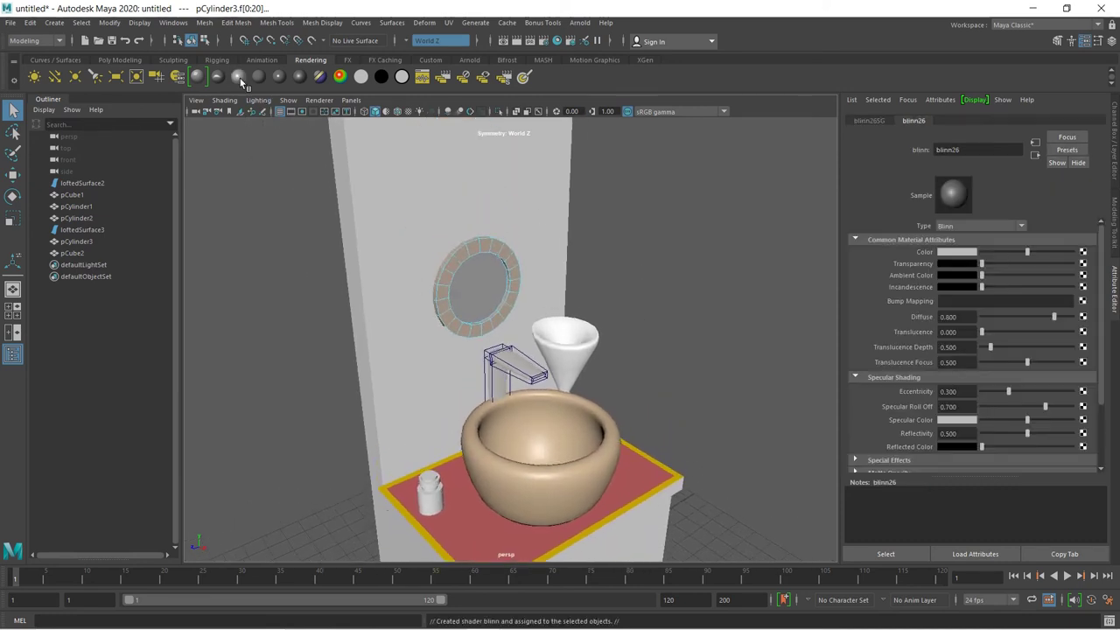
{"action": "left_click", "coordinate": [950, 253]}
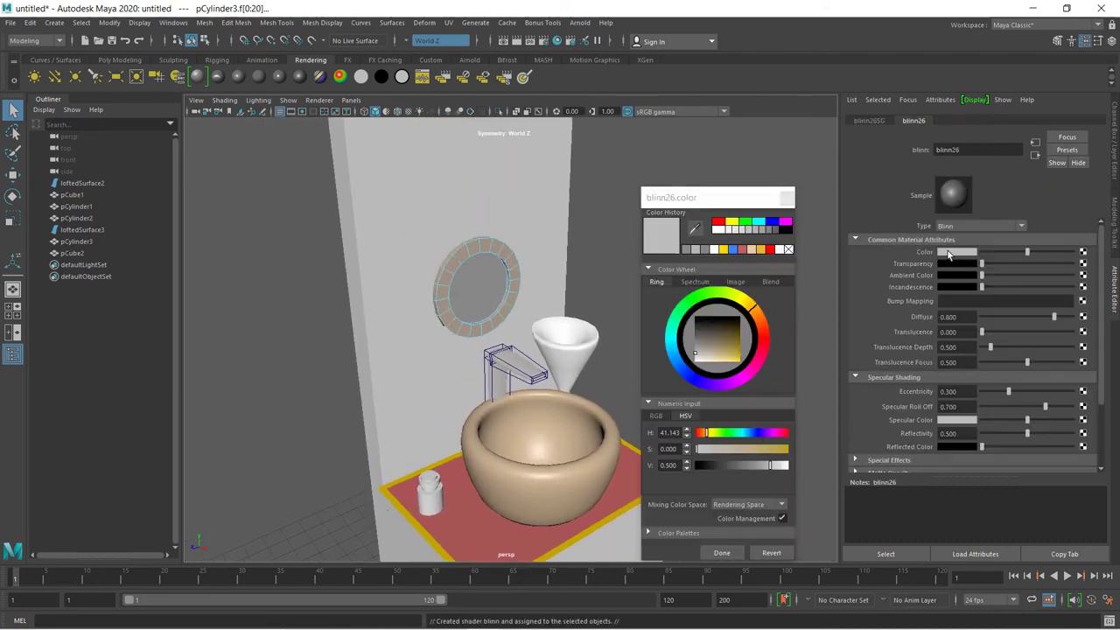
{"action": "left_click", "coordinate": [691, 378]}
{"action": "mouse_move", "coordinate": [696, 372]}
{"action": "left_mouse_down"}
{"action": "mouse_move", "coordinate": [740, 371]}
{"action": "mouse_move", "coordinate": [741, 350]}
{"action": "left_mouse_up"}
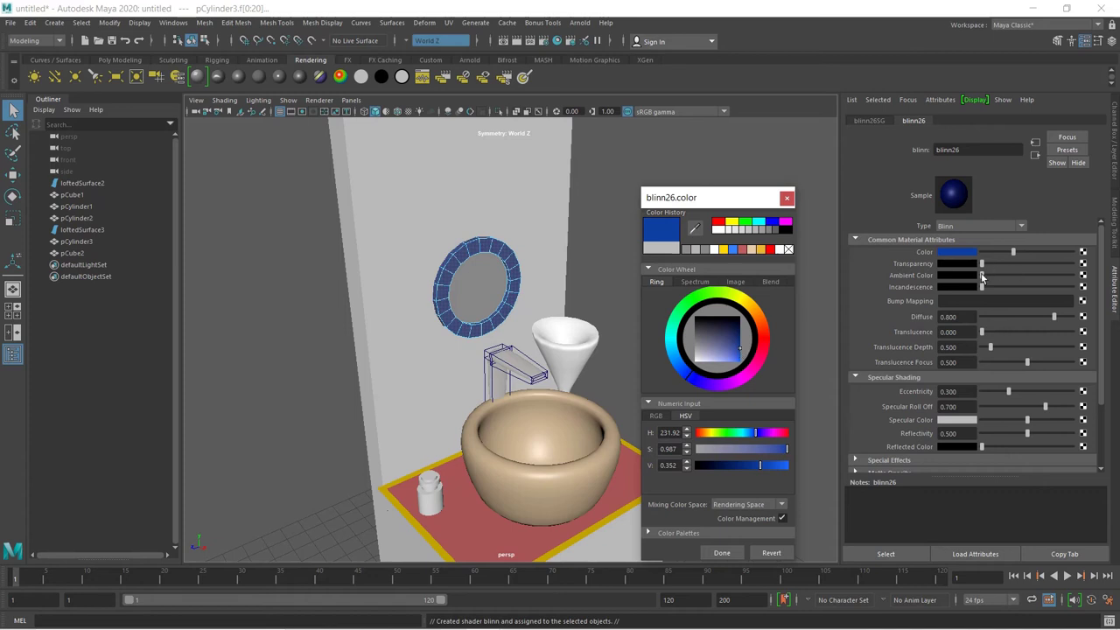
{"action": "left_click_drag", "start_coordinate": [982, 276], "coordinate": [1068, 279]}
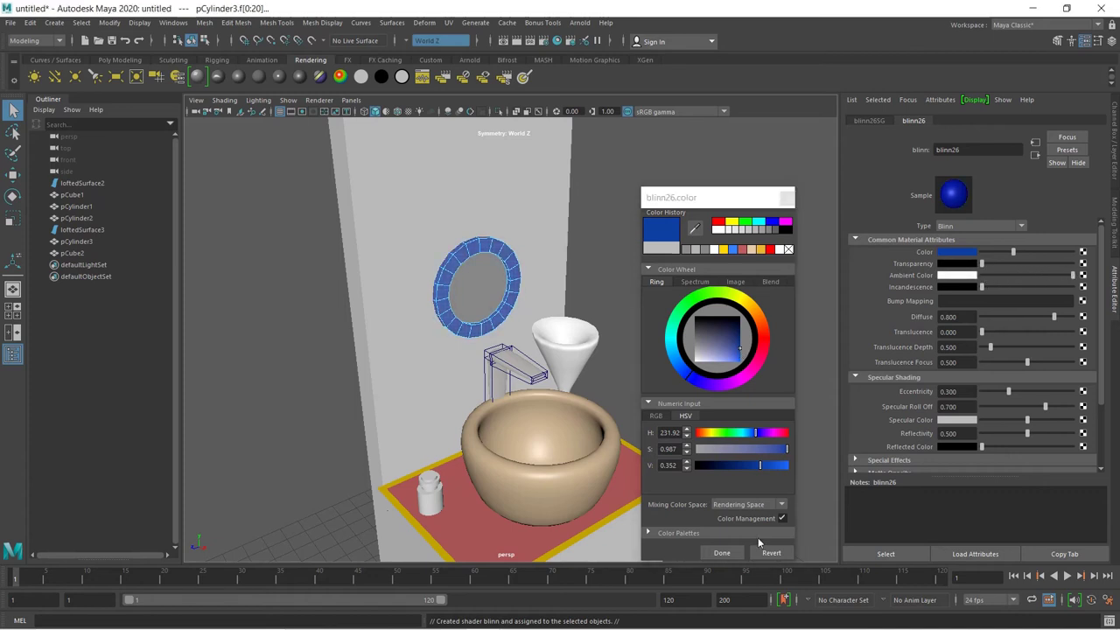
{"action": "left_click", "coordinate": [755, 378]}
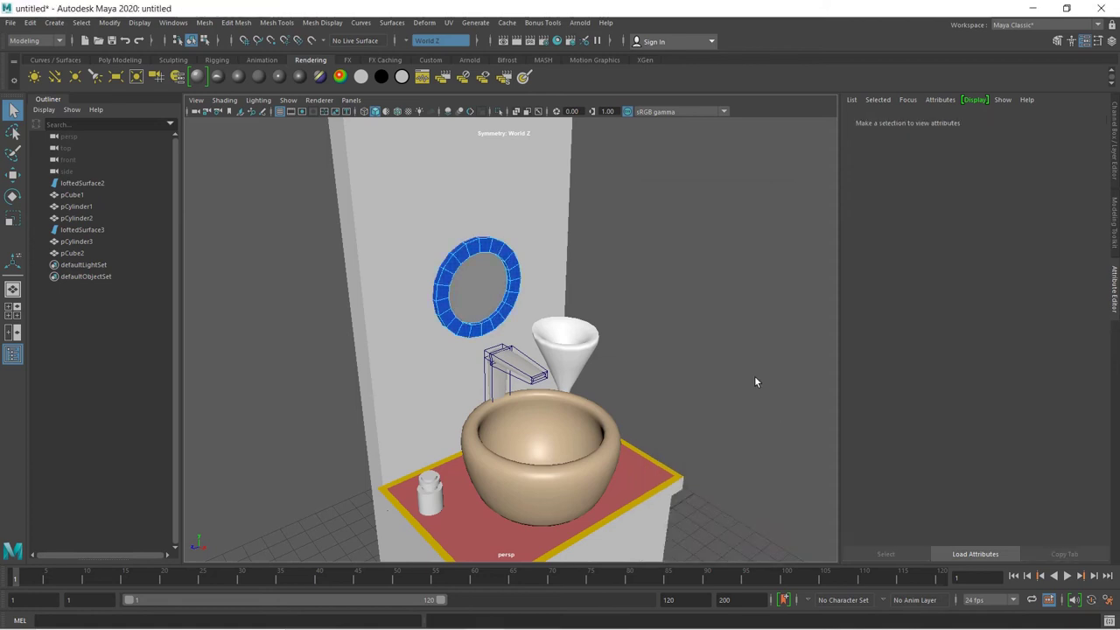
Assign the mirror's inner face a new Blinn, blinn27, with colour value 1.0 (pure white).
{"action": "left_click", "coordinate": [473, 299]}
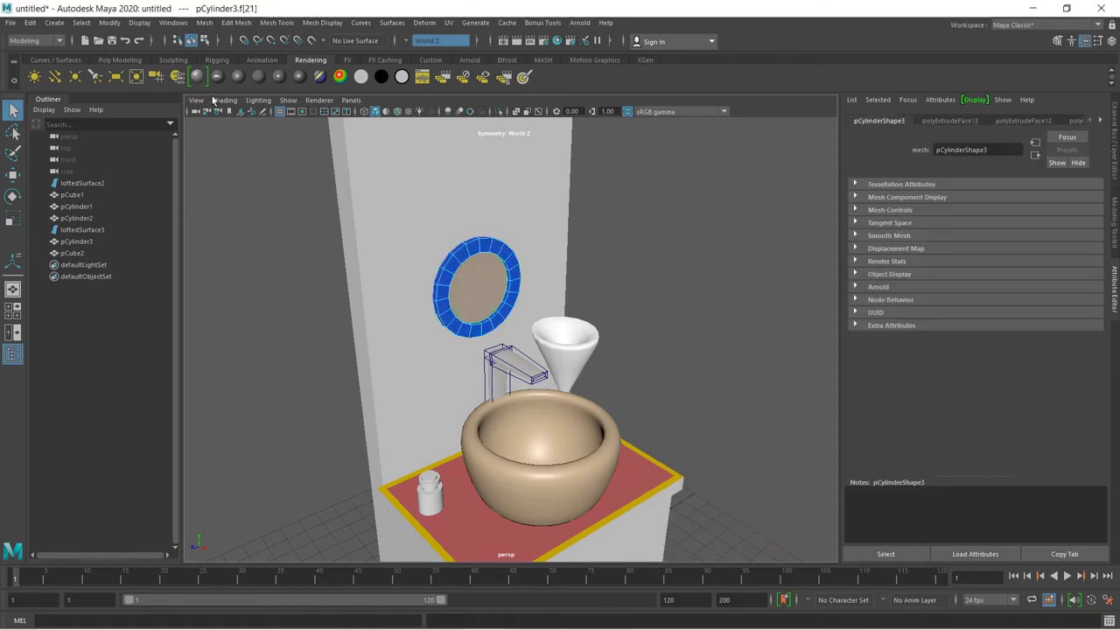
{"action": "left_click", "coordinate": [240, 76]}
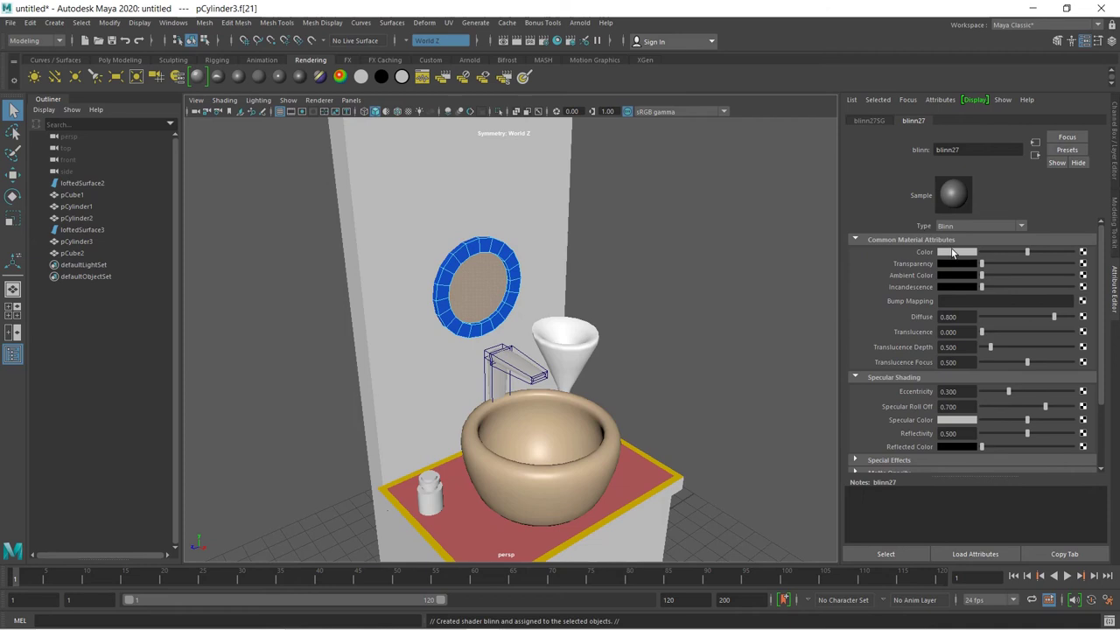
{"action": "left_click", "coordinate": [953, 252]}
{"action": "left_click_drag", "start_coordinate": [698, 371], "coordinate": [696, 385]}
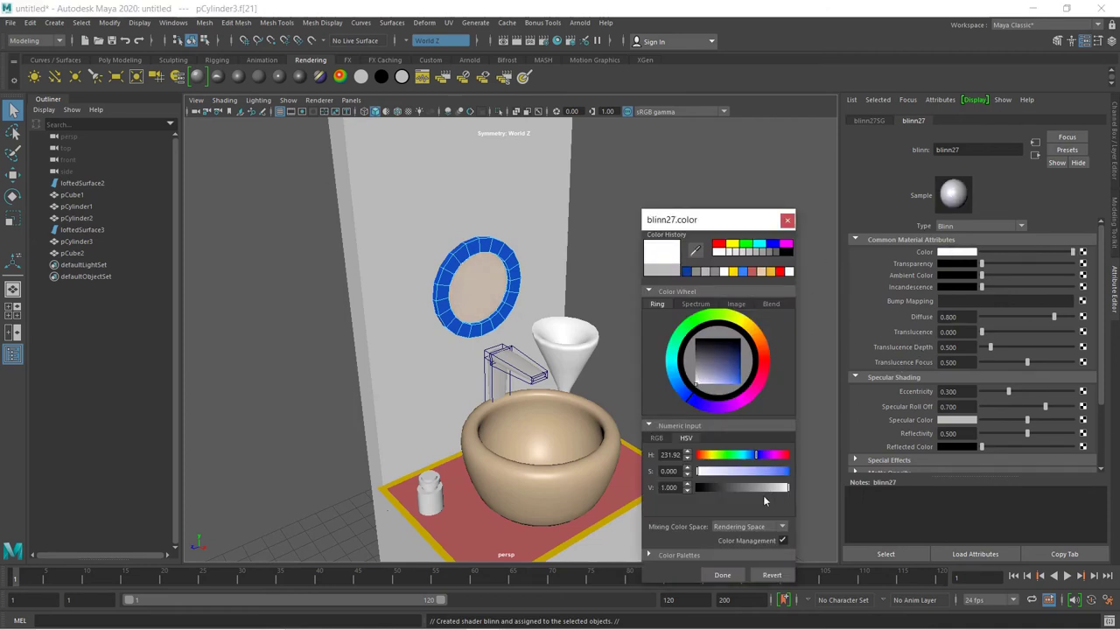
{"action": "left_click", "coordinate": [722, 575]}
Select the back wall and orbit so it faces the camera.
{"action": "left_click", "coordinate": [580, 287]}
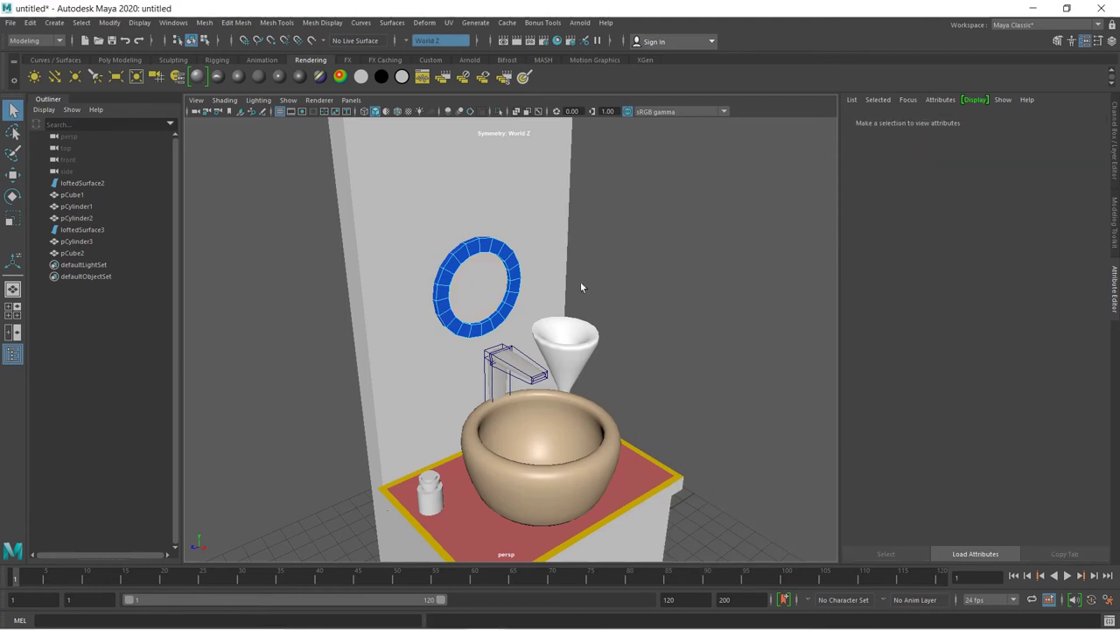
{"action": "left_click", "coordinate": [516, 213]}
{"action": "left_click_drag", "start_coordinate": [619, 255], "coordinate": [610, 240], "text": "alt"}
Select the back wall's front face and assign it a new Blinn material, blinn29.
{"action": "right_click", "coordinate": [523, 224]}
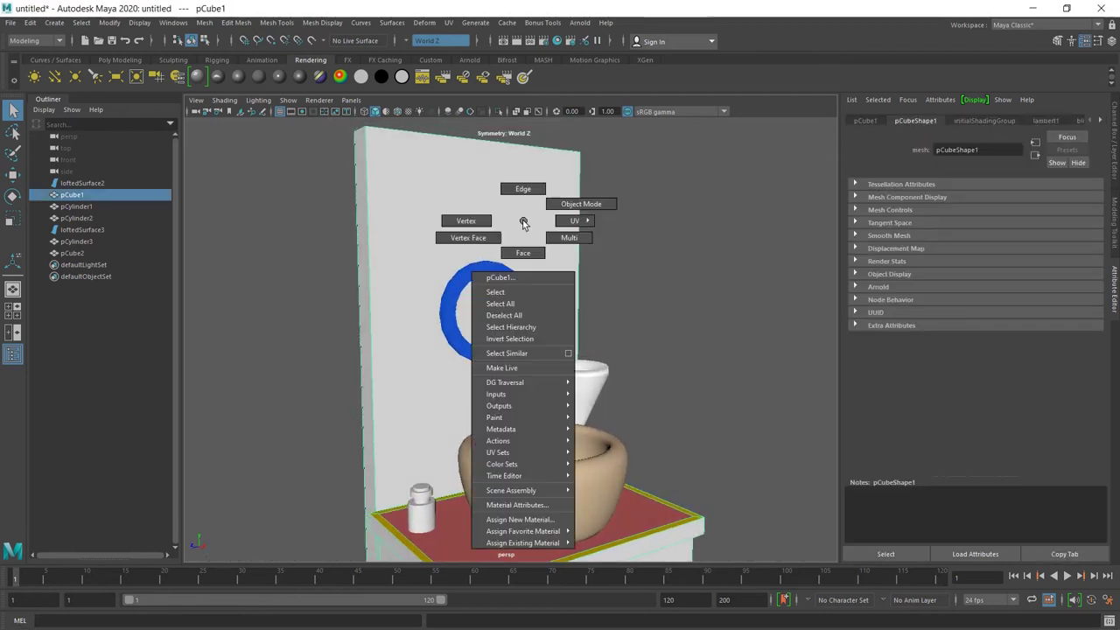
{"action": "left_click", "coordinate": [524, 253]}
{"action": "left_click", "coordinate": [491, 226]}
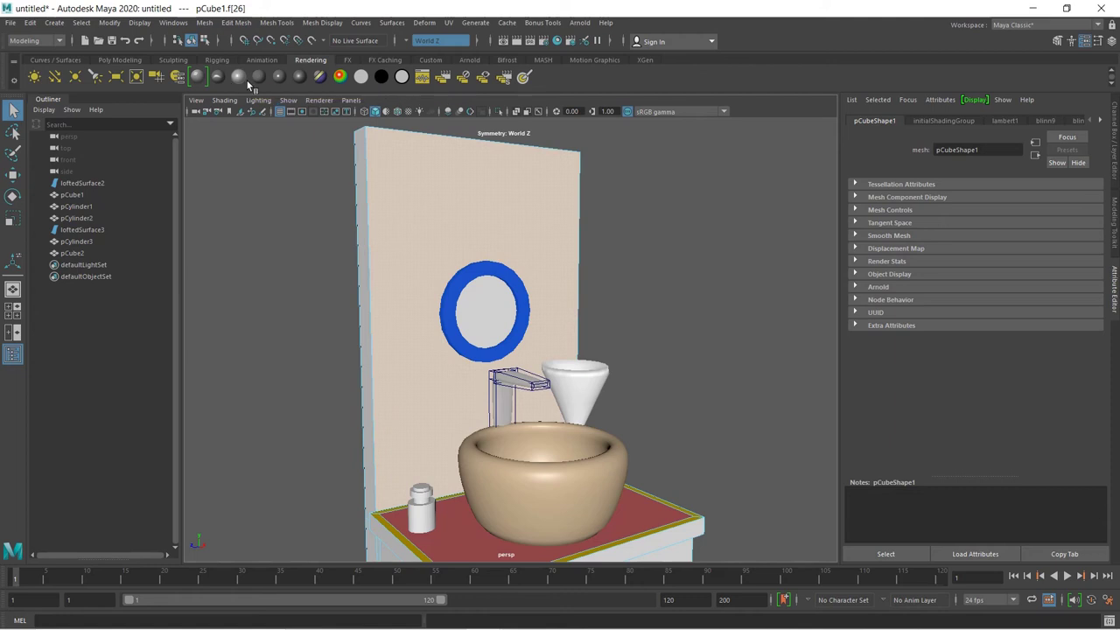
{"action": "left_click", "coordinate": [222, 78]}
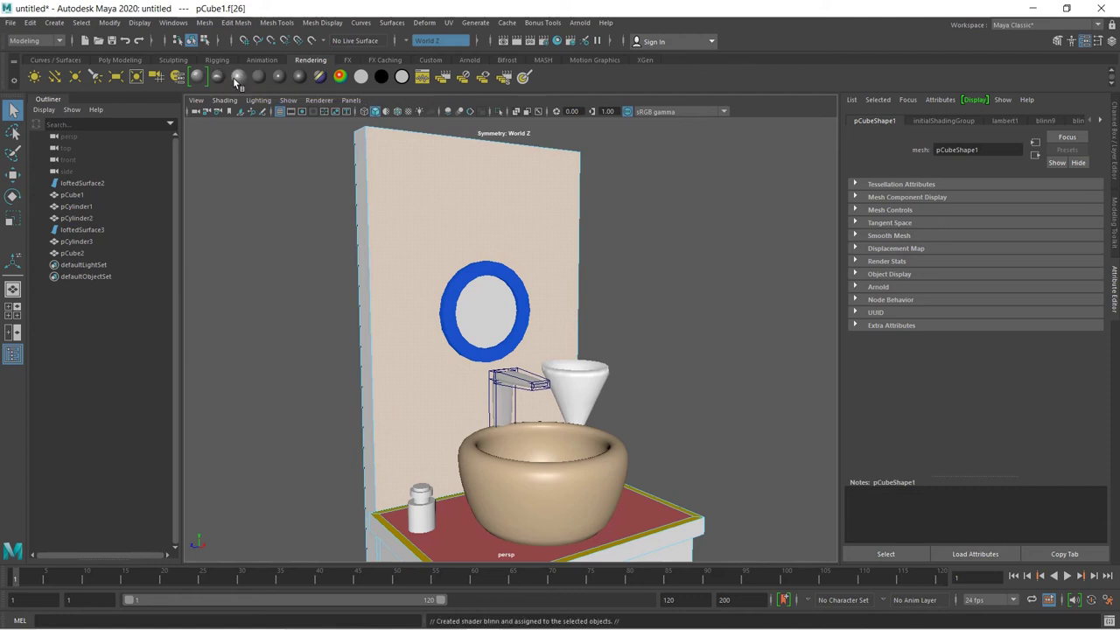
Expand the material's Special Effects, Matte Opacity, Raytrace, Vector Renderer, Node Behavior and Hardware Shading sections.
{"action": "scroll", "coordinate": [977, 295], "scroll_direction": "down", "scroll_amount": 1}
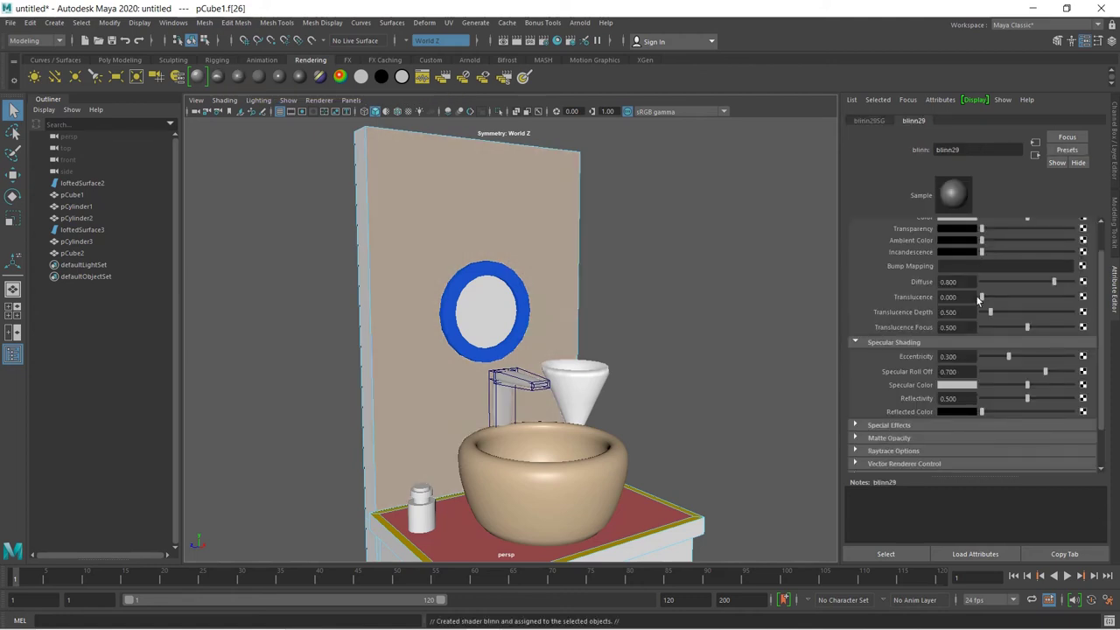
{"action": "scroll", "coordinate": [976, 295], "scroll_direction": "down", "scroll_amount": 1}
{"action": "scroll", "coordinate": [971, 306], "scroll_direction": "down", "scroll_amount": 1}
{"action": "left_click", "coordinate": [854, 376]}
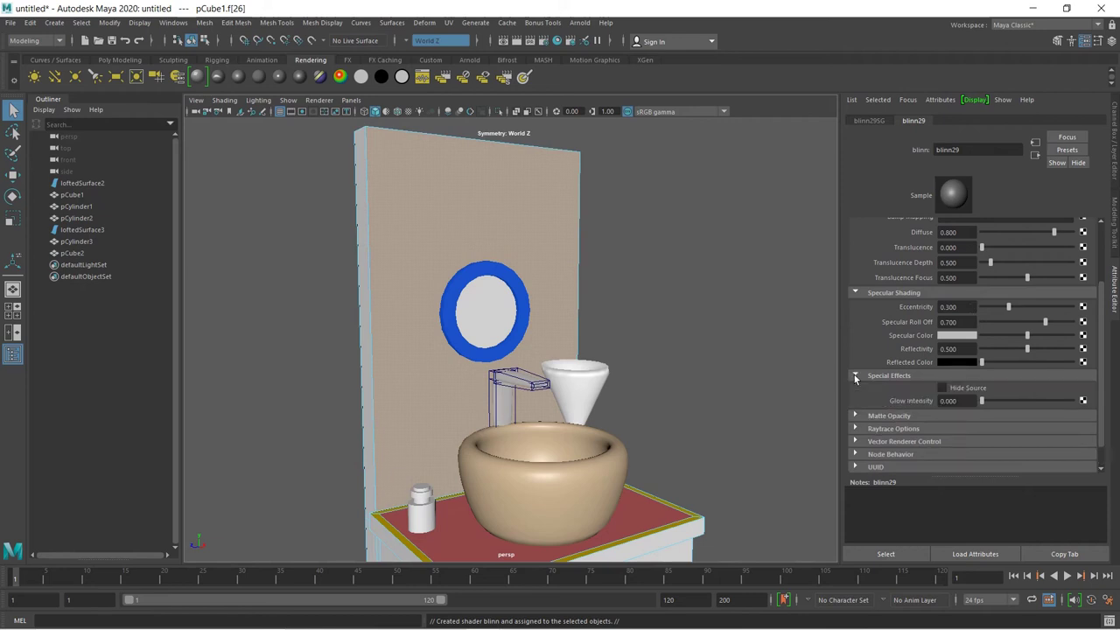
{"action": "scroll", "coordinate": [858, 385], "scroll_direction": "down", "scroll_amount": 1}
{"action": "left_click", "coordinate": [859, 389]}
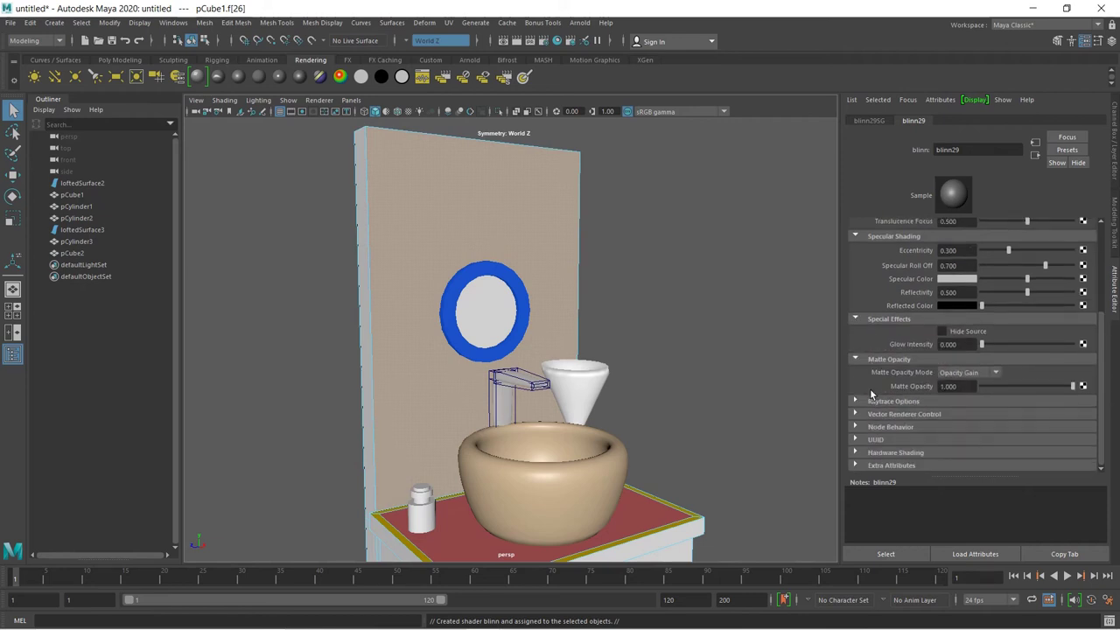
{"action": "left_click", "coordinate": [857, 402]}
{"action": "scroll", "coordinate": [866, 411], "scroll_direction": "down", "scroll_amount": 2}
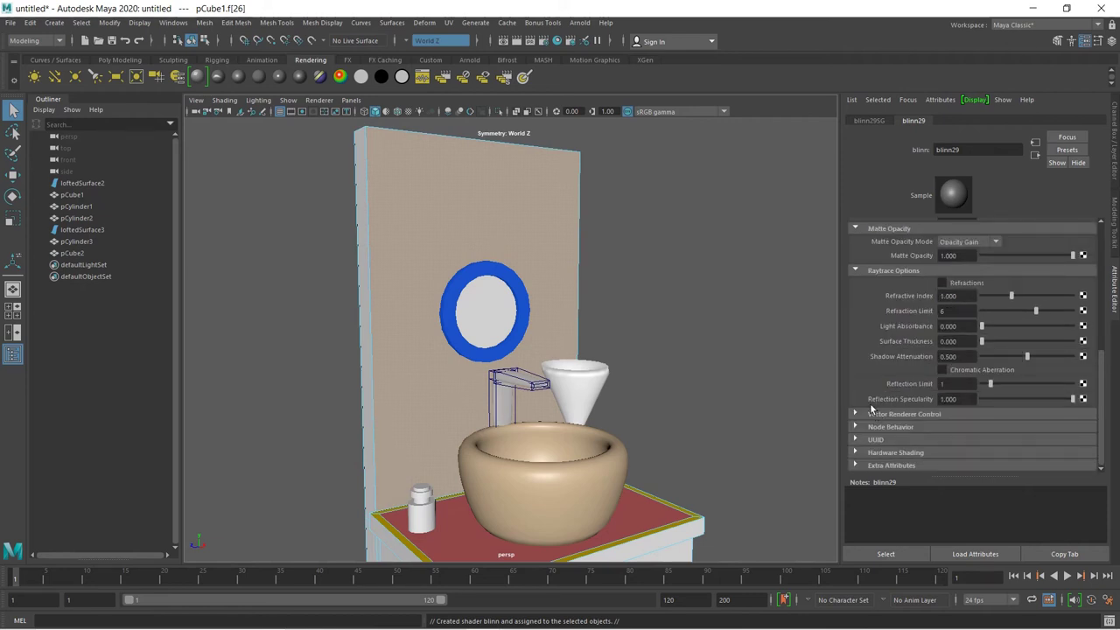
{"action": "left_click", "coordinate": [856, 413]}
{"action": "scroll", "coordinate": [867, 428], "scroll_direction": "down", "scroll_amount": 5}
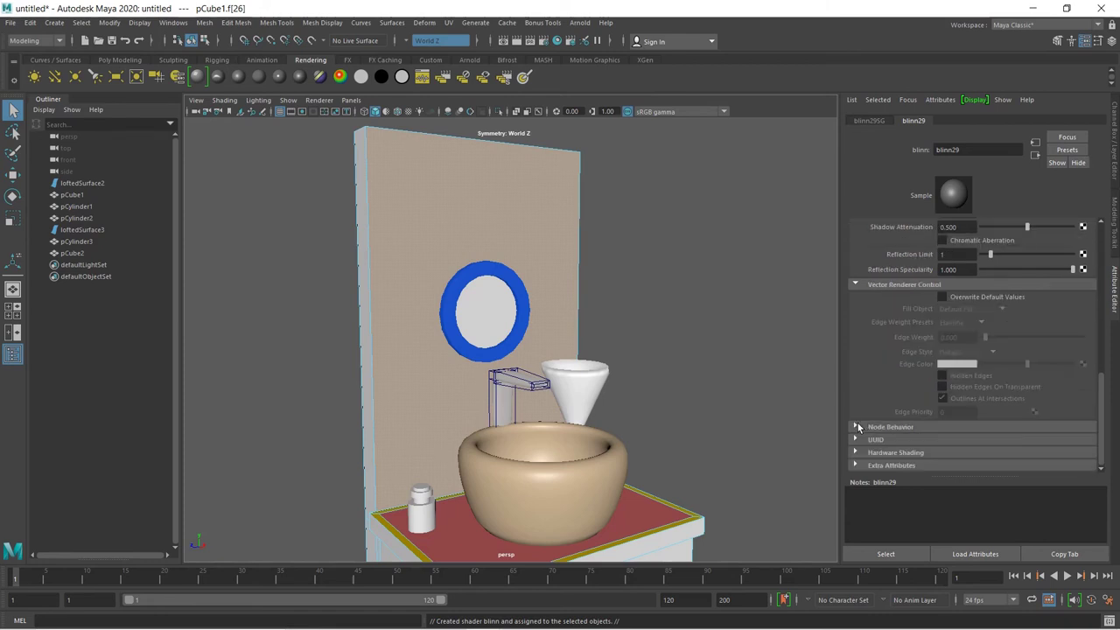
{"action": "left_click", "coordinate": [855, 427]}
{"action": "scroll", "coordinate": [862, 428], "scroll_direction": "down", "scroll_amount": 1}
{"action": "left_click", "coordinate": [865, 440]}
{"action": "scroll", "coordinate": [864, 443], "scroll_direction": "down", "scroll_amount": 1}
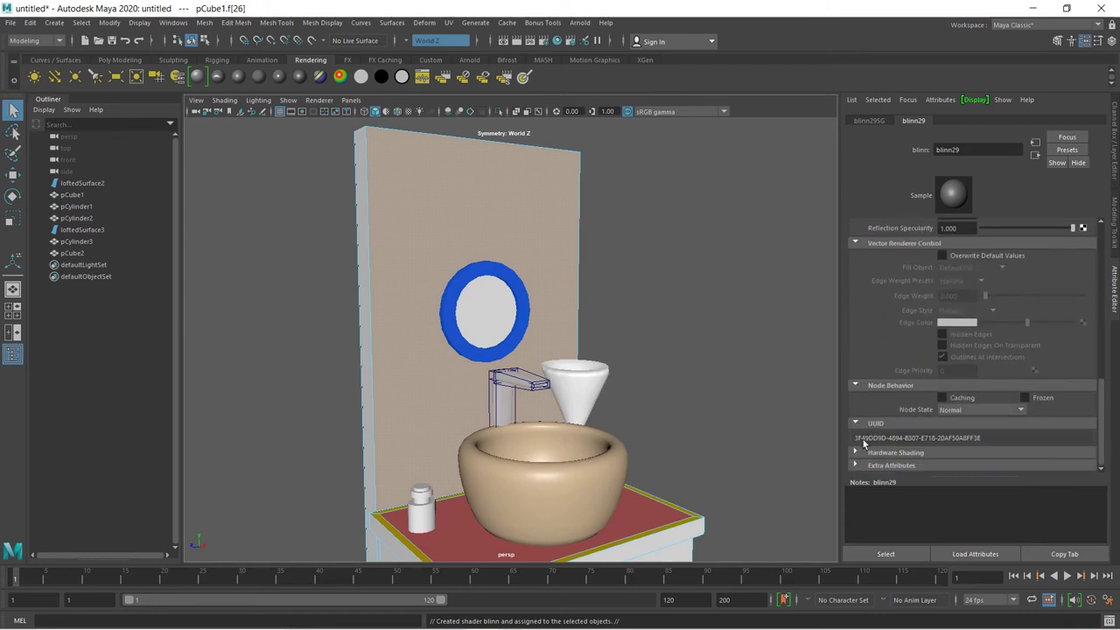
{"action": "left_click", "coordinate": [857, 451]}
{"action": "scroll", "coordinate": [860, 454], "scroll_direction": "down", "scroll_amount": 1}
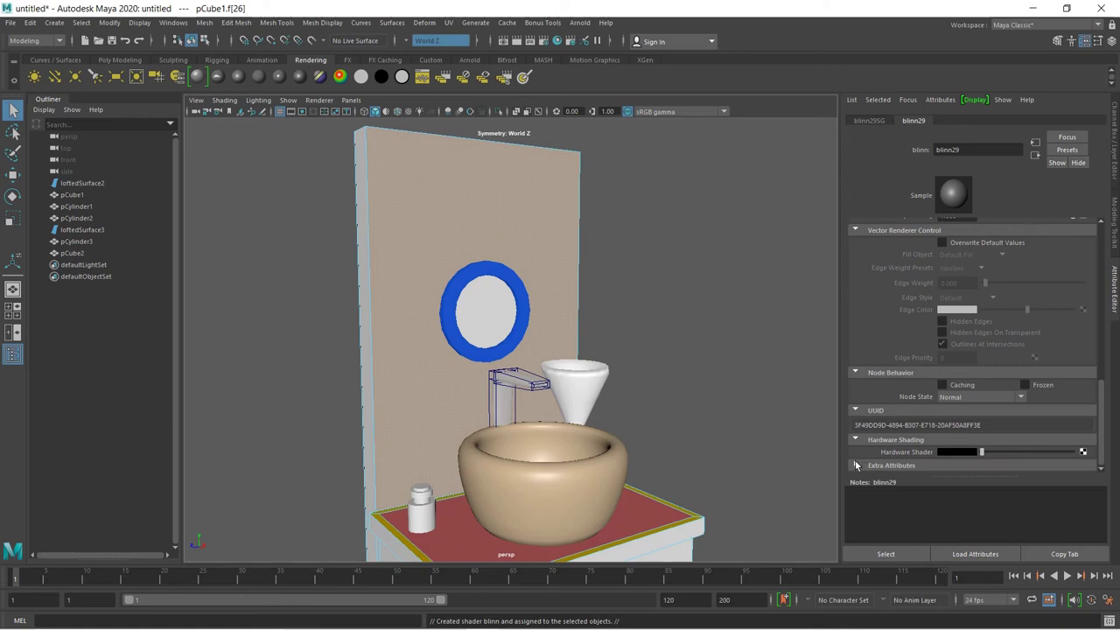
{"action": "left_click", "coordinate": [749, 419]}
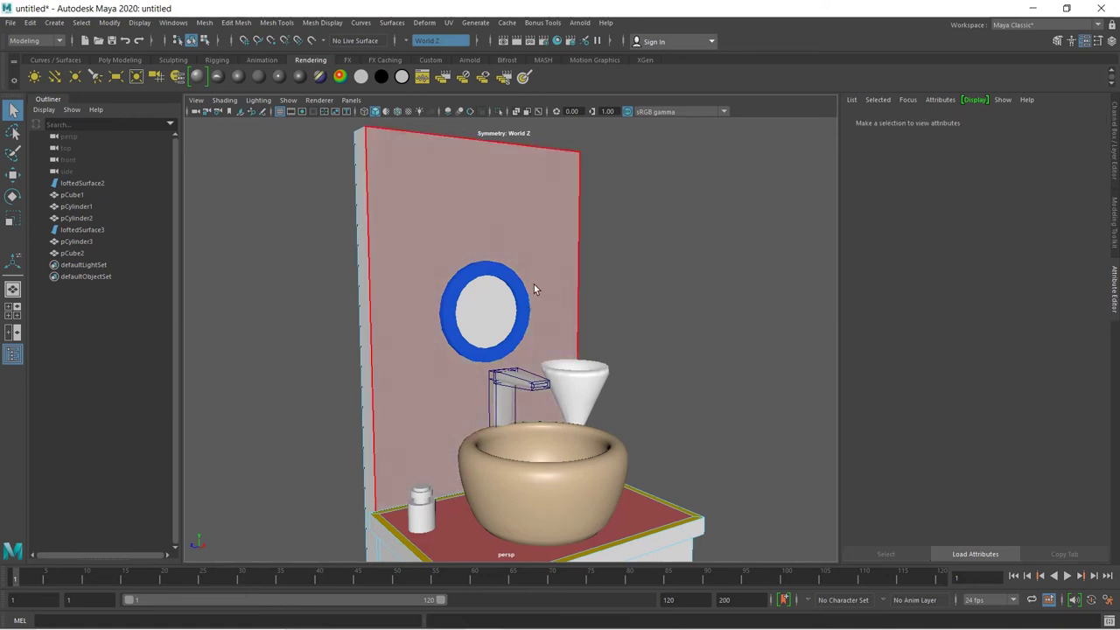
Select the back wall panel's face and assign it a new Blinn material.
{"action": "left_click", "coordinate": [535, 284]}
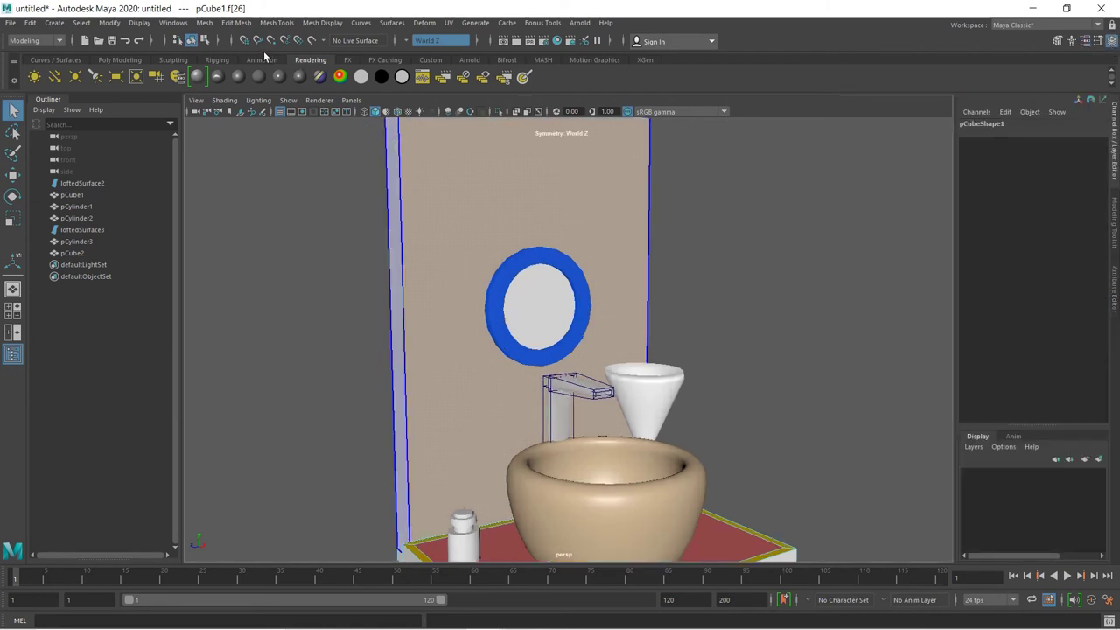
{"action": "left_click", "coordinate": [238, 76]}
{"action": "left_click", "coordinate": [692, 231]}
{"action": "left_click", "coordinate": [518, 241]}
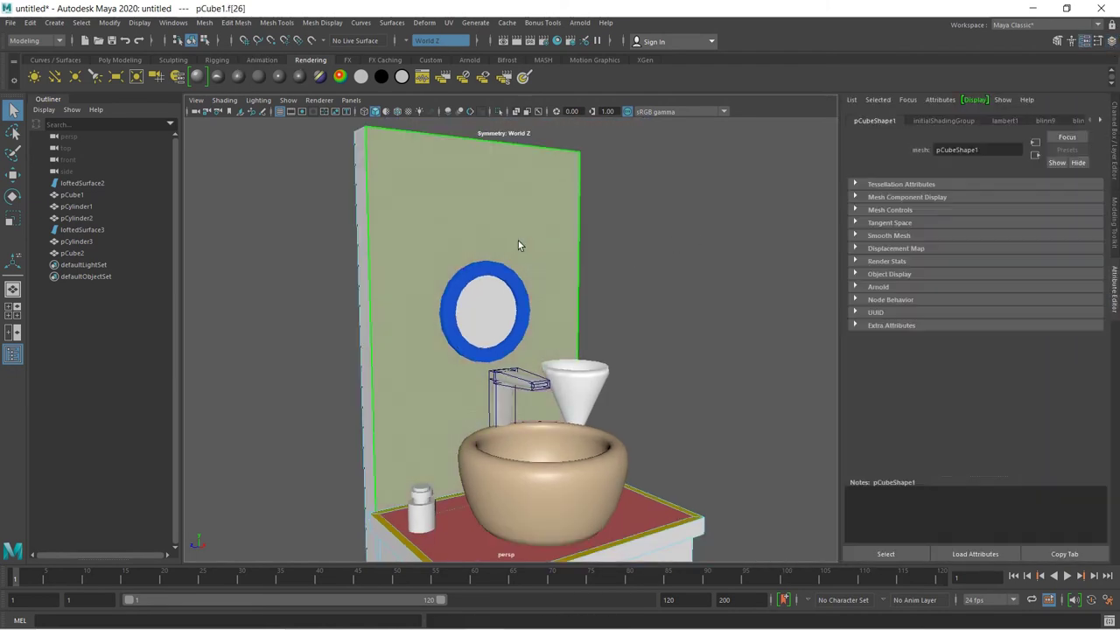
{"action": "right_click_drag", "start_coordinate": [518, 241], "coordinate": [517, 274]}
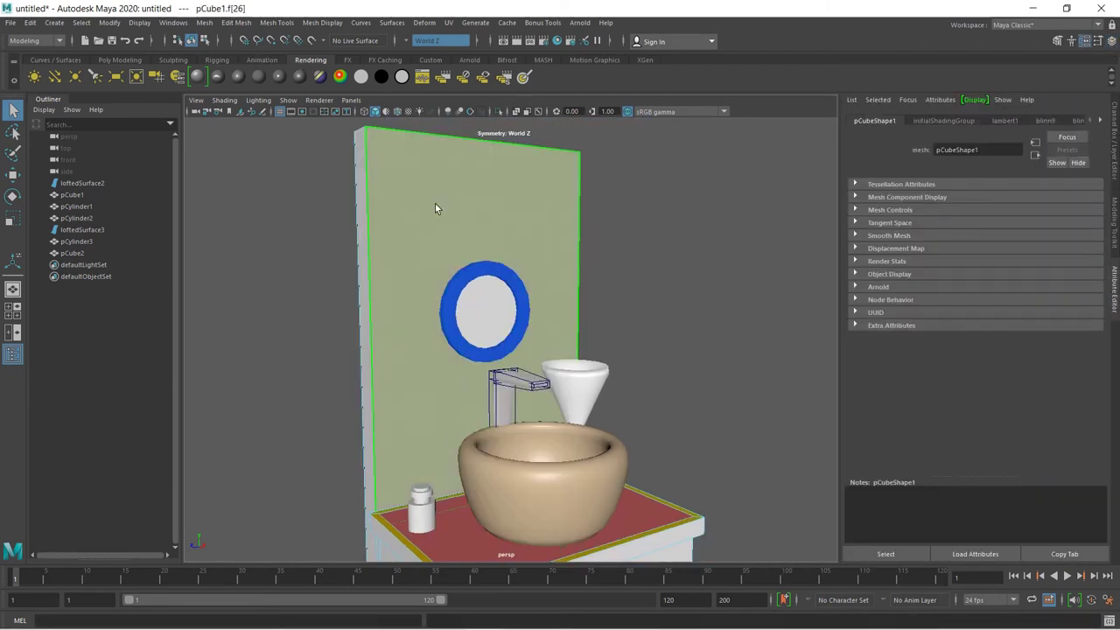
{"action": "left_click", "coordinate": [232, 78]}
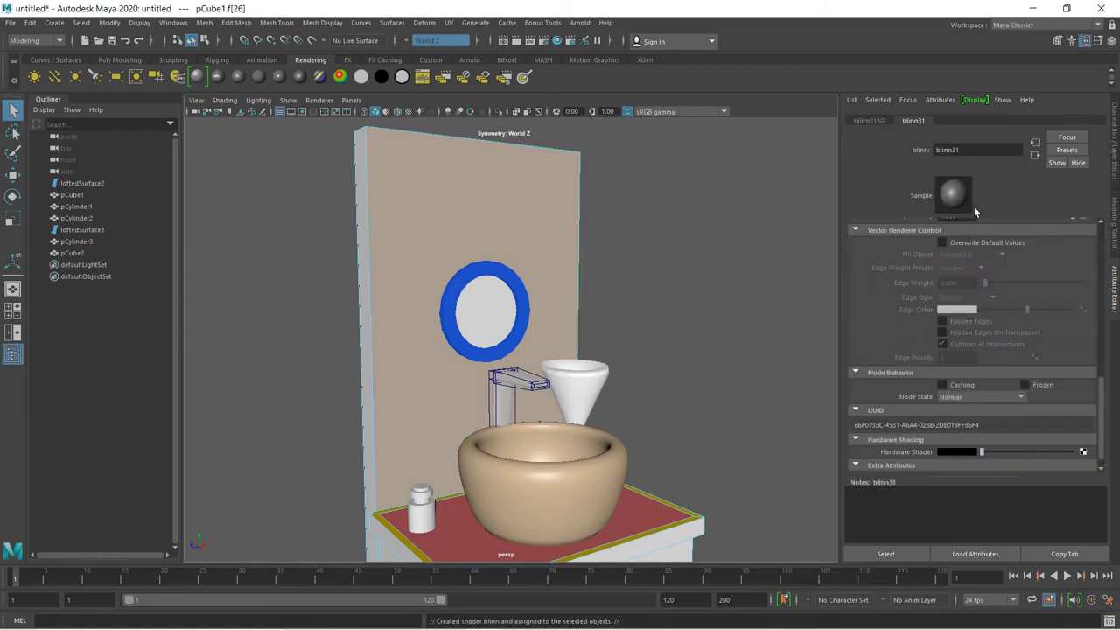
Collapse the material's expanded attribute sections, keeping Common Material Attributes open.
{"action": "left_click", "coordinate": [855, 230]}
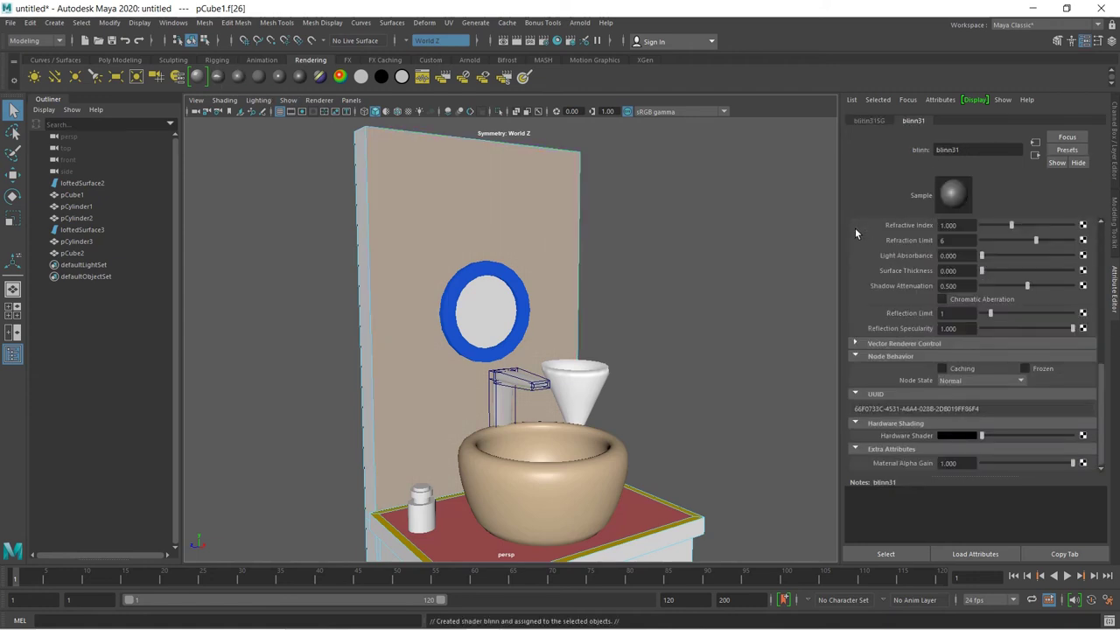
{"action": "left_click", "coordinate": [856, 393]}
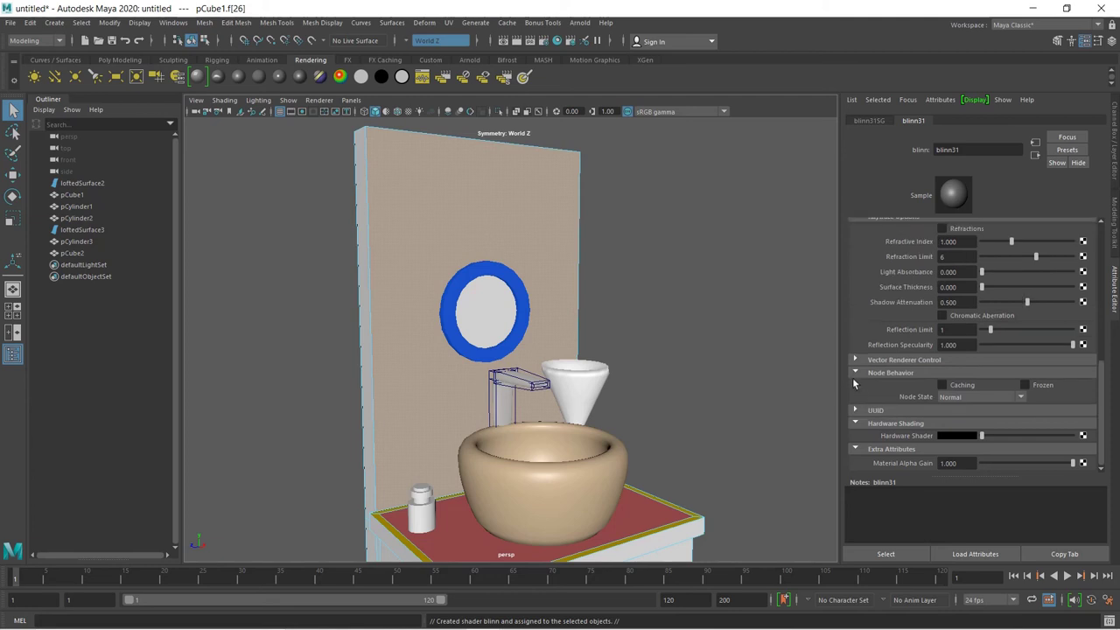
{"action": "left_click", "coordinate": [854, 361]}
{"action": "left_click", "coordinate": [853, 361]}
{"action": "left_click", "coordinate": [856, 450]}
{"action": "left_click", "coordinate": [855, 440]}
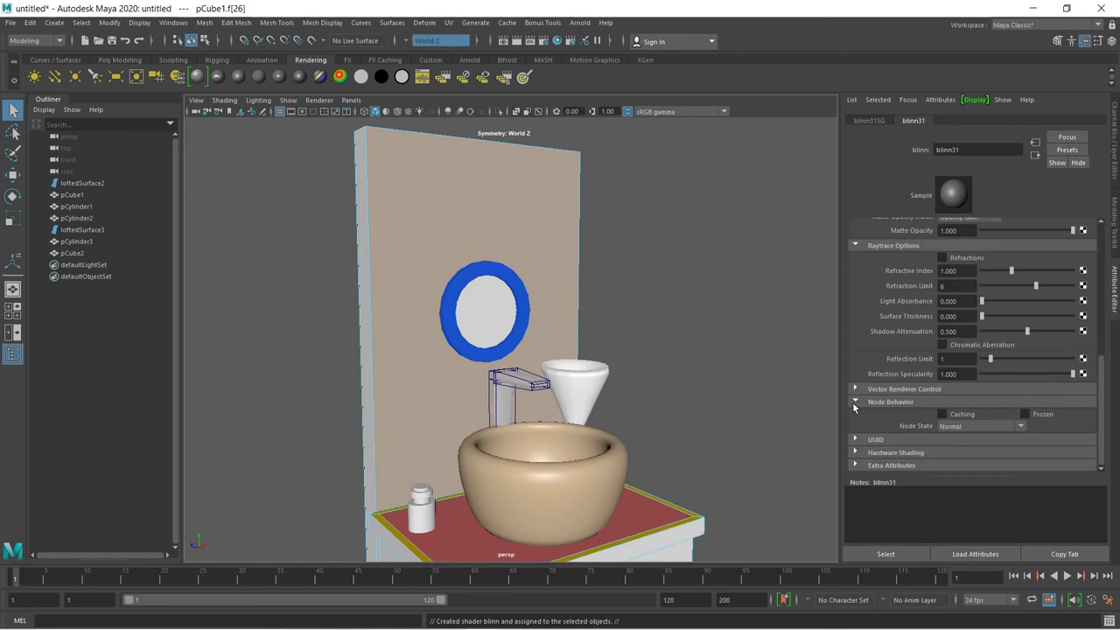
{"action": "left_click", "coordinate": [855, 403]}
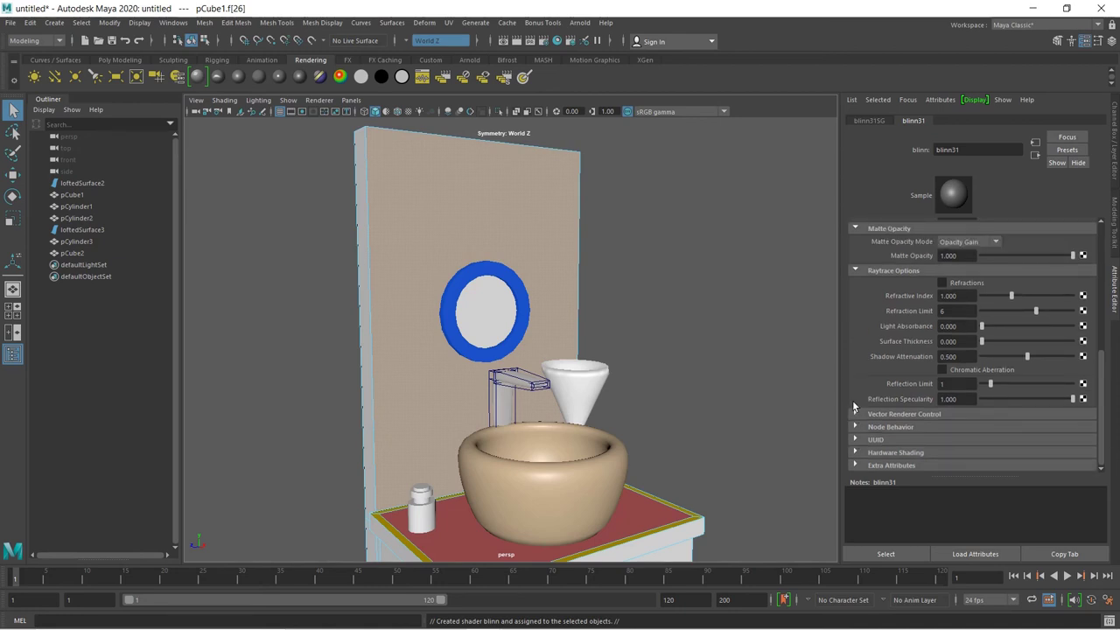
{"action": "left_click", "coordinate": [856, 271]}
{"action": "left_click", "coordinate": [857, 319]}
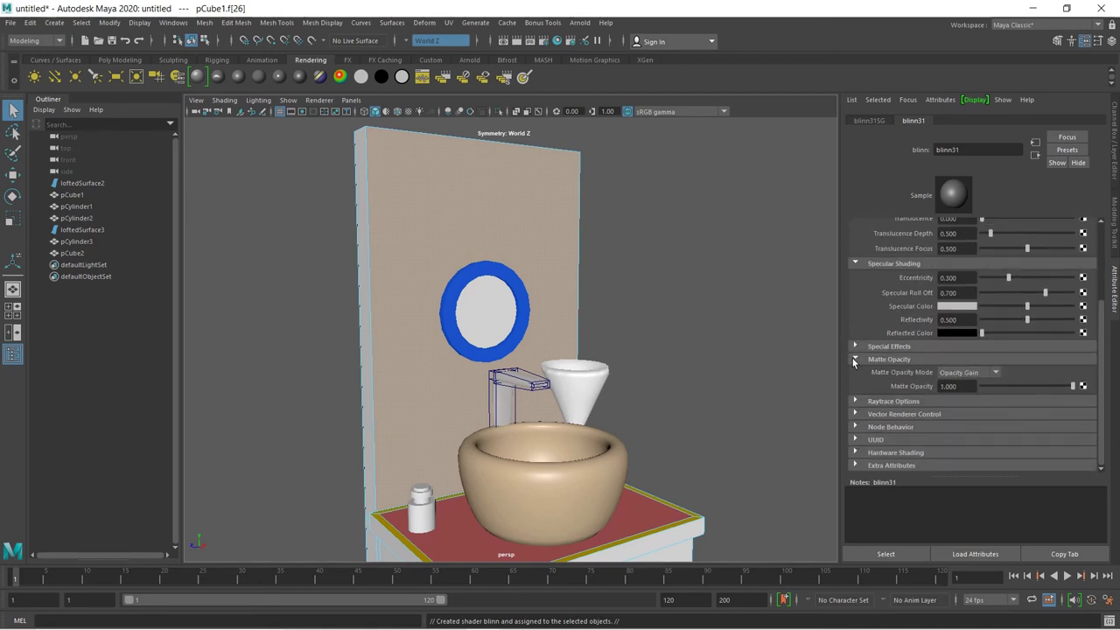
{"action": "left_click", "coordinate": [856, 359]}
{"action": "left_click", "coordinate": [856, 294]}
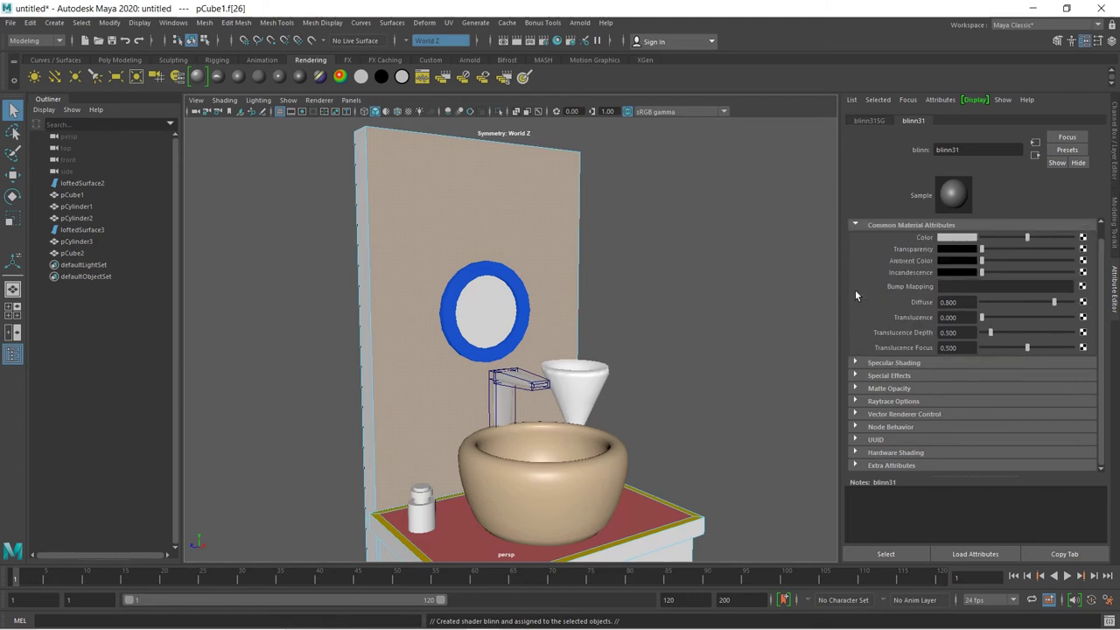
{"action": "left_click", "coordinate": [852, 224]}
{"action": "left_click", "coordinate": [855, 240]}
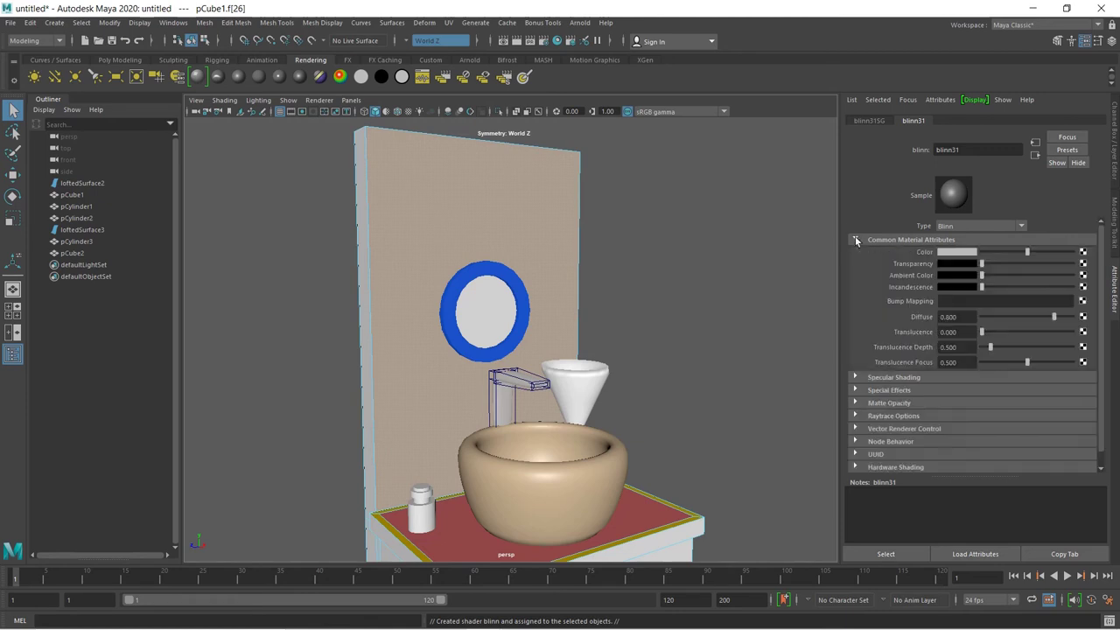
Try a different hue in the material's Color picker, then close it.
{"action": "left_click", "coordinate": [972, 253]}
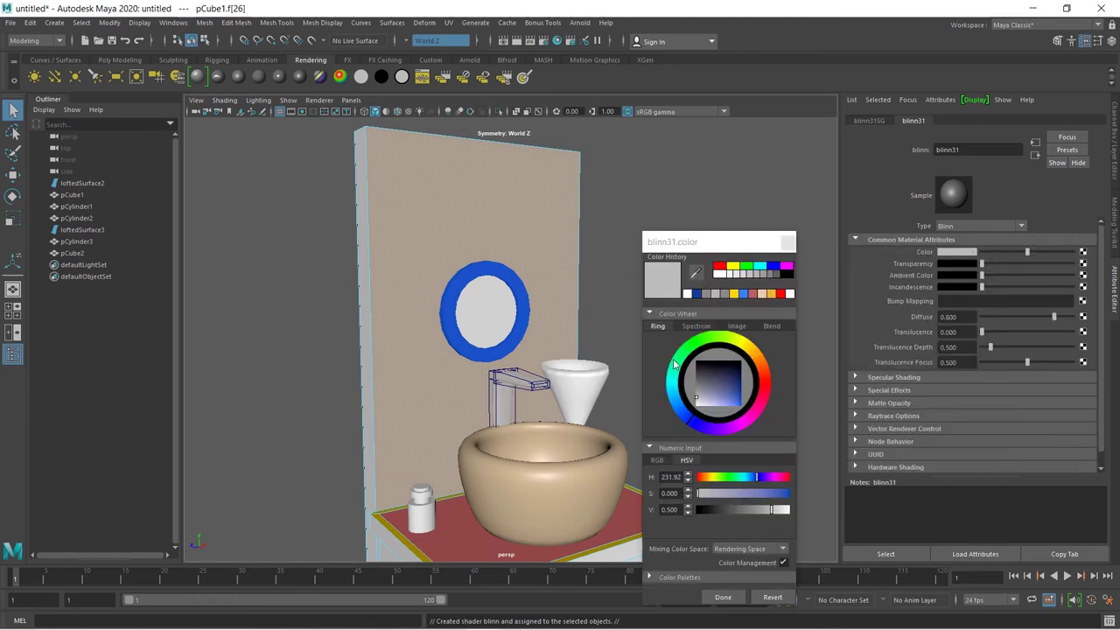
{"action": "left_click_drag", "start_coordinate": [674, 366], "coordinate": [679, 356]}
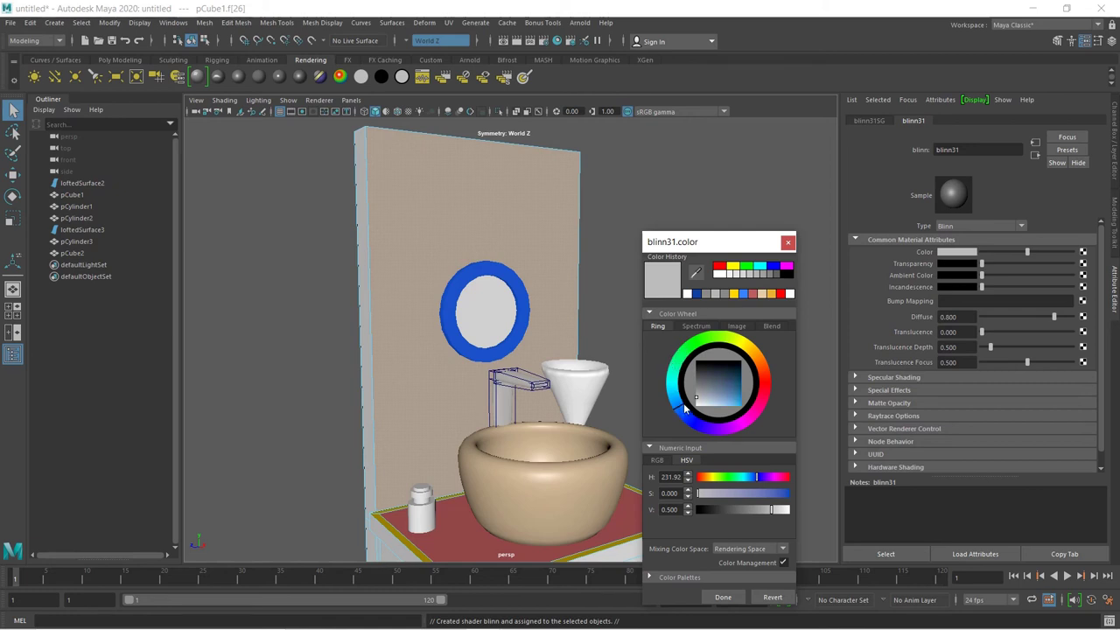
{"action": "left_click", "coordinate": [963, 258]}
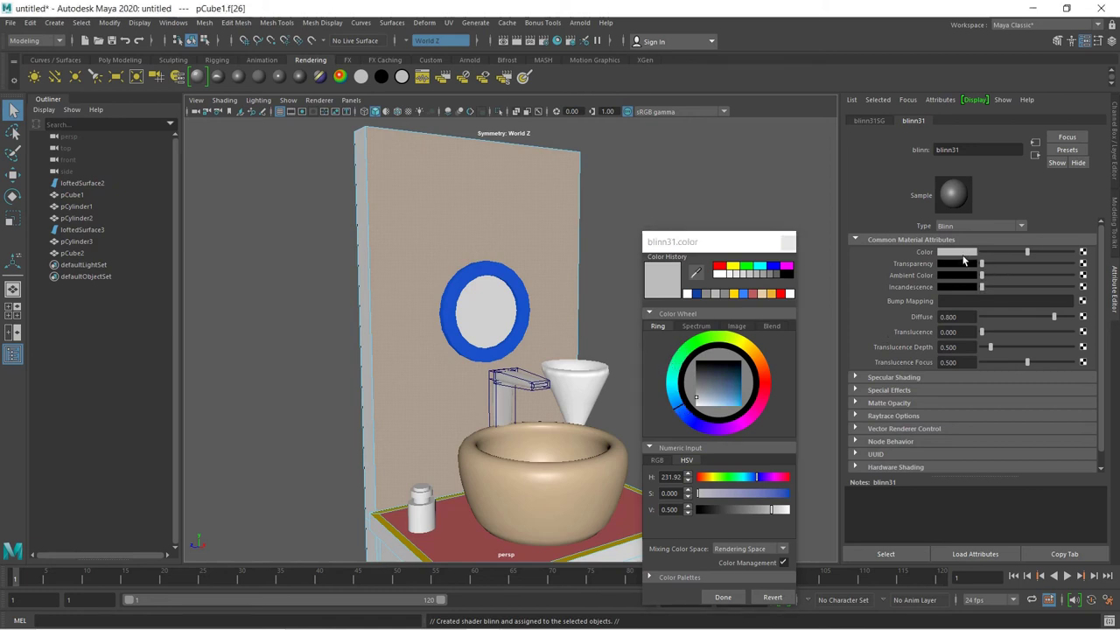
{"action": "left_click", "coordinate": [758, 602]}
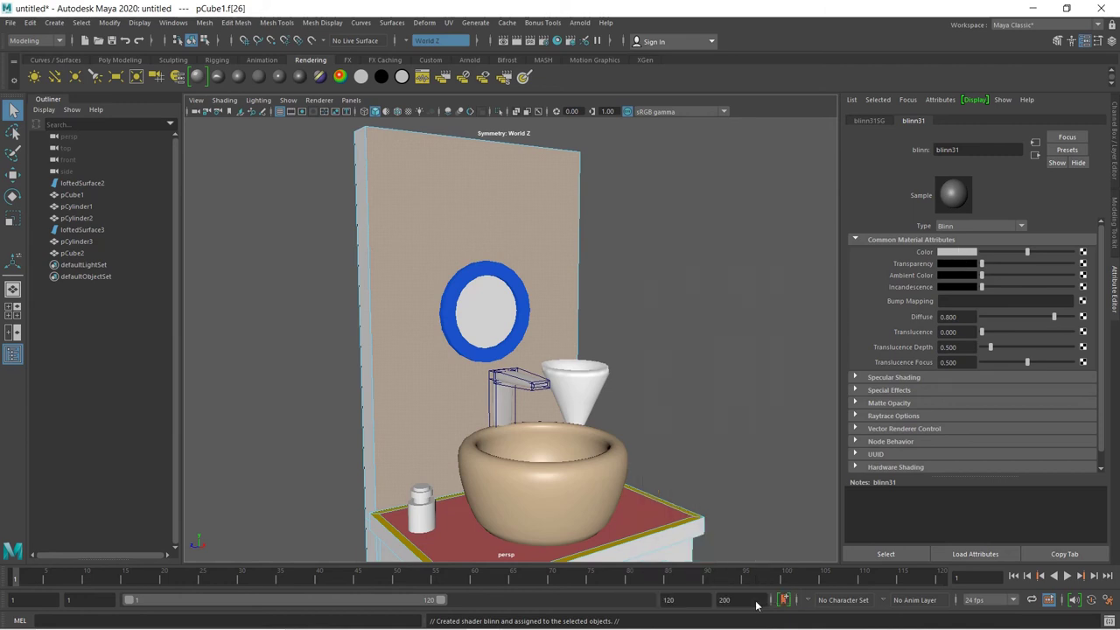
Assign the whole wall another new Blinn, blinn32, coloured grey.
{"action": "left_click", "coordinate": [468, 226]}
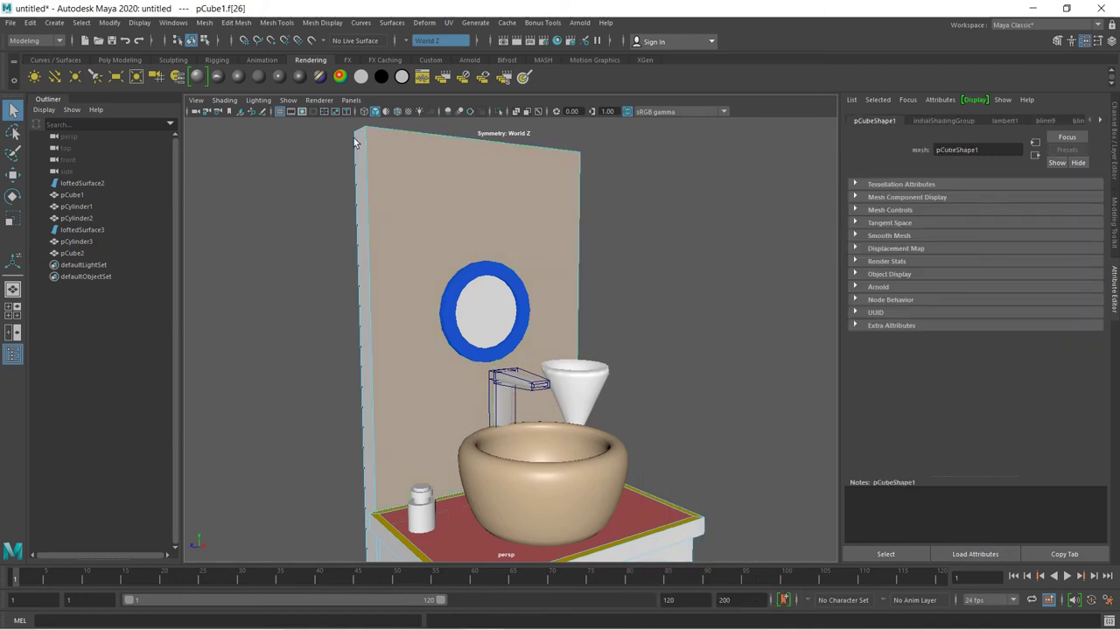
{"action": "left_click", "coordinate": [240, 80]}
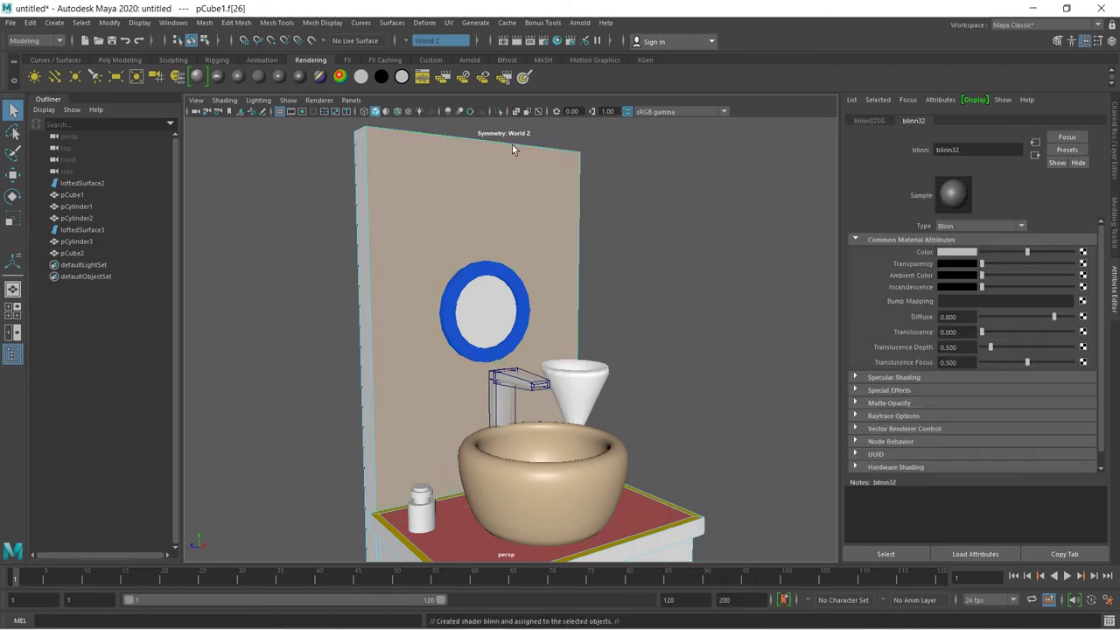
{"action": "left_click", "coordinate": [949, 253]}
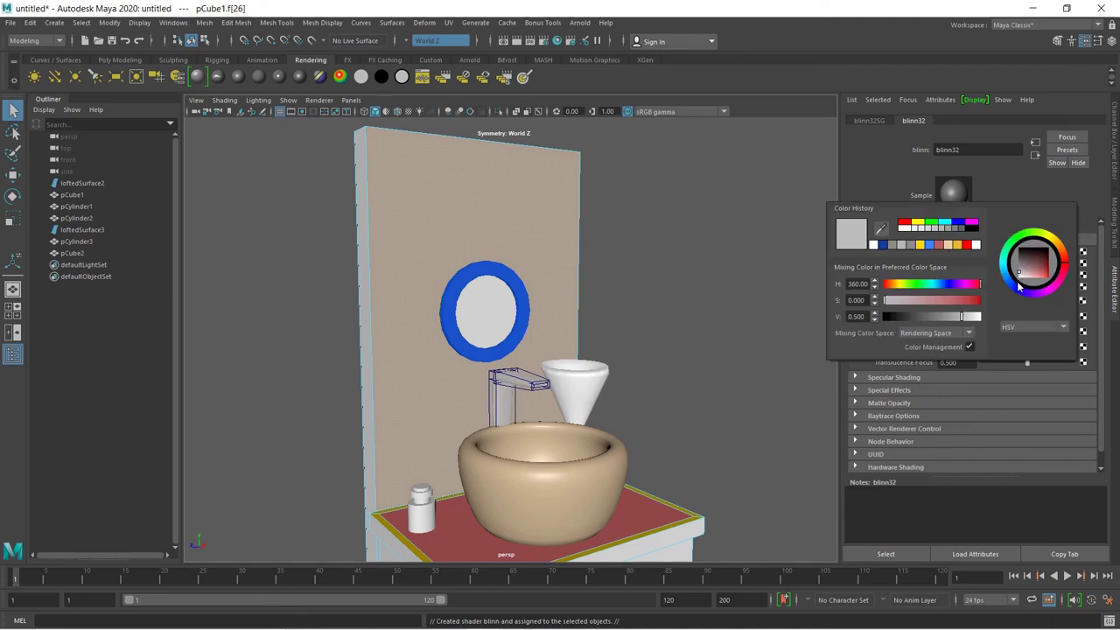
{"action": "left_click", "coordinate": [676, 230]}
{"action": "left_click", "coordinate": [535, 262]}
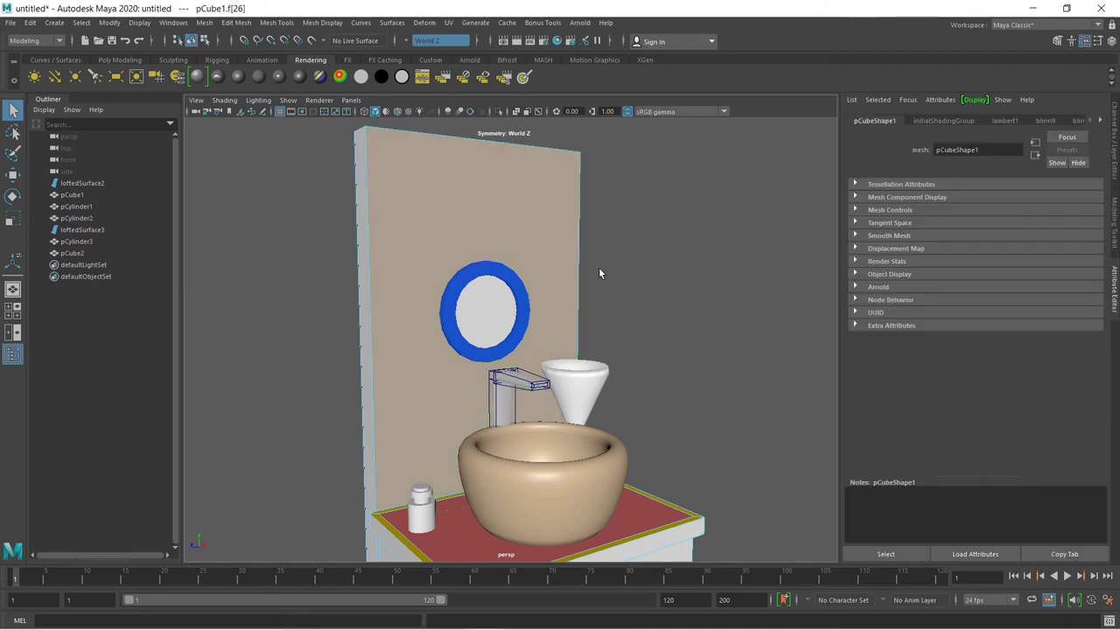
Orbit around the vanity and clear the selection.
{"action": "left_click_drag", "start_coordinate": [670, 283], "coordinate": [632, 288], "text": "alt"}
{"action": "right_click_drag", "start_coordinate": [596, 247], "coordinate": [599, 274]}
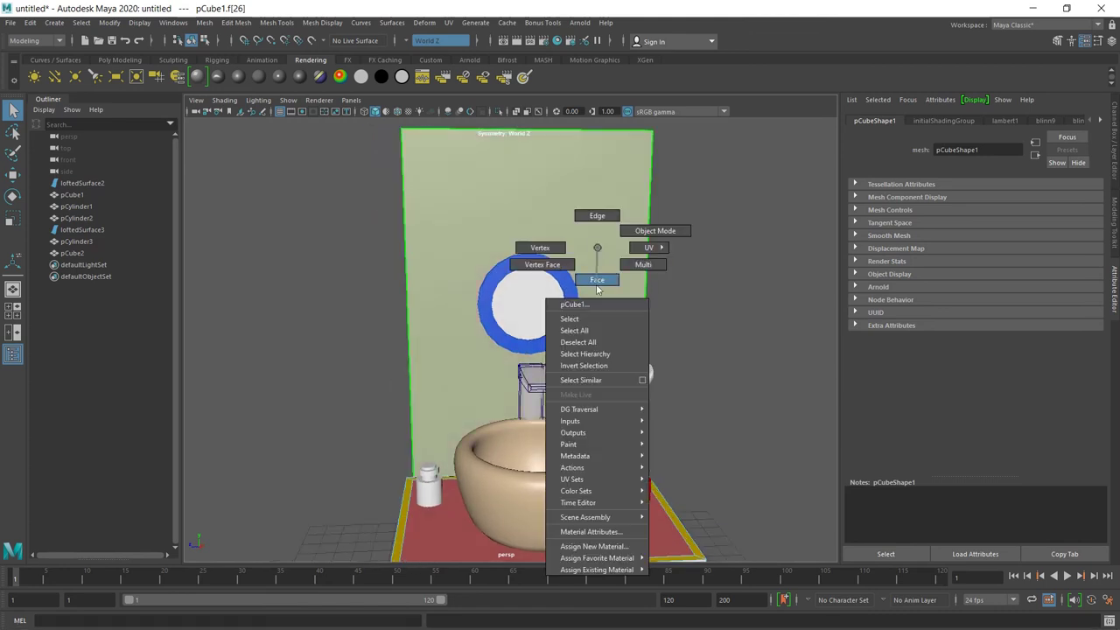
{"action": "mouse_move", "coordinate": [660, 277]}
{"action": "left_mouse_down", "text": "alt"}
{"action": "mouse_move", "coordinate": [472, 260]}
{"action": "mouse_move", "coordinate": [441, 284]}
{"action": "mouse_move", "coordinate": [607, 317]}
{"action": "mouse_move", "coordinate": [595, 290]}
{"action": "mouse_move", "coordinate": [545, 359]}
{"action": "left_mouse_up", "text": "alt"}
{"action": "left_click", "coordinate": [471, 260]}
{"action": "scroll", "coordinate": [545, 359], "scroll_direction": "down", "scroll_amount": 2}
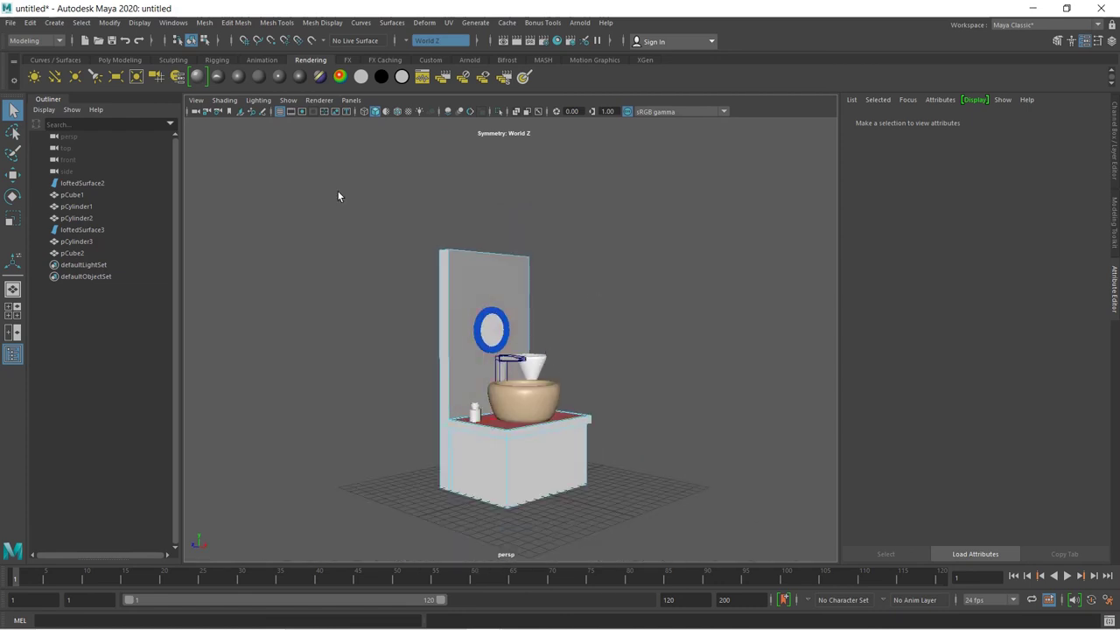
Create a new polygon cube, pCube4, and scale it into a thin flat slab.
{"action": "left_click", "coordinate": [64, 61]}
{"action": "left_click", "coordinate": [117, 61]}
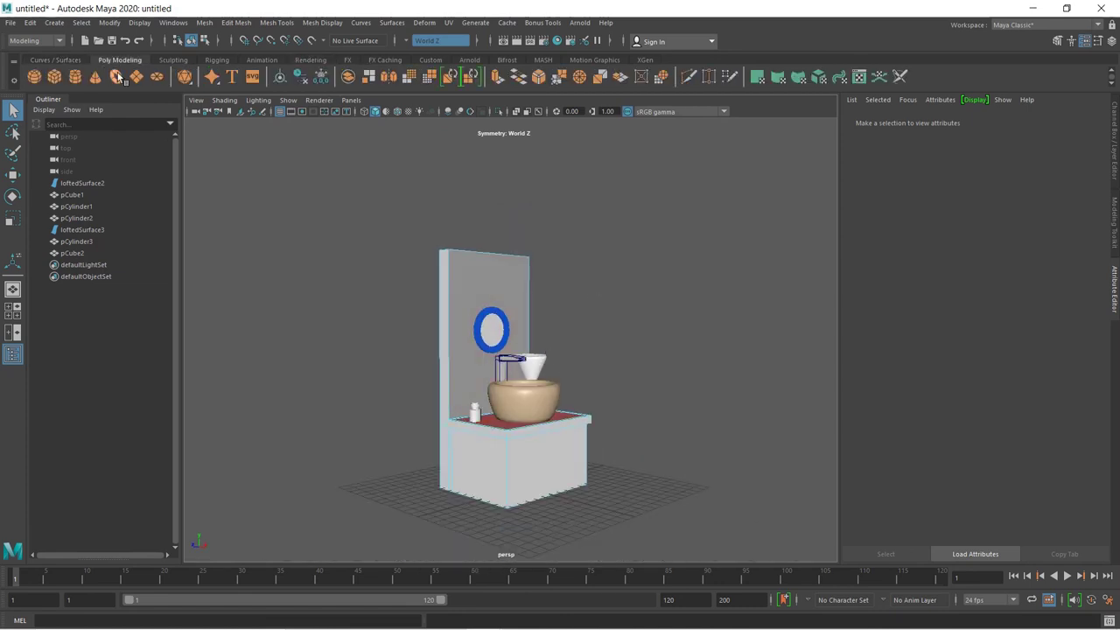
{"action": "left_click", "coordinate": [54, 77]}
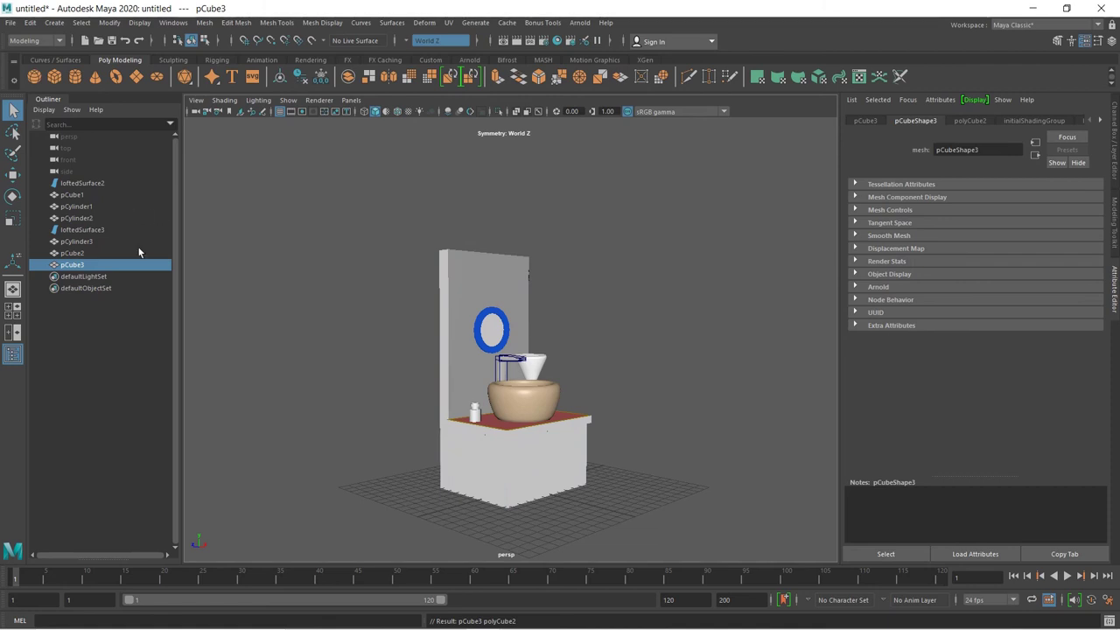
{"action": "left_click", "coordinate": [54, 77]}
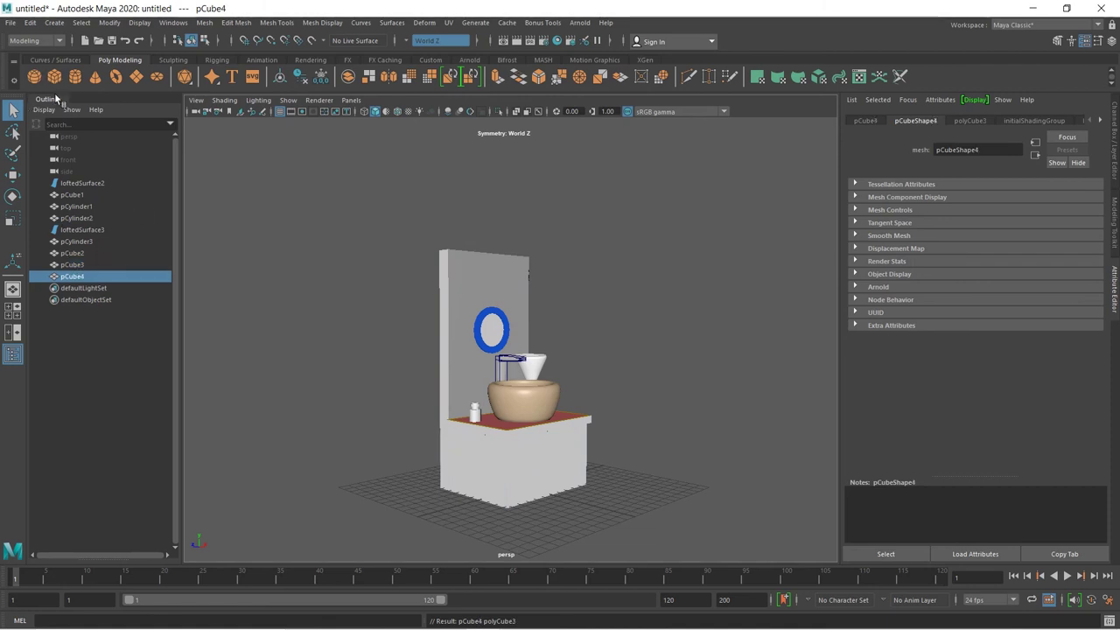
{"action": "left_click", "coordinate": [9, 173]}
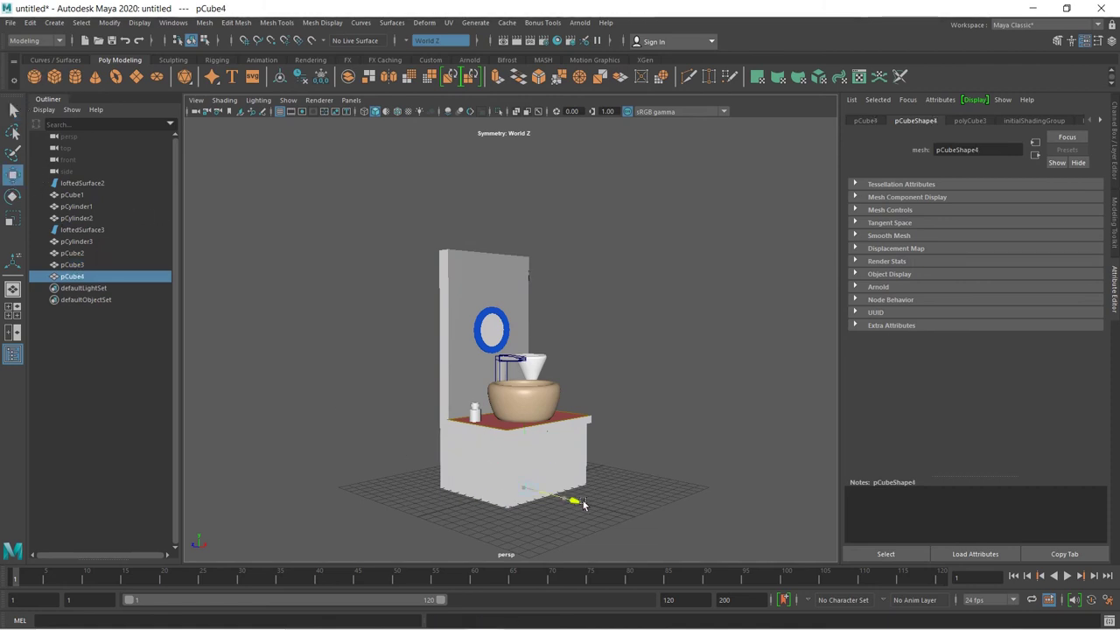
{"action": "scroll", "coordinate": [663, 505], "scroll_direction": "up", "scroll_amount": 5}
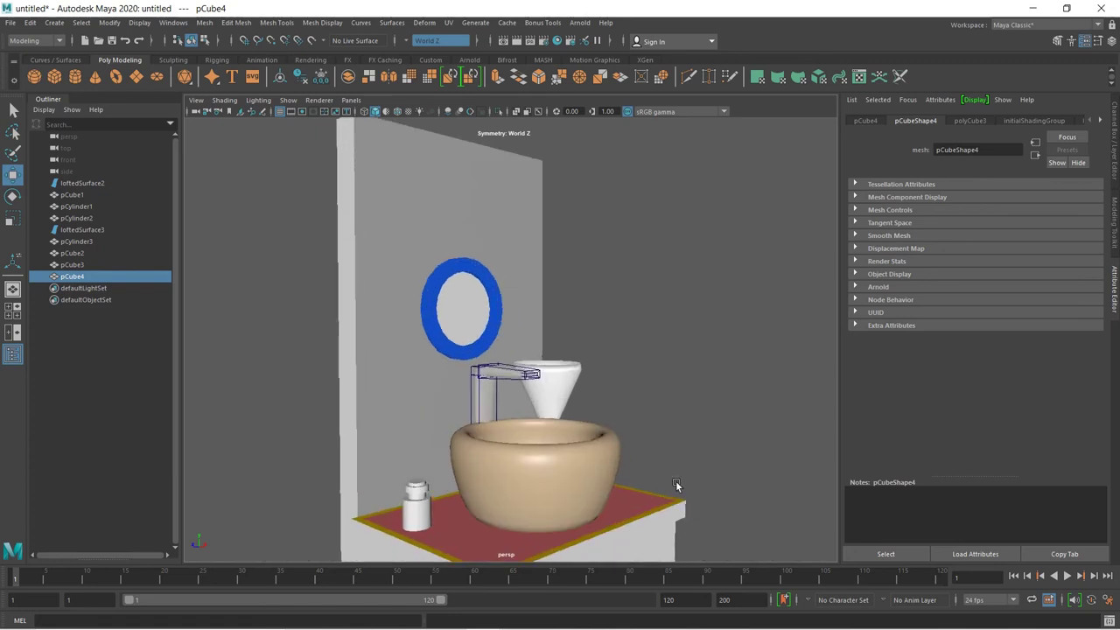
{"action": "middle_click_drag", "start_coordinate": [663, 502], "coordinate": [615, 253], "text": "alt"}
{"action": "left_click", "coordinate": [12, 216]}
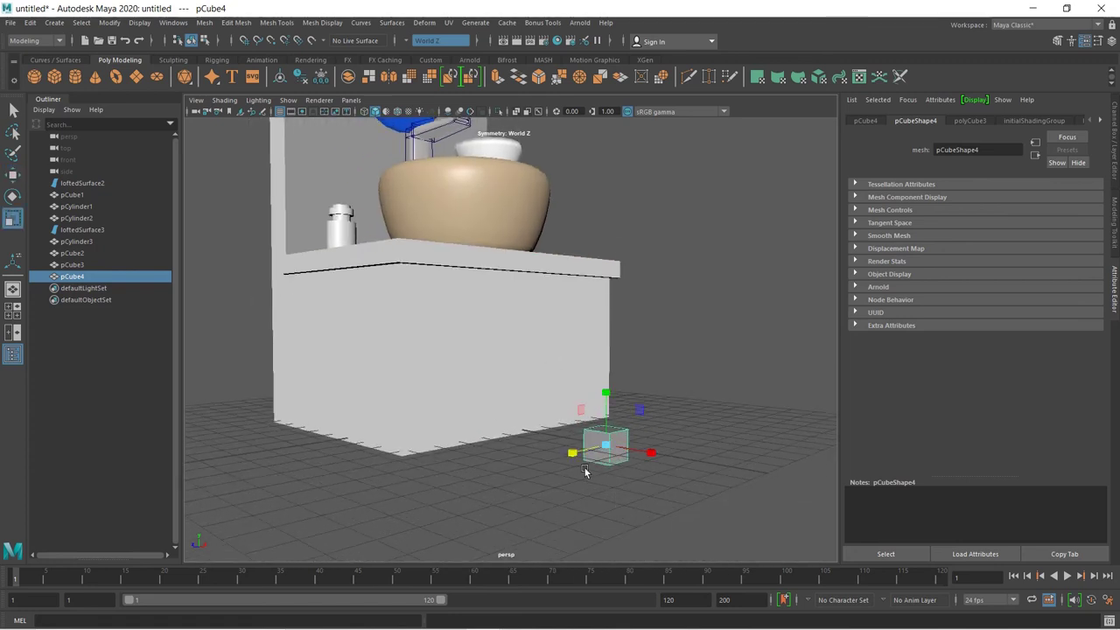
{"action": "left_click_drag", "start_coordinate": [571, 452], "coordinate": [508, 467]}
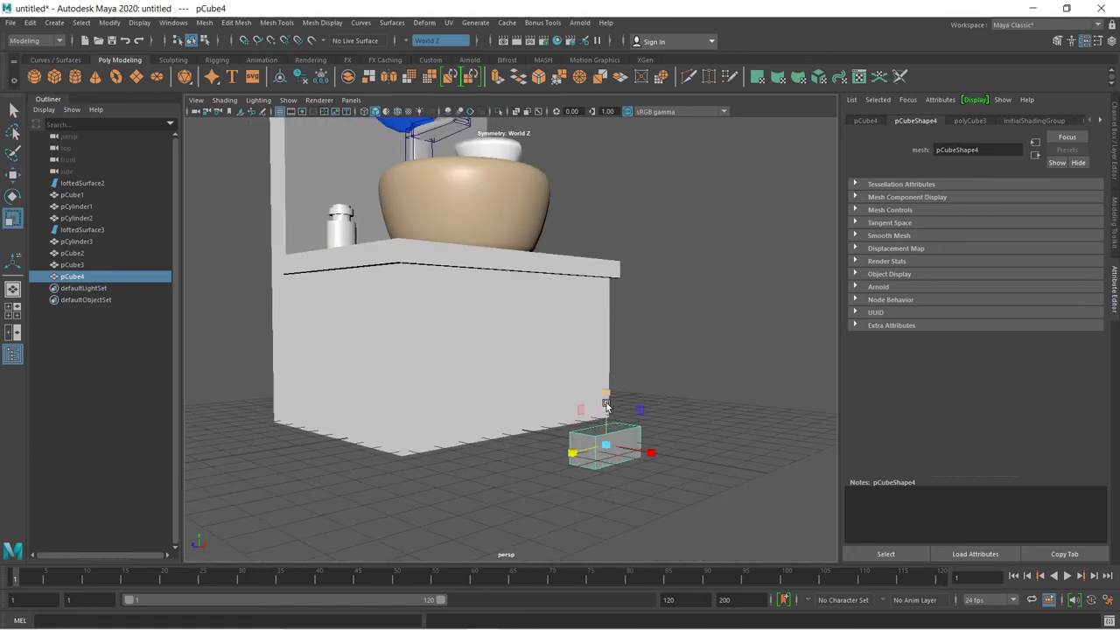
{"action": "mouse_move", "coordinate": [607, 406]}
{"action": "left_mouse_down"}
{"action": "mouse_move", "coordinate": [610, 463]}
{"action": "mouse_move", "coordinate": [610, 407]}
{"action": "left_mouse_up"}
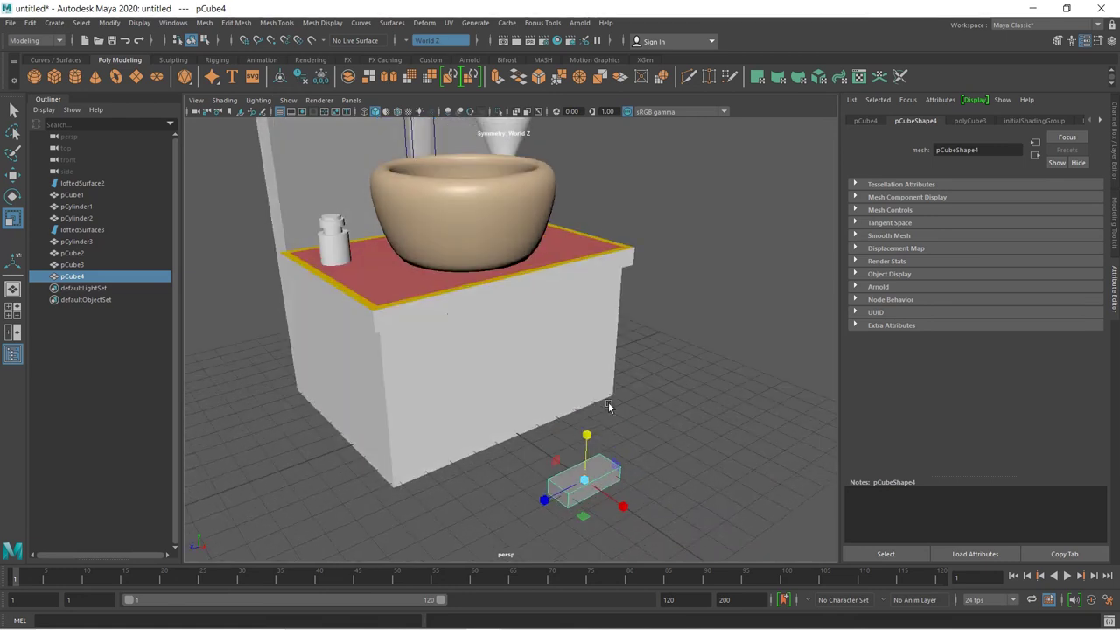
Bevel the slab's edges at fraction 0.5.
{"action": "left_click", "coordinate": [540, 79]}
{"action": "left_click", "coordinate": [585, 484]}
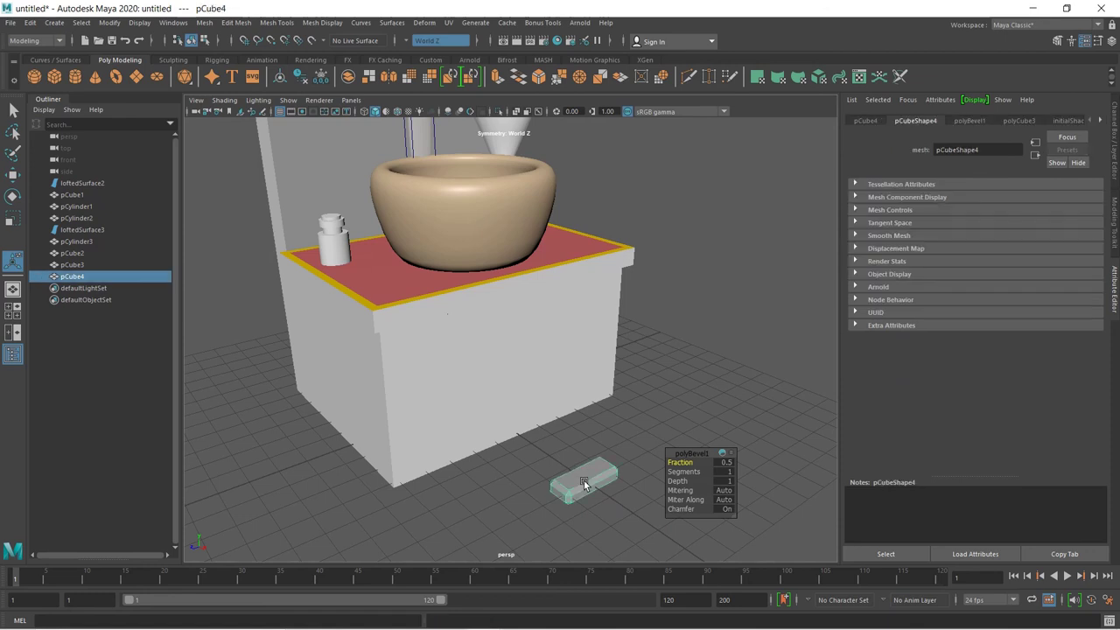
{"action": "right_click_drag", "start_coordinate": [585, 484], "coordinate": [634, 273]}
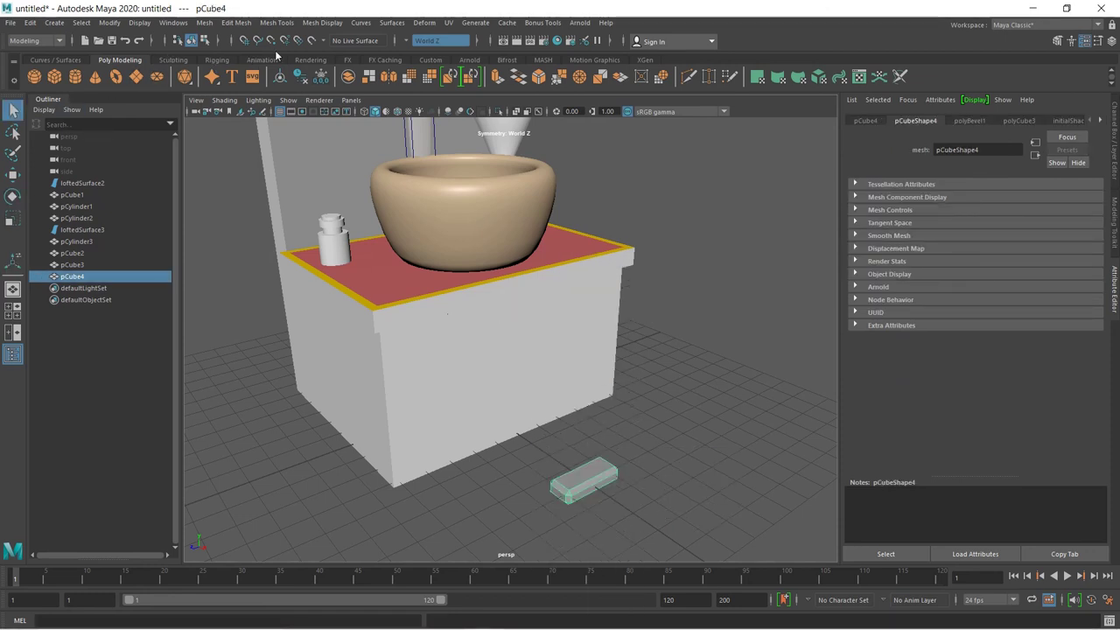
Assign pCube4 a new Blinn, blinn34, coloured bright yellow (HSV 63 / 1 / 1).
{"action": "left_click", "coordinate": [302, 61]}
{"action": "left_click", "coordinate": [242, 78]}
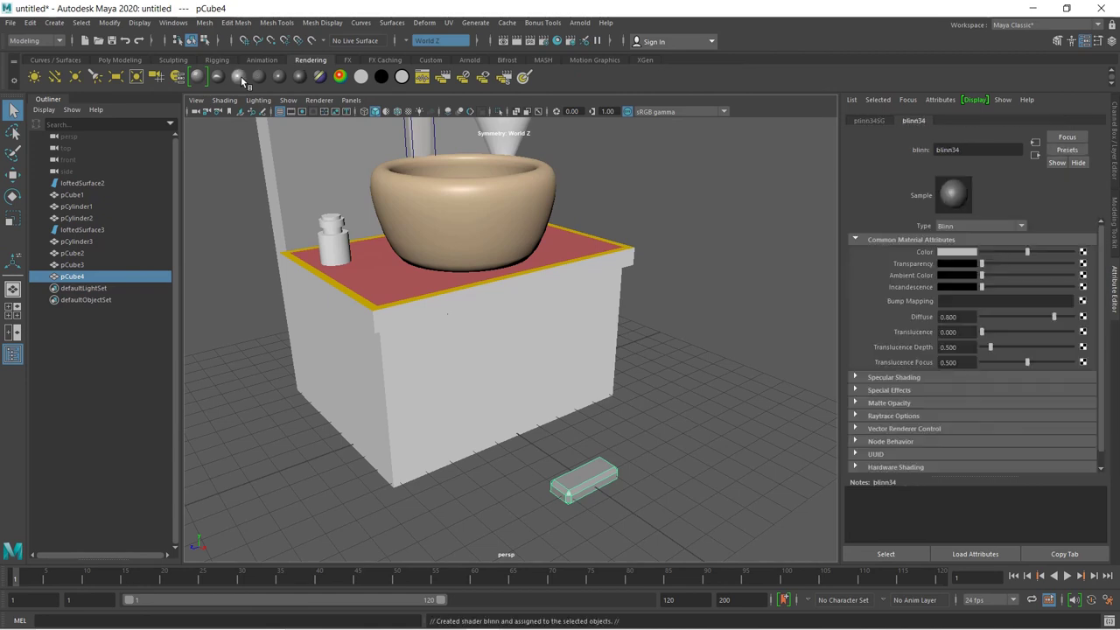
{"action": "left_click", "coordinate": [957, 252]}
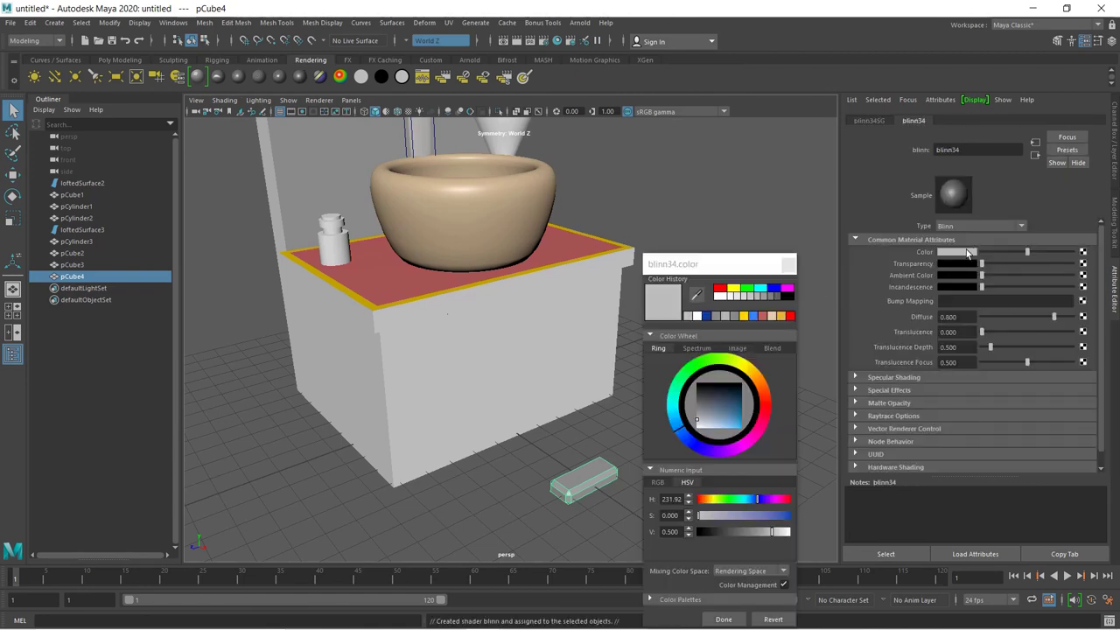
{"action": "left_click_drag", "start_coordinate": [738, 406], "coordinate": [752, 450]}
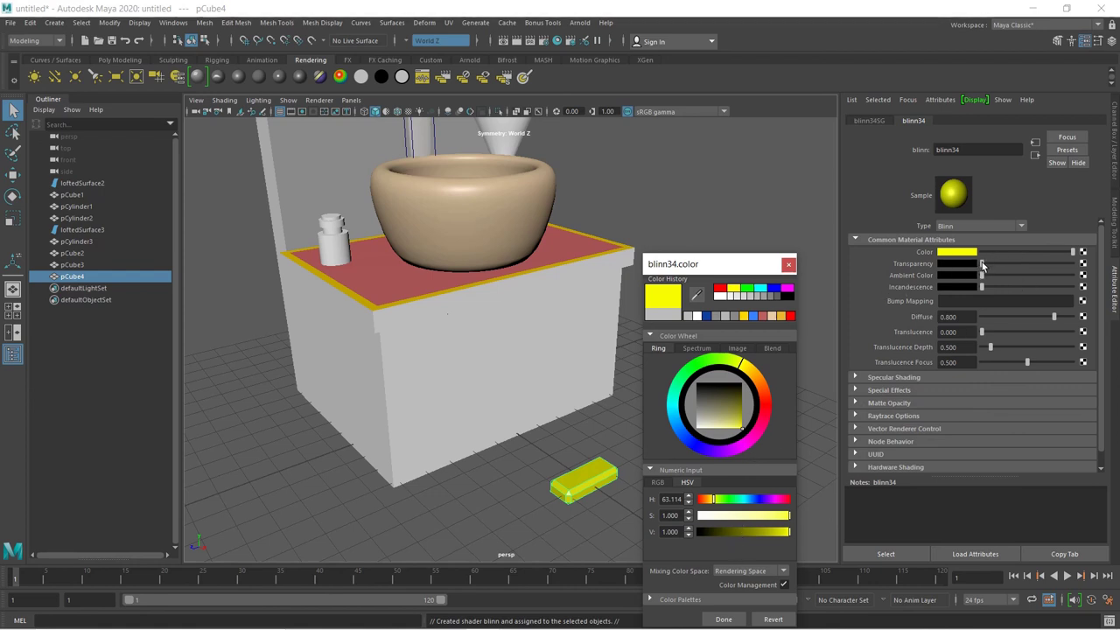
{"action": "mouse_move", "coordinate": [1073, 252]}
{"action": "left_mouse_down"}
{"action": "mouse_move", "coordinate": [1019, 255]}
{"action": "mouse_move", "coordinate": [1104, 254]}
{"action": "left_mouse_up"}
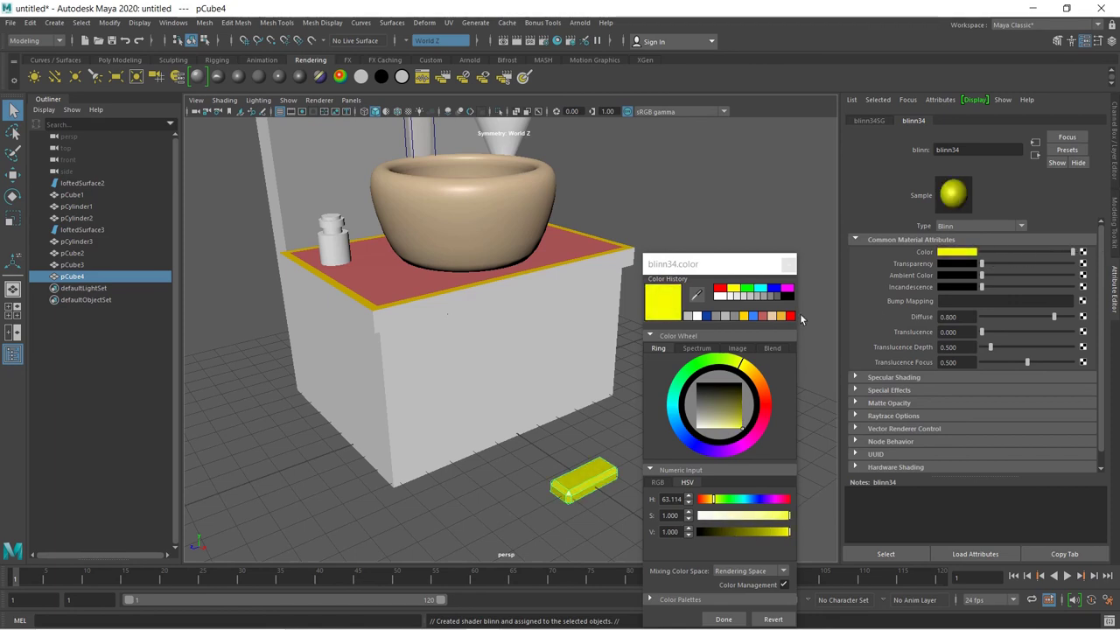
{"action": "left_click", "coordinate": [724, 619]}
Move the yellow box up from the floor to sit beside the white holder.
{"action": "left_click", "coordinate": [586, 486]}
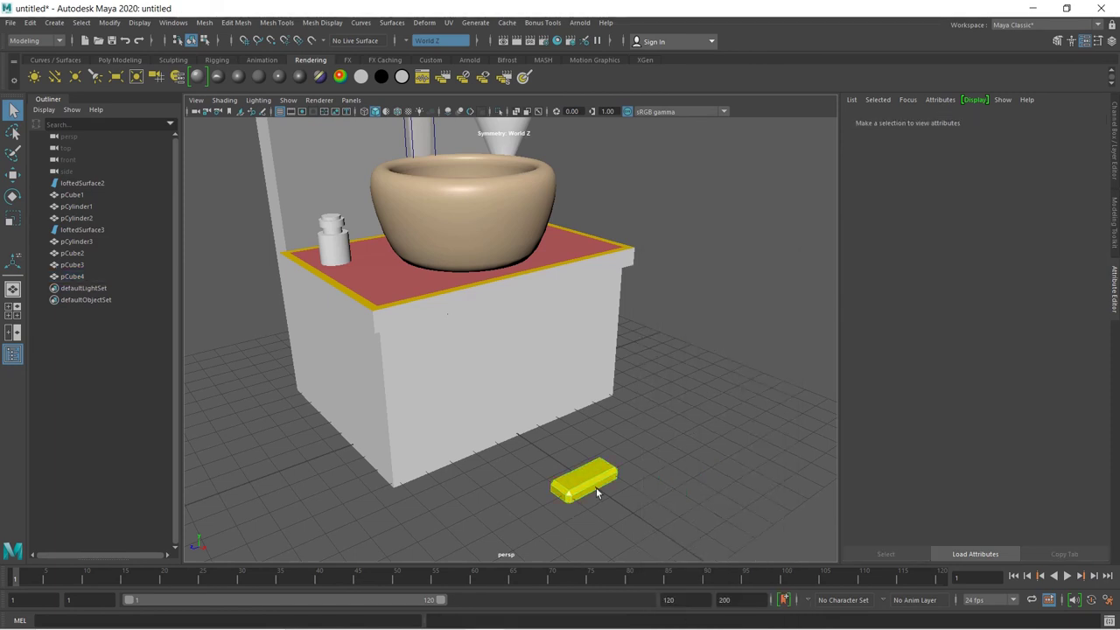
{"action": "scroll", "coordinate": [576, 452], "scroll_direction": "down", "scroll_amount": 5}
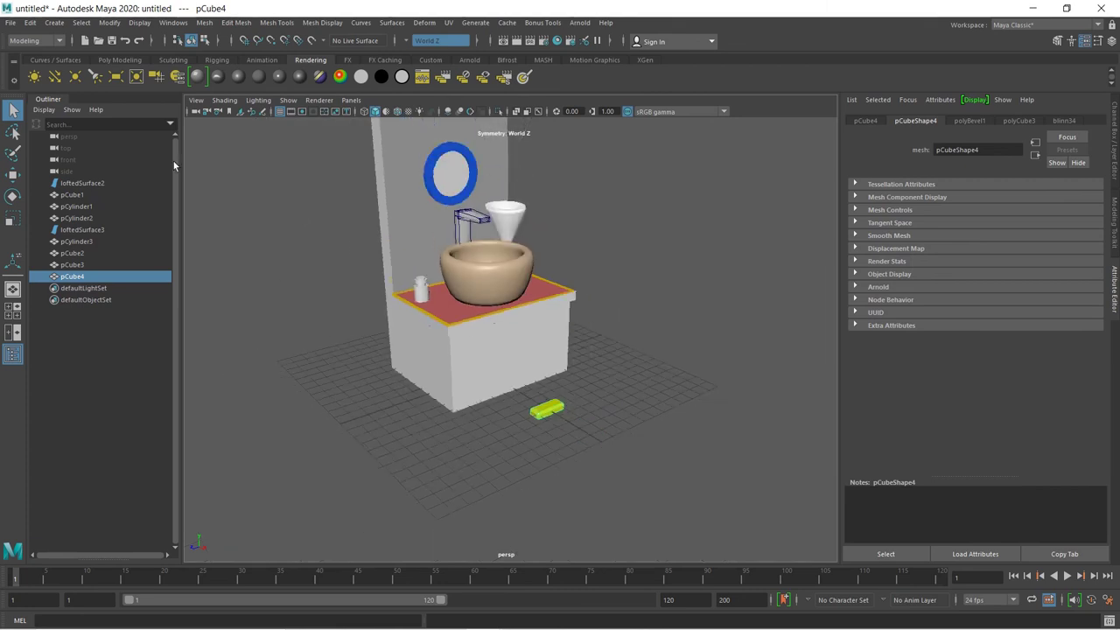
{"action": "left_click", "coordinate": [12, 174]}
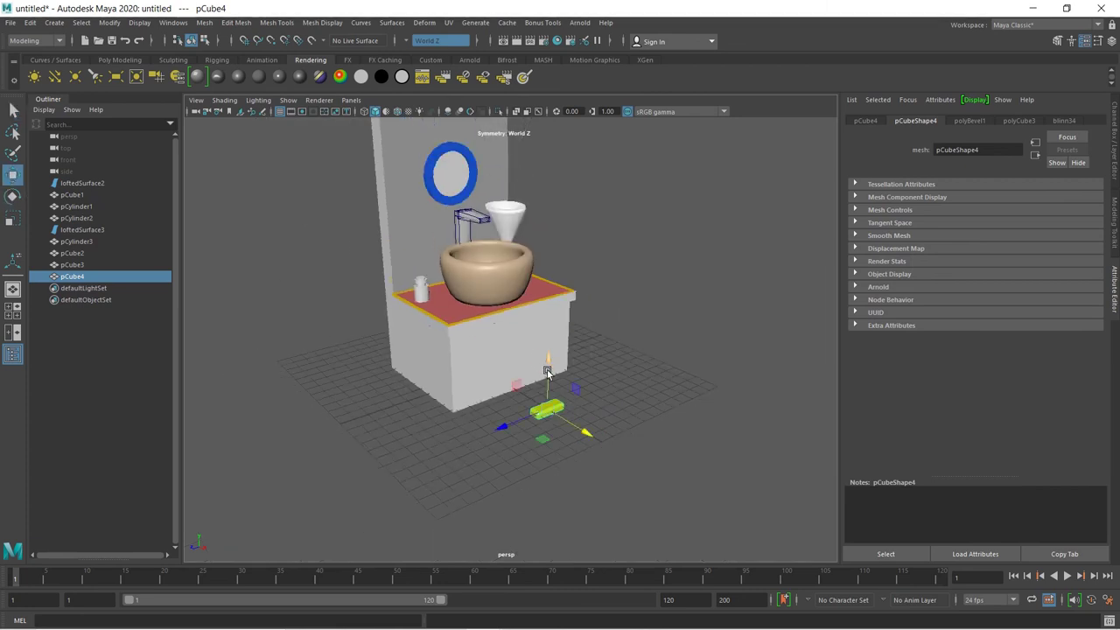
{"action": "left_click_drag", "start_coordinate": [547, 372], "coordinate": [544, 229]}
{"action": "mouse_move", "coordinate": [662, 330]}
{"action": "left_mouse_down", "text": "alt"}
{"action": "mouse_move", "coordinate": [577, 344]}
{"action": "mouse_move", "coordinate": [476, 308]}
{"action": "left_mouse_up", "text": "alt"}
{"action": "left_click_drag", "start_coordinate": [448, 268], "coordinate": [587, 228]}
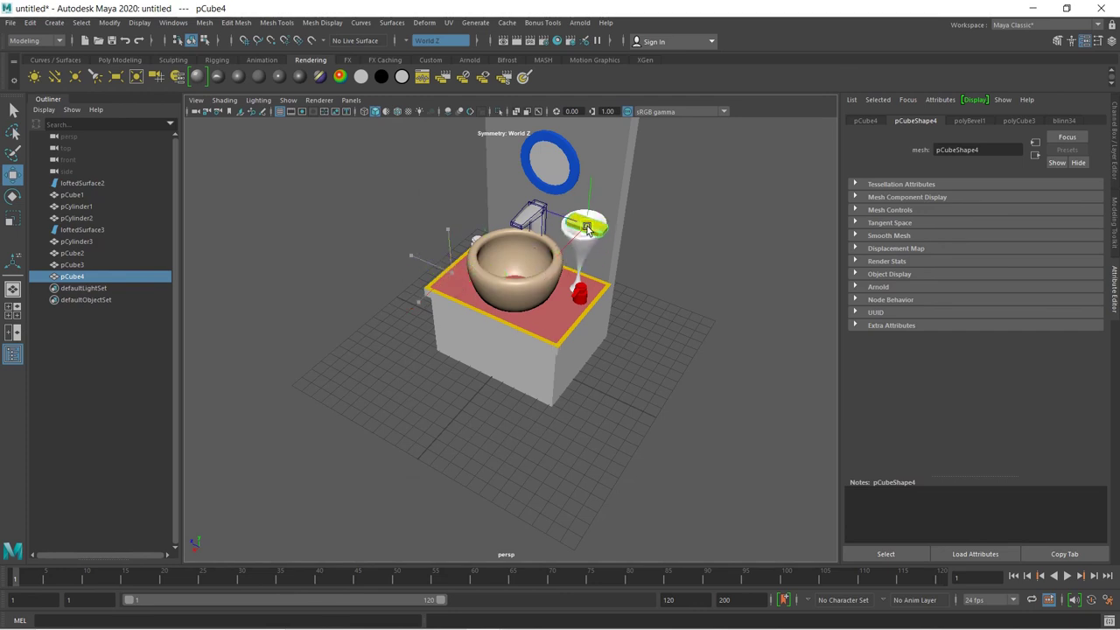
{"action": "scroll", "coordinate": [689, 269], "scroll_direction": "up", "scroll_amount": 5}
{"action": "left_click_drag", "start_coordinate": [689, 270], "coordinate": [544, 430], "text": "alt"}
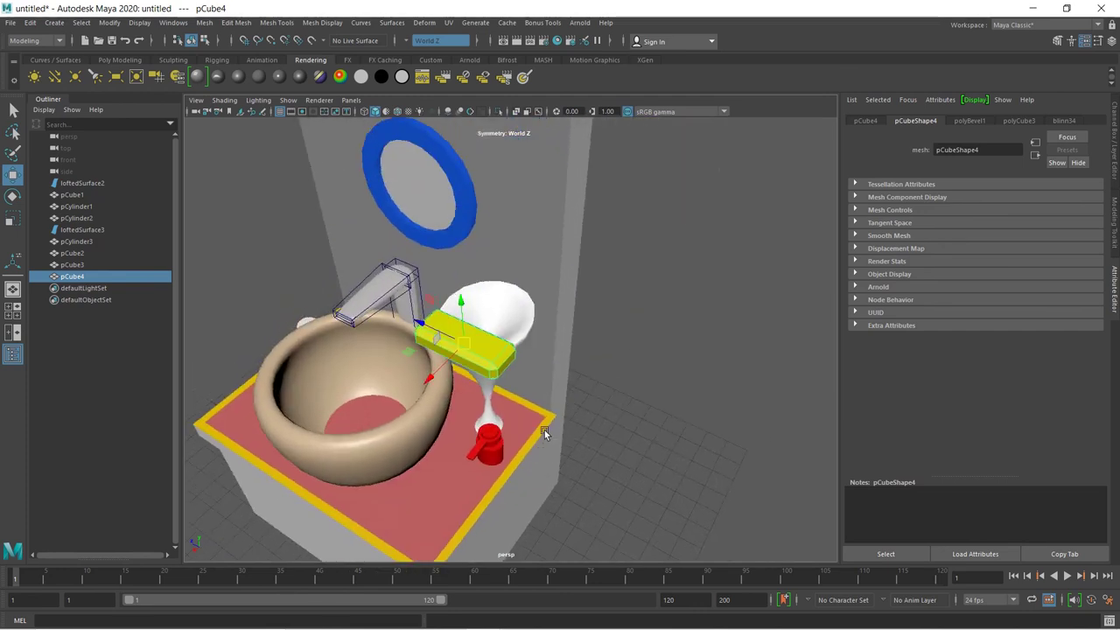
{"action": "left_click", "coordinate": [443, 374]}
{"action": "left_click", "coordinate": [469, 351]}
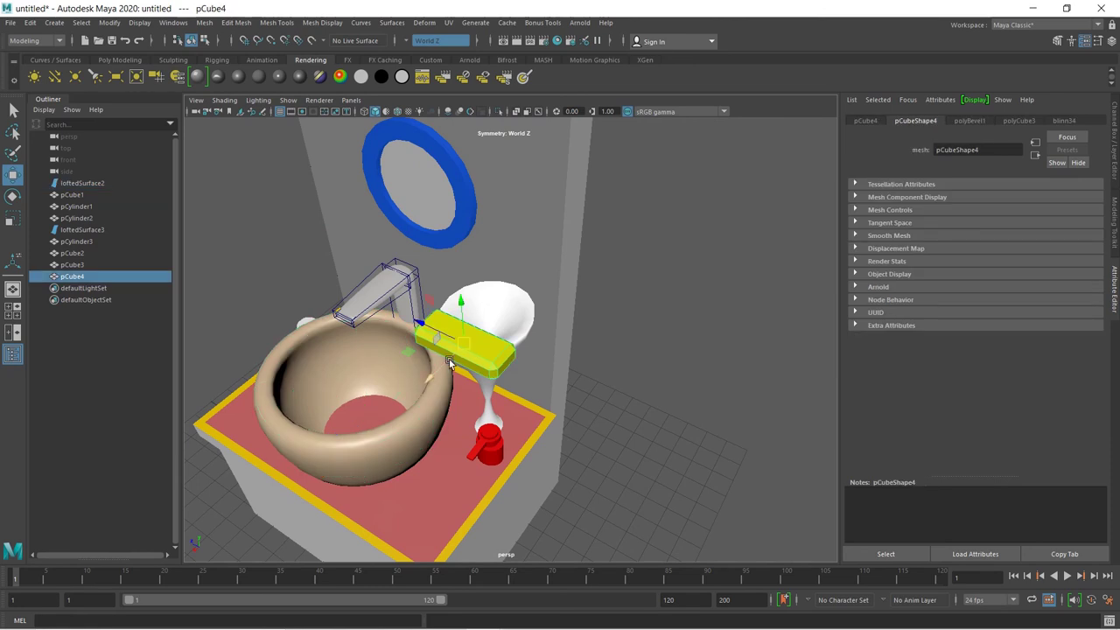
{"action": "left_click_drag", "start_coordinate": [468, 351], "coordinate": [475, 308]}
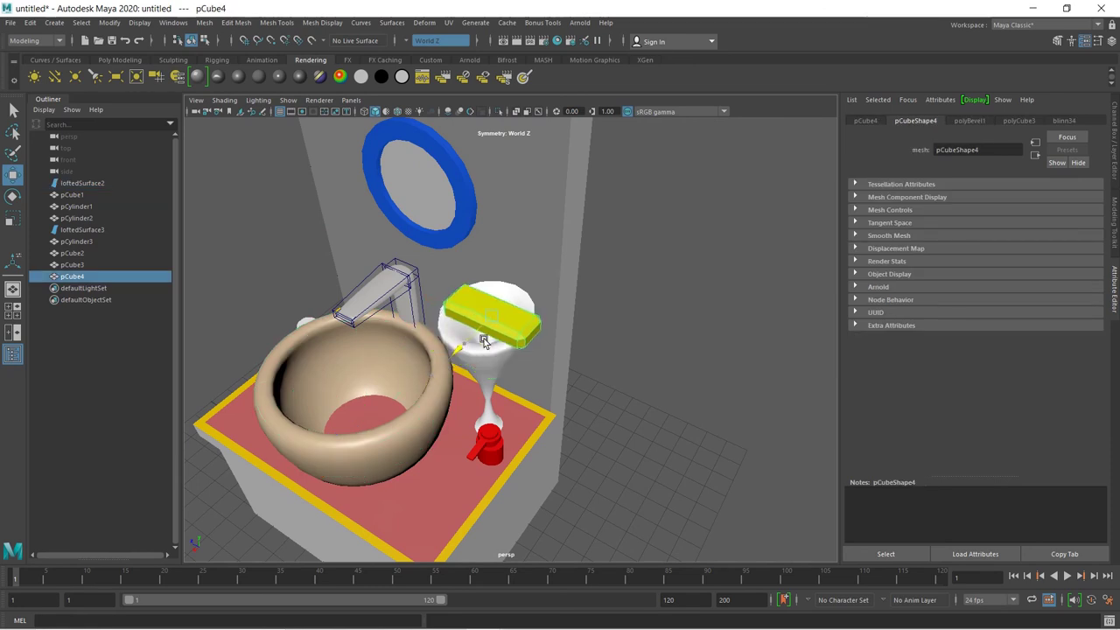
Shrink the box into a soap-bar size, tilt it, and lower it toward the holder.
{"action": "left_click", "coordinate": [12, 218]}
{"action": "mouse_move", "coordinate": [497, 306]}
{"action": "left_mouse_down"}
{"action": "mouse_move", "coordinate": [481, 302]}
{"action": "mouse_move", "coordinate": [496, 308]}
{"action": "mouse_move", "coordinate": [465, 336]}
{"action": "mouse_move", "coordinate": [472, 300]}
{"action": "mouse_move", "coordinate": [436, 287]}
{"action": "left_mouse_up"}
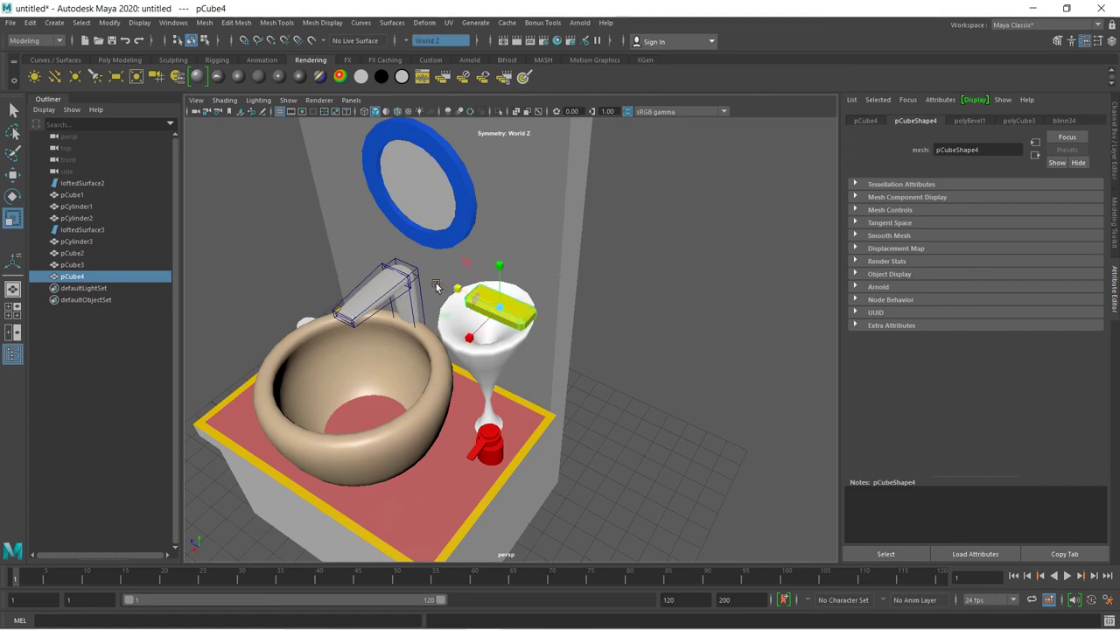
{"action": "mouse_move", "coordinate": [469, 337]}
{"action": "left_mouse_down"}
{"action": "mouse_move", "coordinate": [503, 303]}
{"action": "mouse_move", "coordinate": [492, 245]}
{"action": "left_mouse_up"}
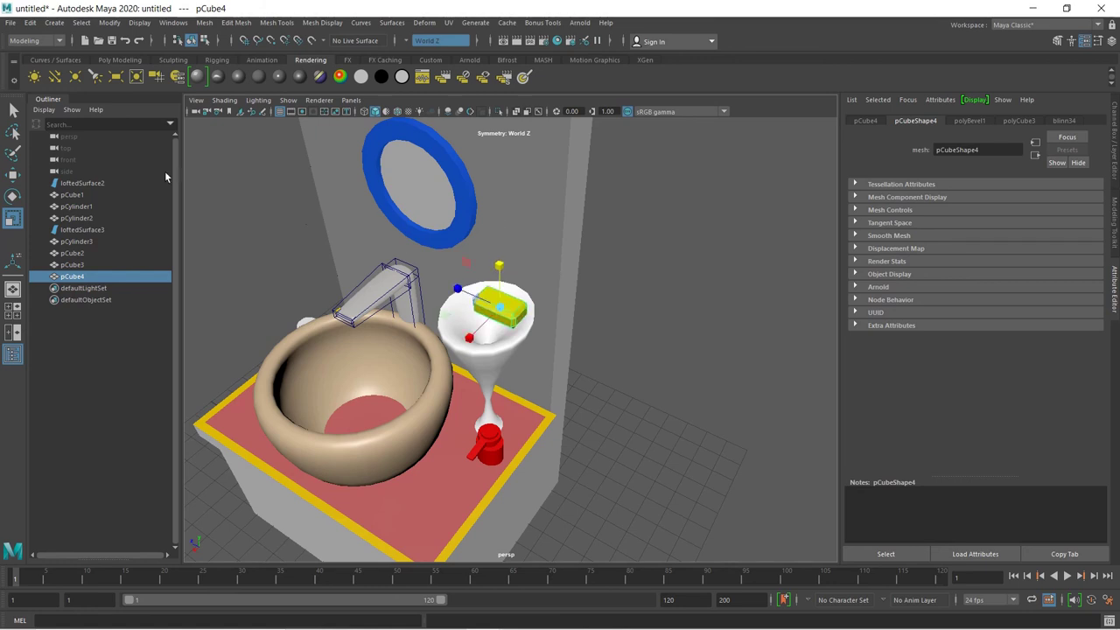
{"action": "left_click", "coordinate": [12, 196]}
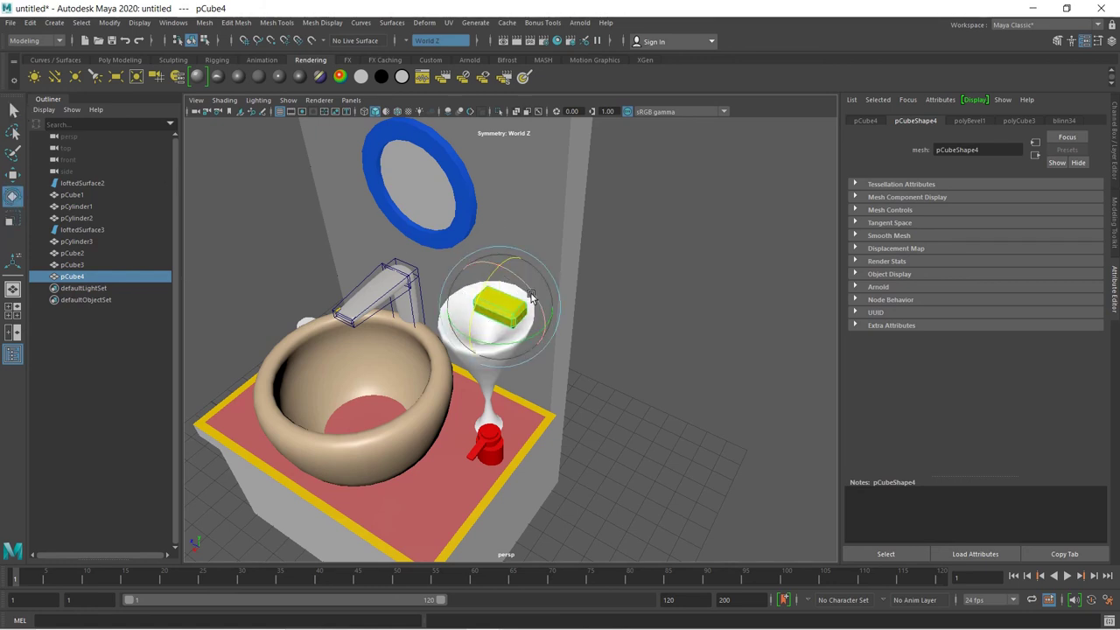
{"action": "left_click_drag", "start_coordinate": [529, 297], "coordinate": [521, 271]}
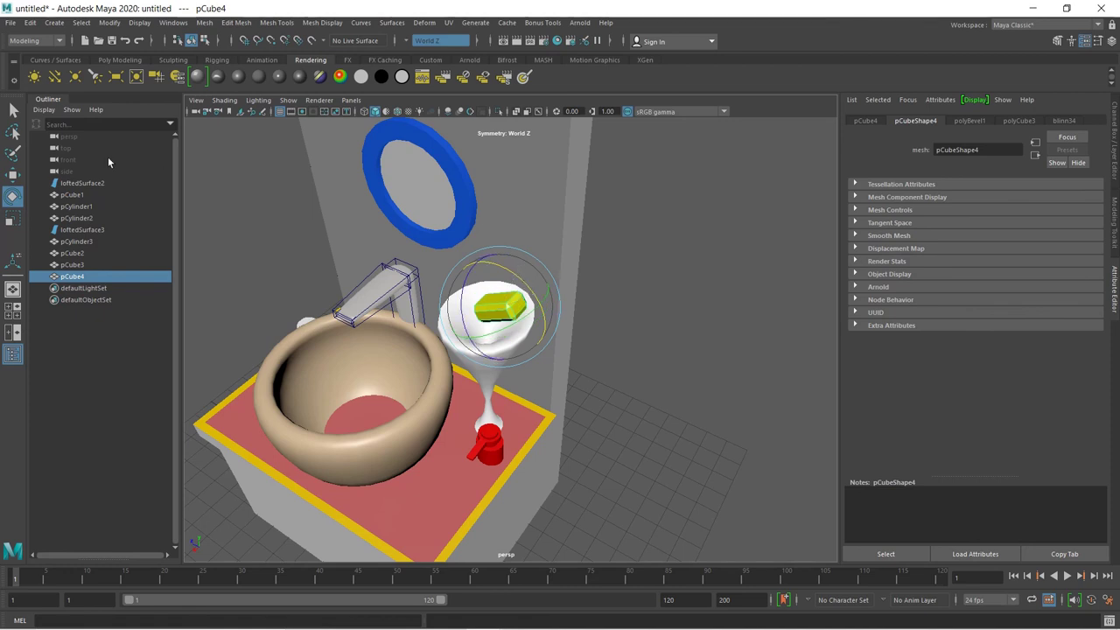
{"action": "left_click", "coordinate": [18, 175]}
{"action": "left_click_drag", "start_coordinate": [499, 273], "coordinate": [501, 293]}
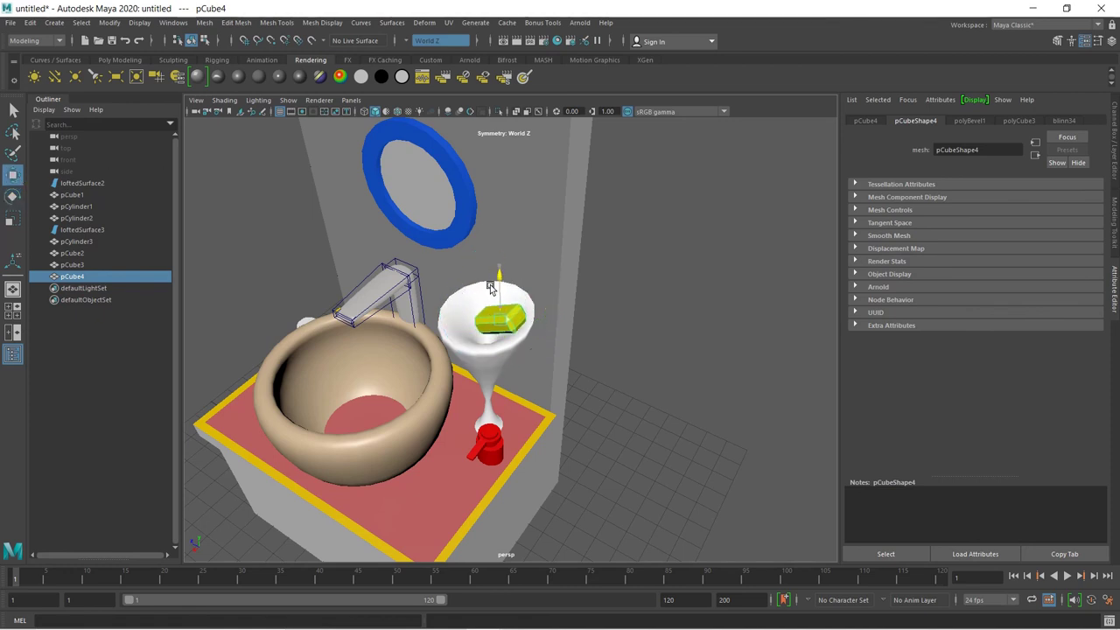
Slide the soap bar left and lower it onto the top of the white holder.
{"action": "left_click_drag", "start_coordinate": [628, 388], "coordinate": [682, 349], "text": "alt"}
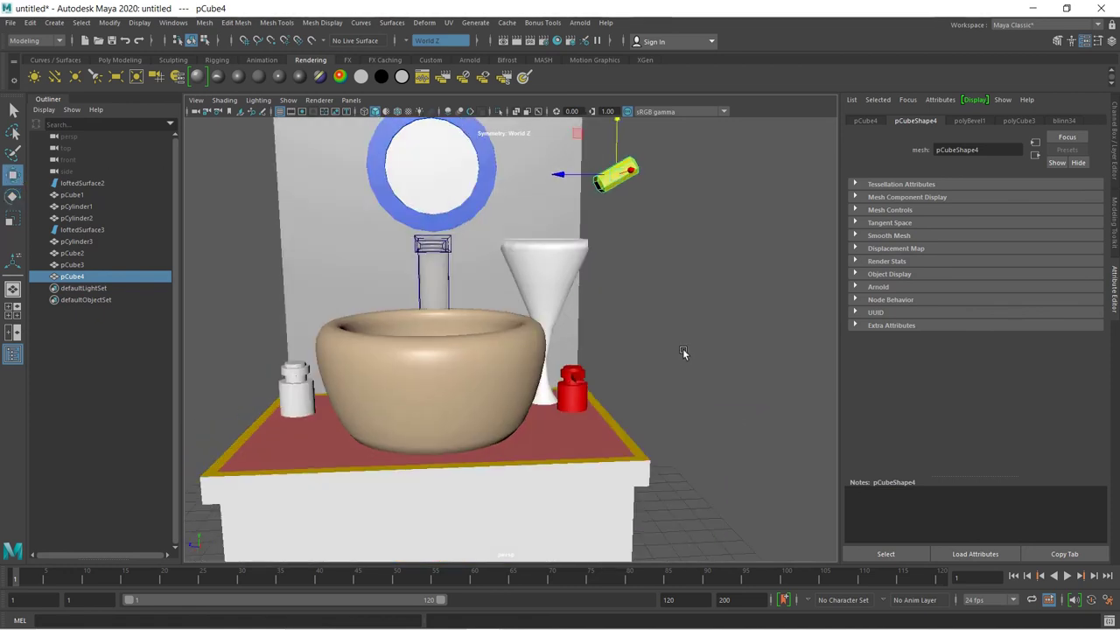
{"action": "left_click_drag", "start_coordinate": [572, 183], "coordinate": [490, 186]}
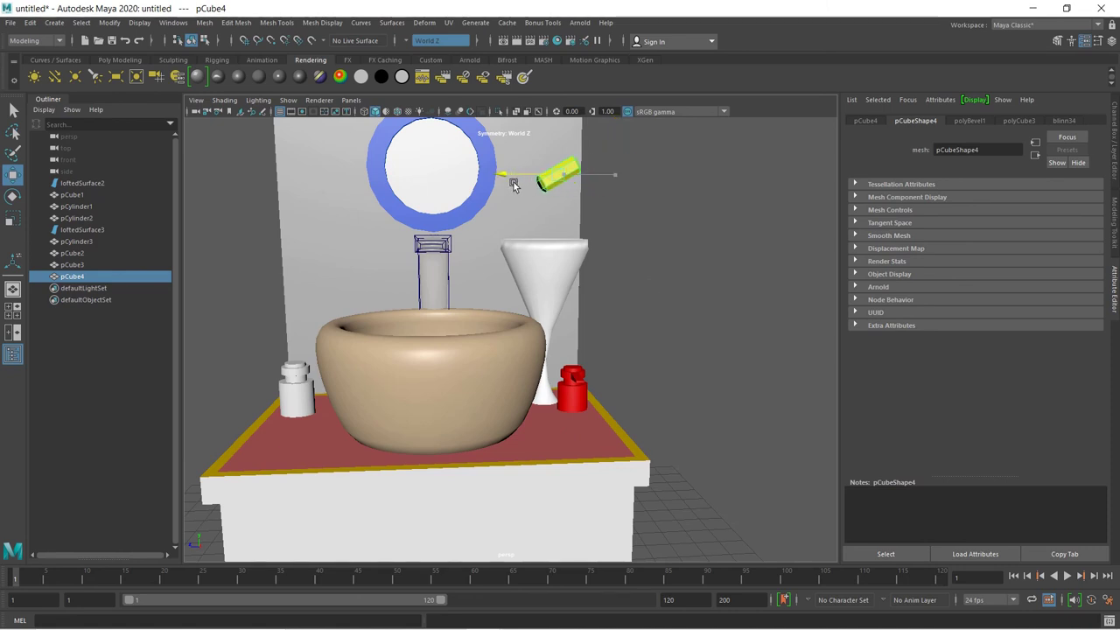
{"action": "left_click_drag", "start_coordinate": [577, 210], "coordinate": [535, 302], "text": "alt"}
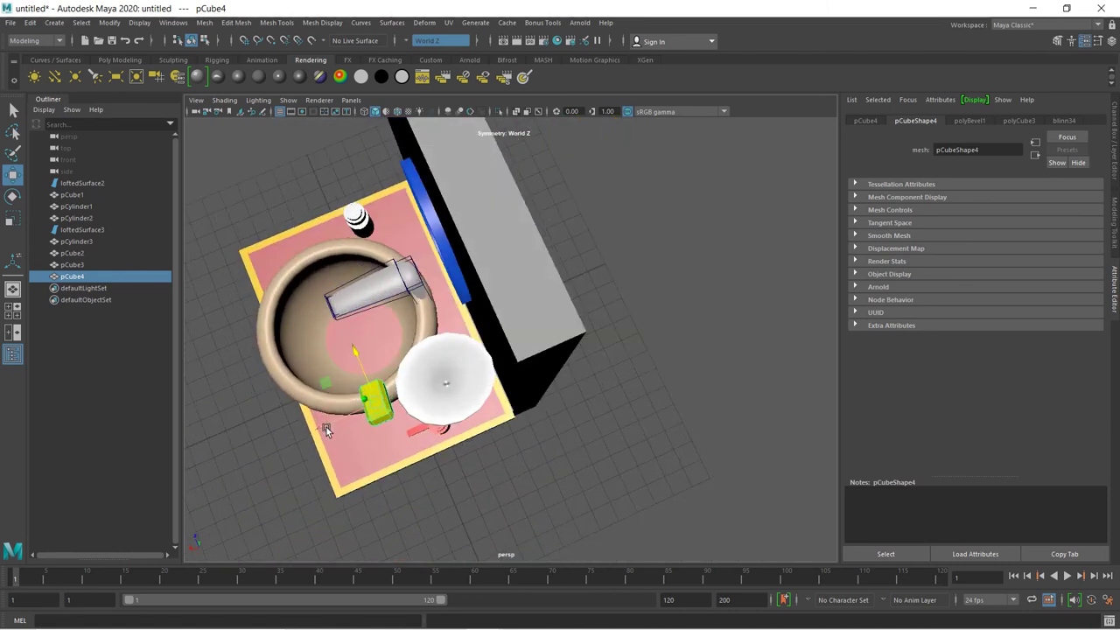
{"action": "left_click_drag", "start_coordinate": [376, 402], "coordinate": [440, 376]}
{"action": "left_click_drag", "start_coordinate": [516, 490], "coordinate": [569, 409], "text": "alt"}
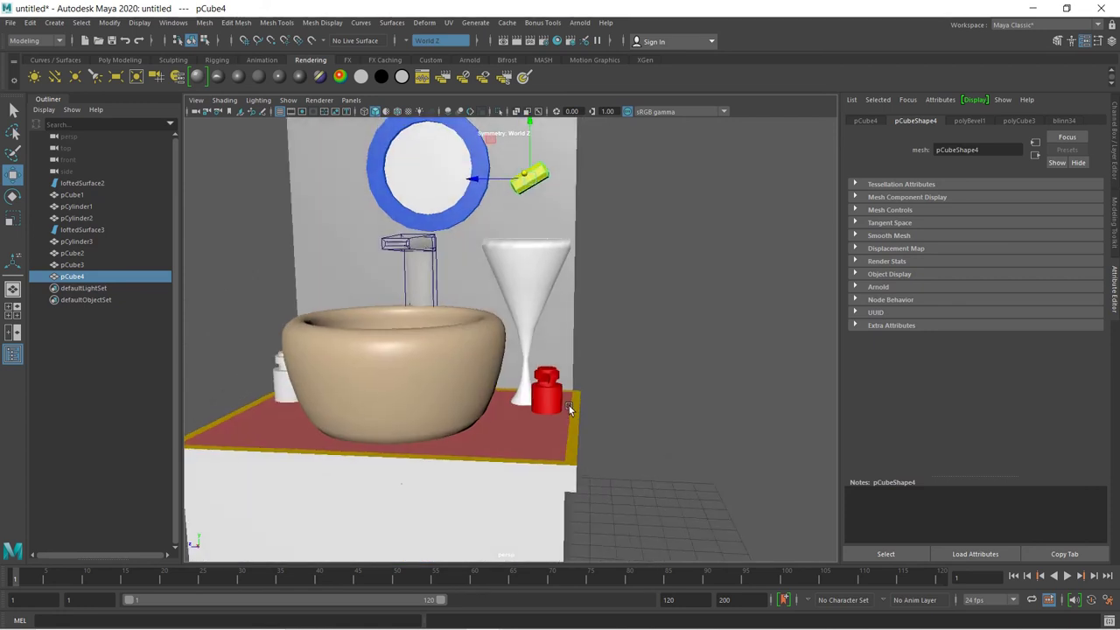
{"action": "left_click_drag", "start_coordinate": [531, 147], "coordinate": [532, 199]}
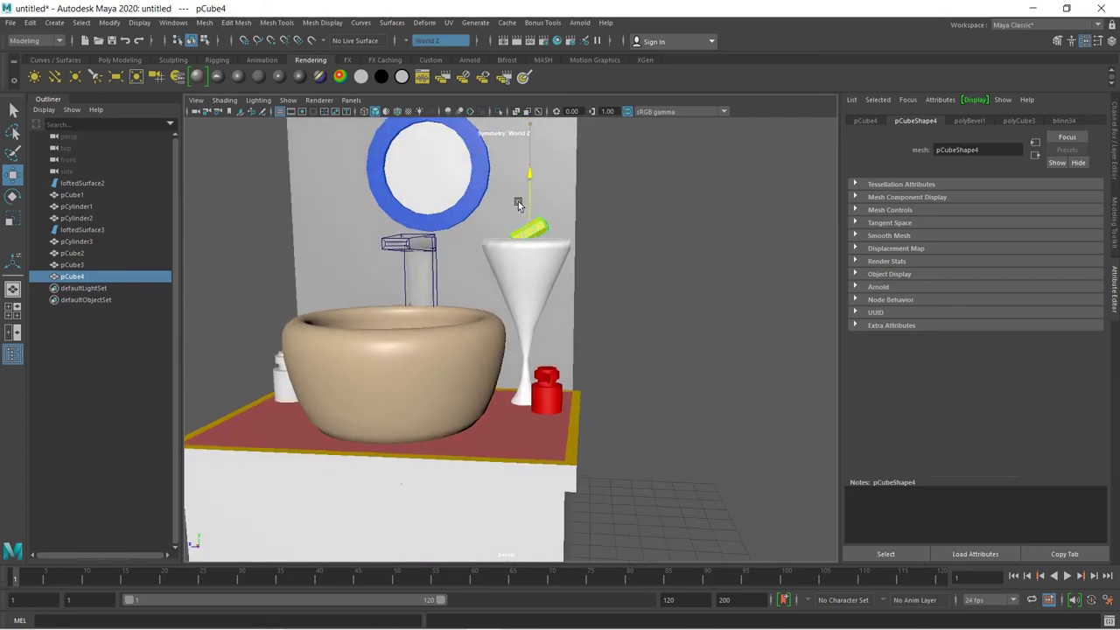
Nudge the soap bar slightly lower into the holder, checking from above the basin.
{"action": "left_click", "coordinate": [648, 321]}
{"action": "left_click_drag", "start_coordinate": [646, 322], "coordinate": [668, 359], "text": "alt"}
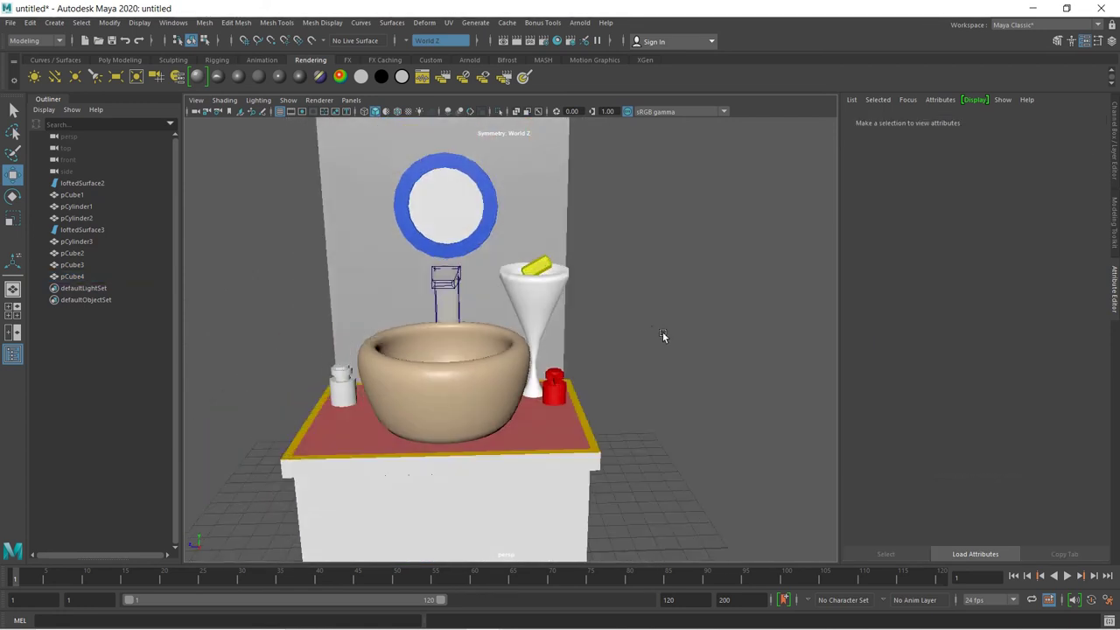
{"action": "left_click", "coordinate": [550, 317]}
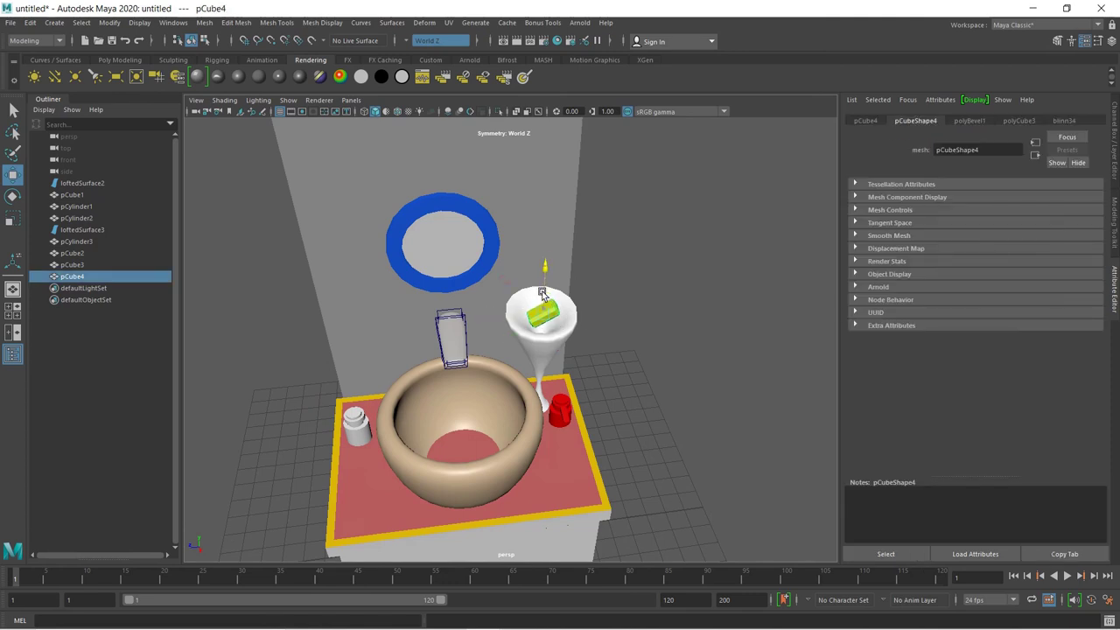
{"action": "left_click_drag", "start_coordinate": [543, 289], "coordinate": [540, 300]}
{"action": "left_click", "coordinate": [590, 336]}
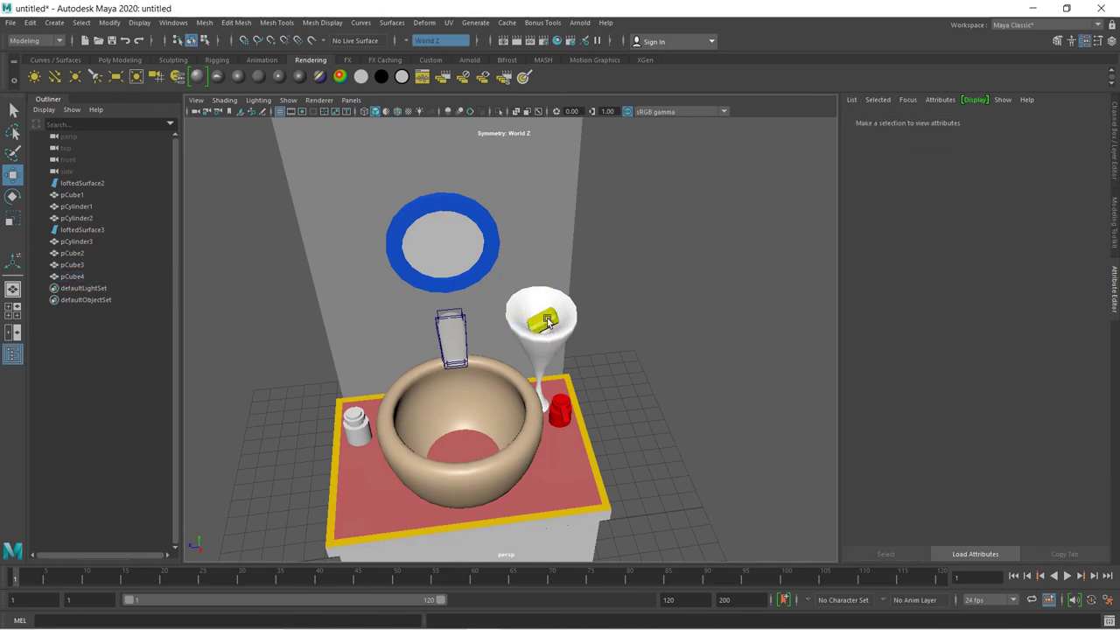
{"action": "scroll", "coordinate": [547, 321], "scroll_direction": "up", "scroll_amount": 5}
{"action": "left_click", "coordinate": [609, 304]}
{"action": "left_click", "coordinate": [766, 368]}
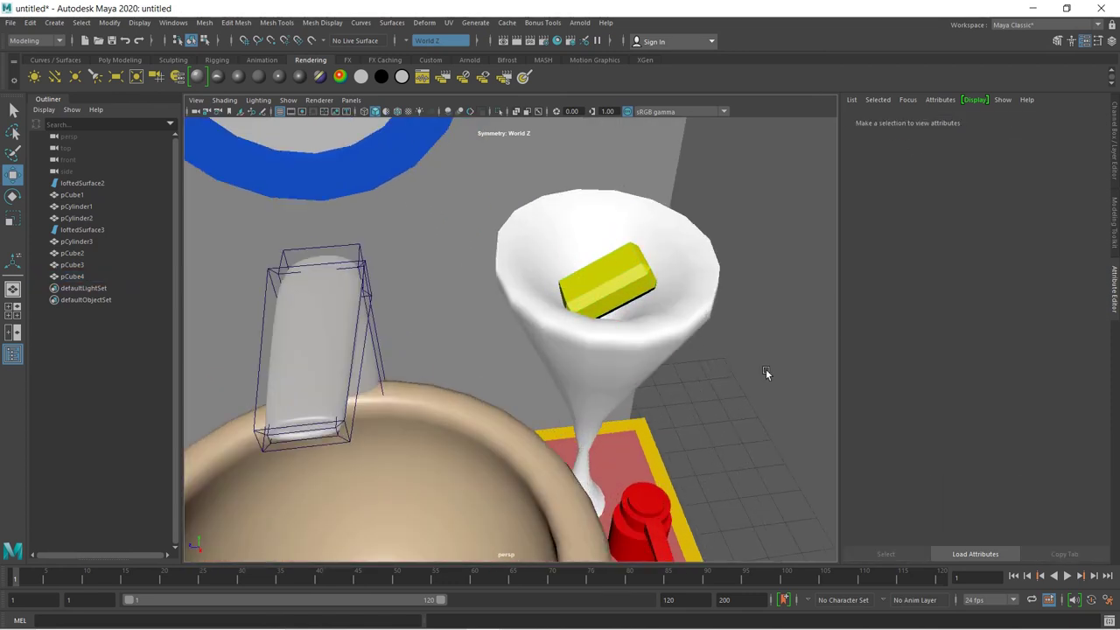
Select the wall-and-counter block pCube1 and preview it as a smooth mesh with key 3.
{"action": "scroll", "coordinate": [766, 368], "scroll_direction": "down", "scroll_amount": 4}
{"action": "scroll", "coordinate": [749, 374], "scroll_direction": "down", "scroll_amount": 2}
{"action": "scroll", "coordinate": [721, 376], "scroll_direction": "down", "scroll_amount": 3}
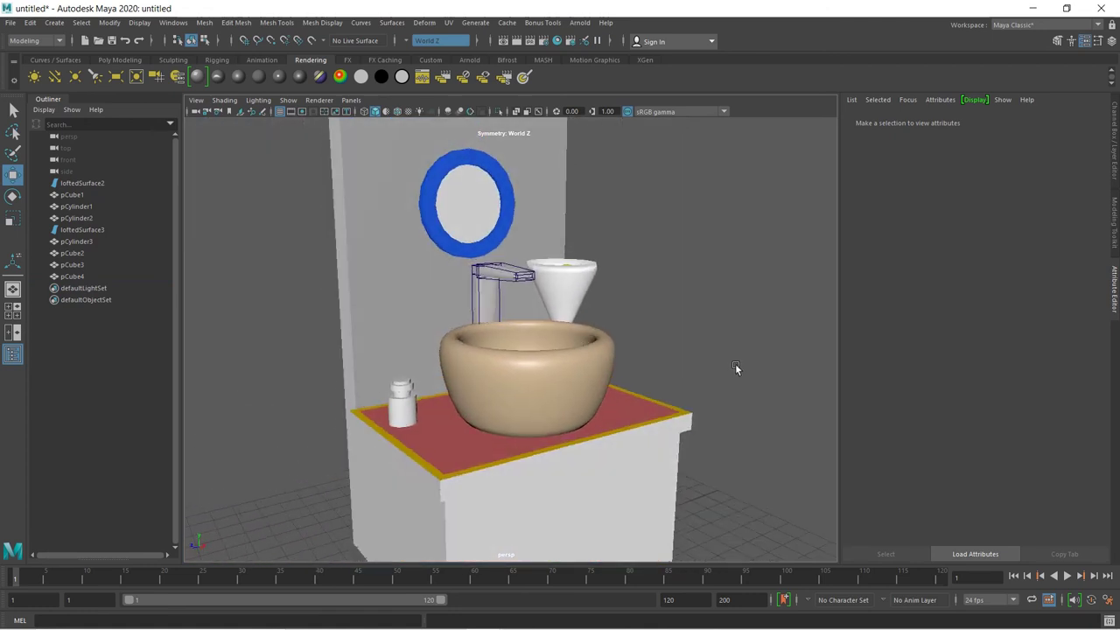
{"action": "scroll", "coordinate": [735, 363], "scroll_direction": "down", "scroll_amount": 2}
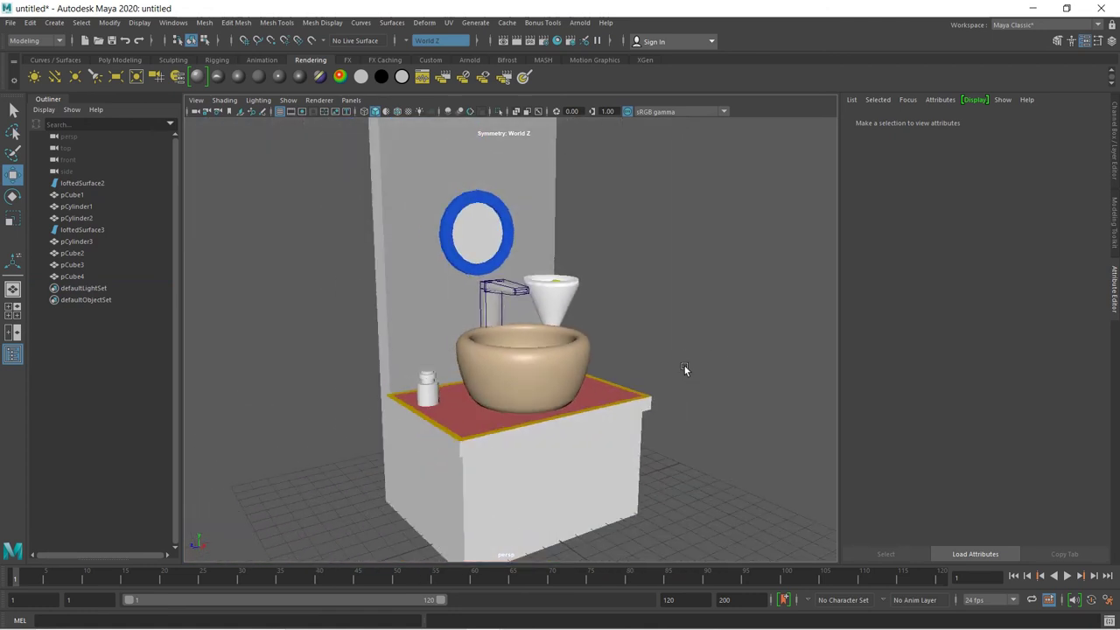
{"action": "middle_click_drag", "start_coordinate": [684, 366], "coordinate": [694, 361], "text": "alt"}
{"action": "left_click", "coordinate": [435, 282]}
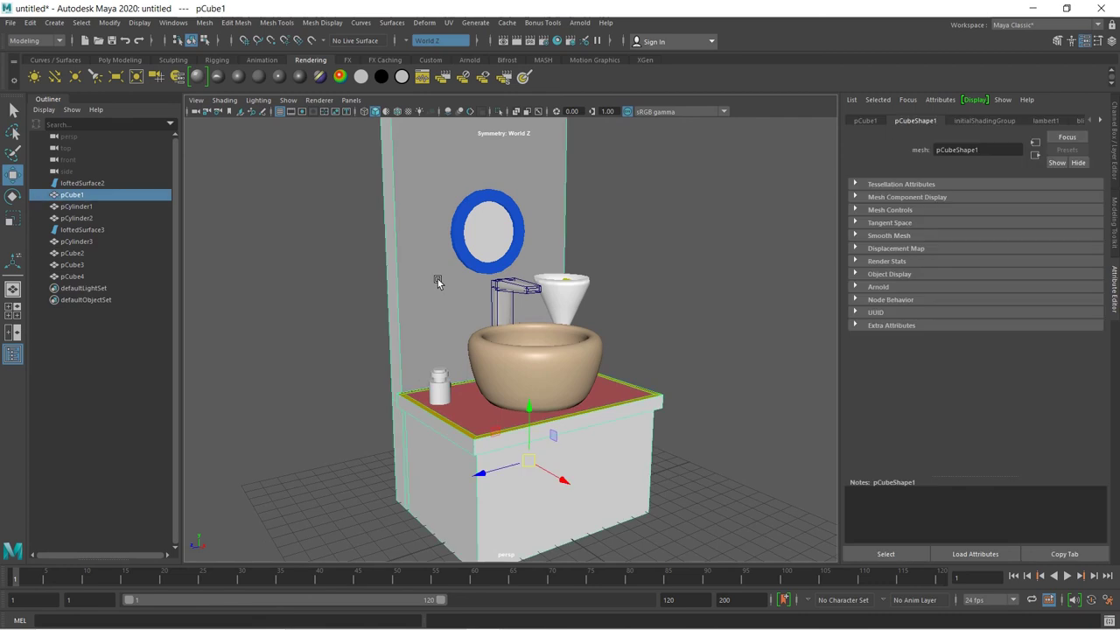
{"action": "key", "text": "3"}
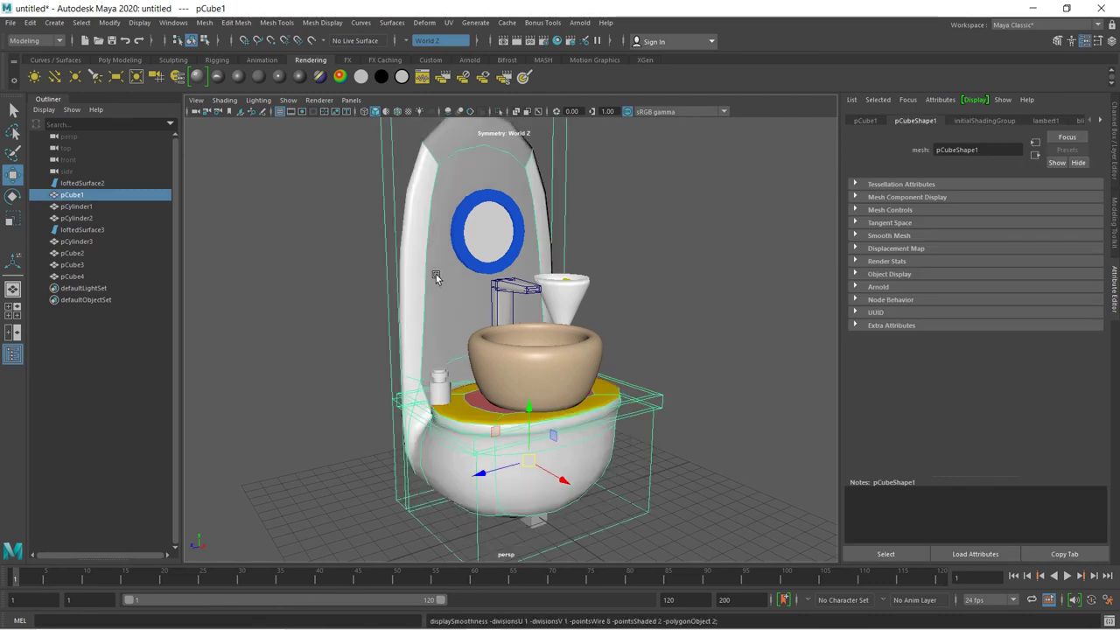